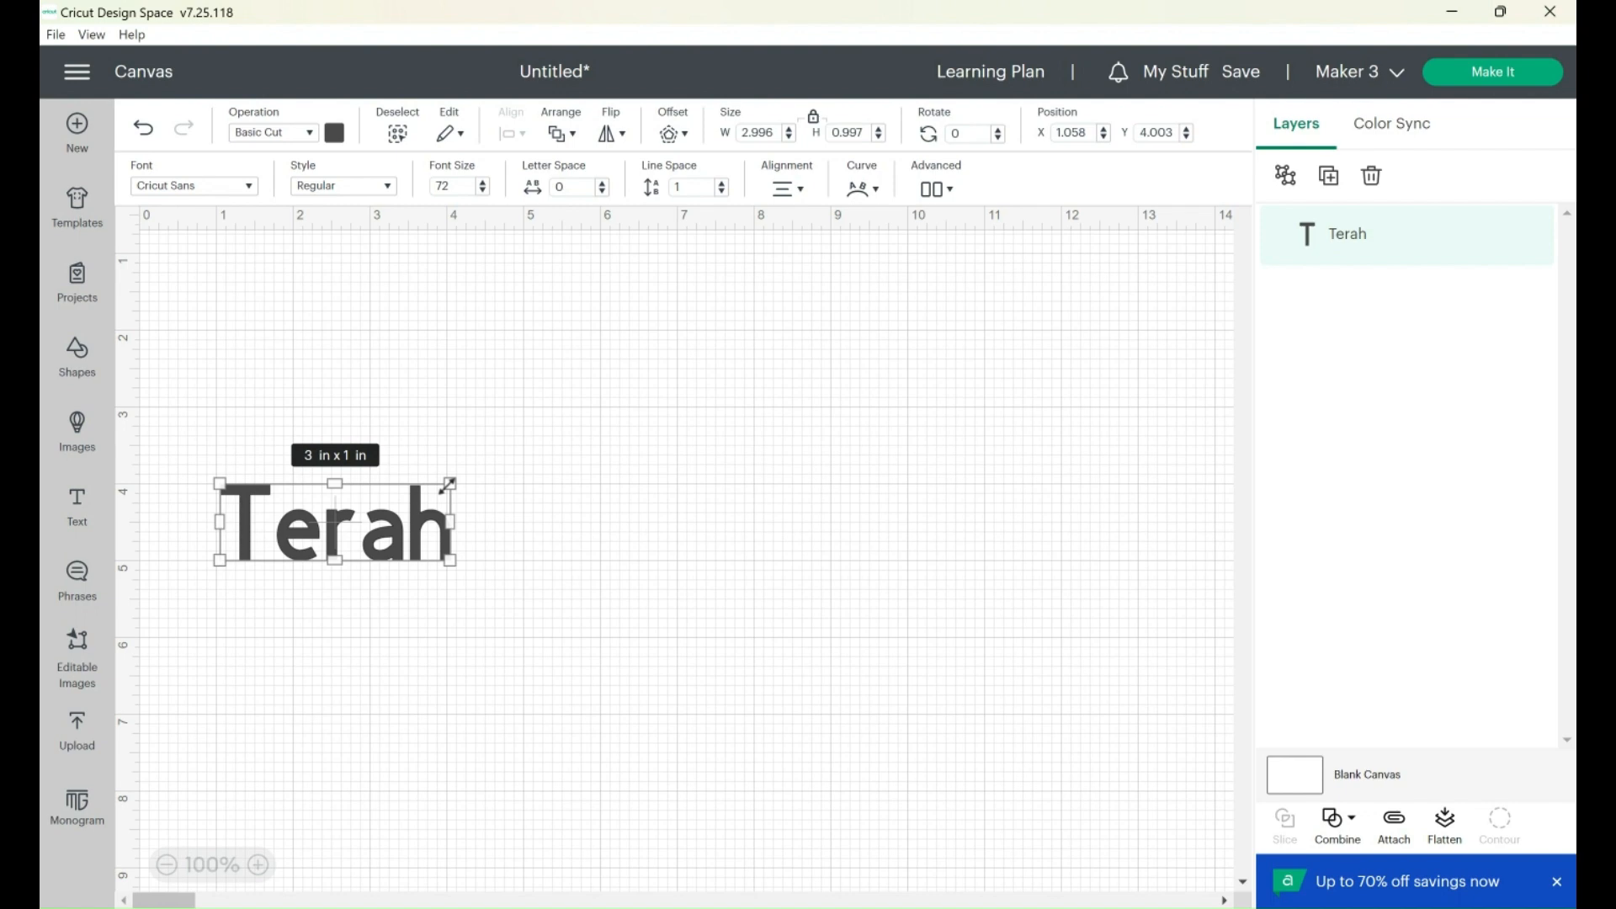
- Enlarge the name text to about 3.86 × 1.28 in and rotate it very slightly to about 359.47°
{"action": "left_click_drag", "start_coordinate": [449, 485], "coordinate": [514, 493]}
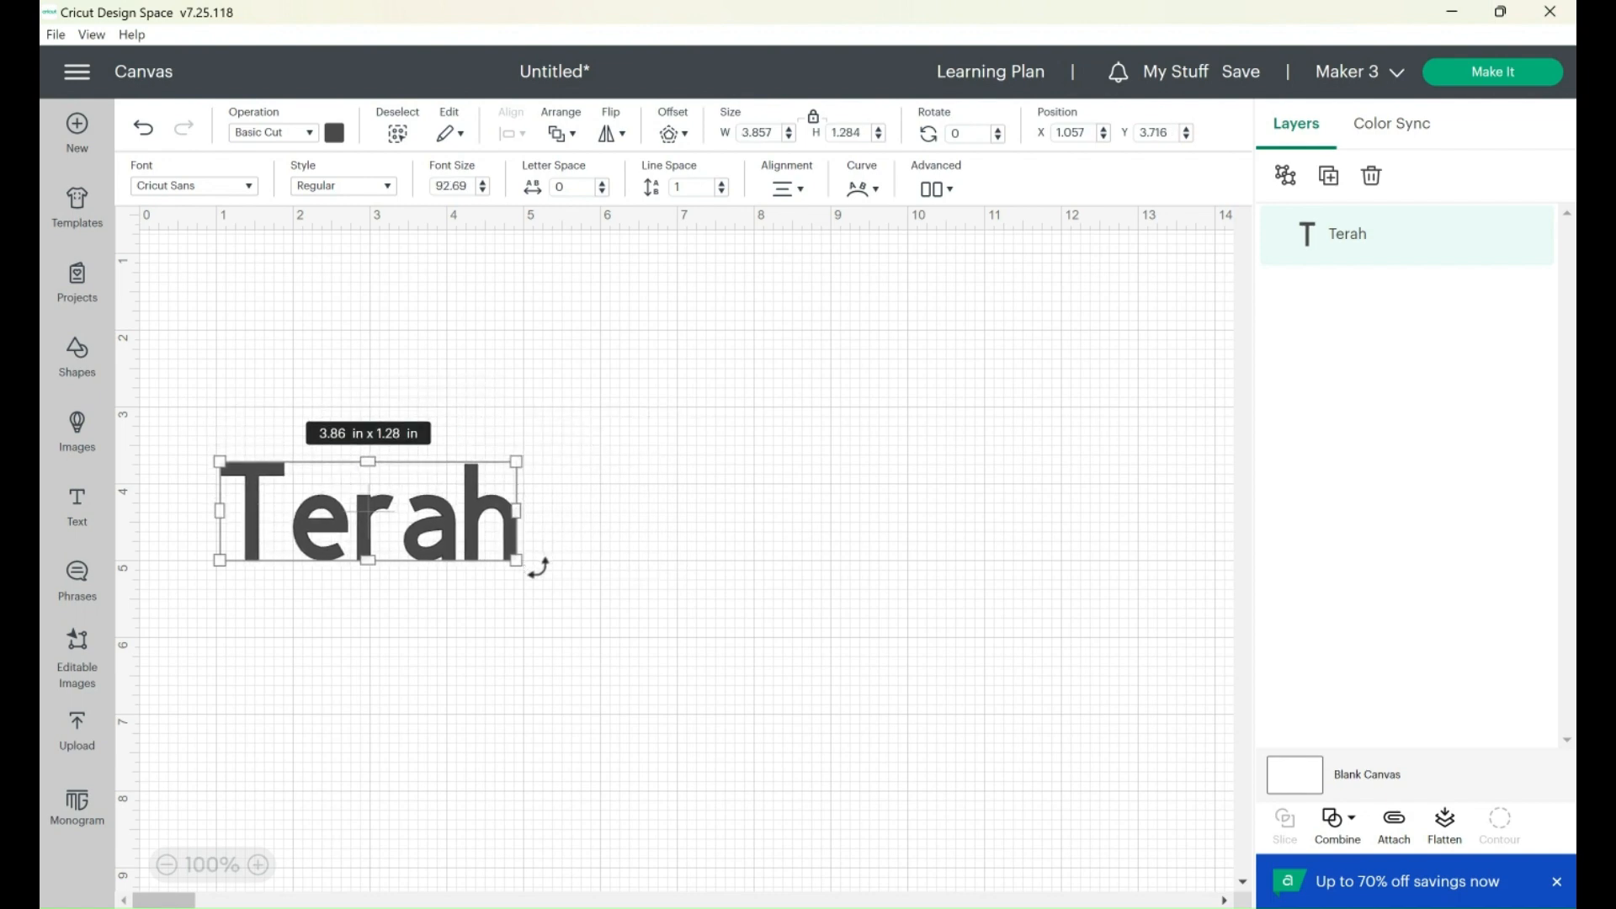
{"action": "mouse_move", "coordinate": [532, 560]}
{"action": "left_mouse_down"}
{"action": "mouse_move", "coordinate": [569, 437]}
{"action": "mouse_move", "coordinate": [568, 499]}
{"action": "mouse_move", "coordinate": [527, 581]}
{"action": "mouse_move", "coordinate": [536, 566]}
{"action": "left_mouse_up"}
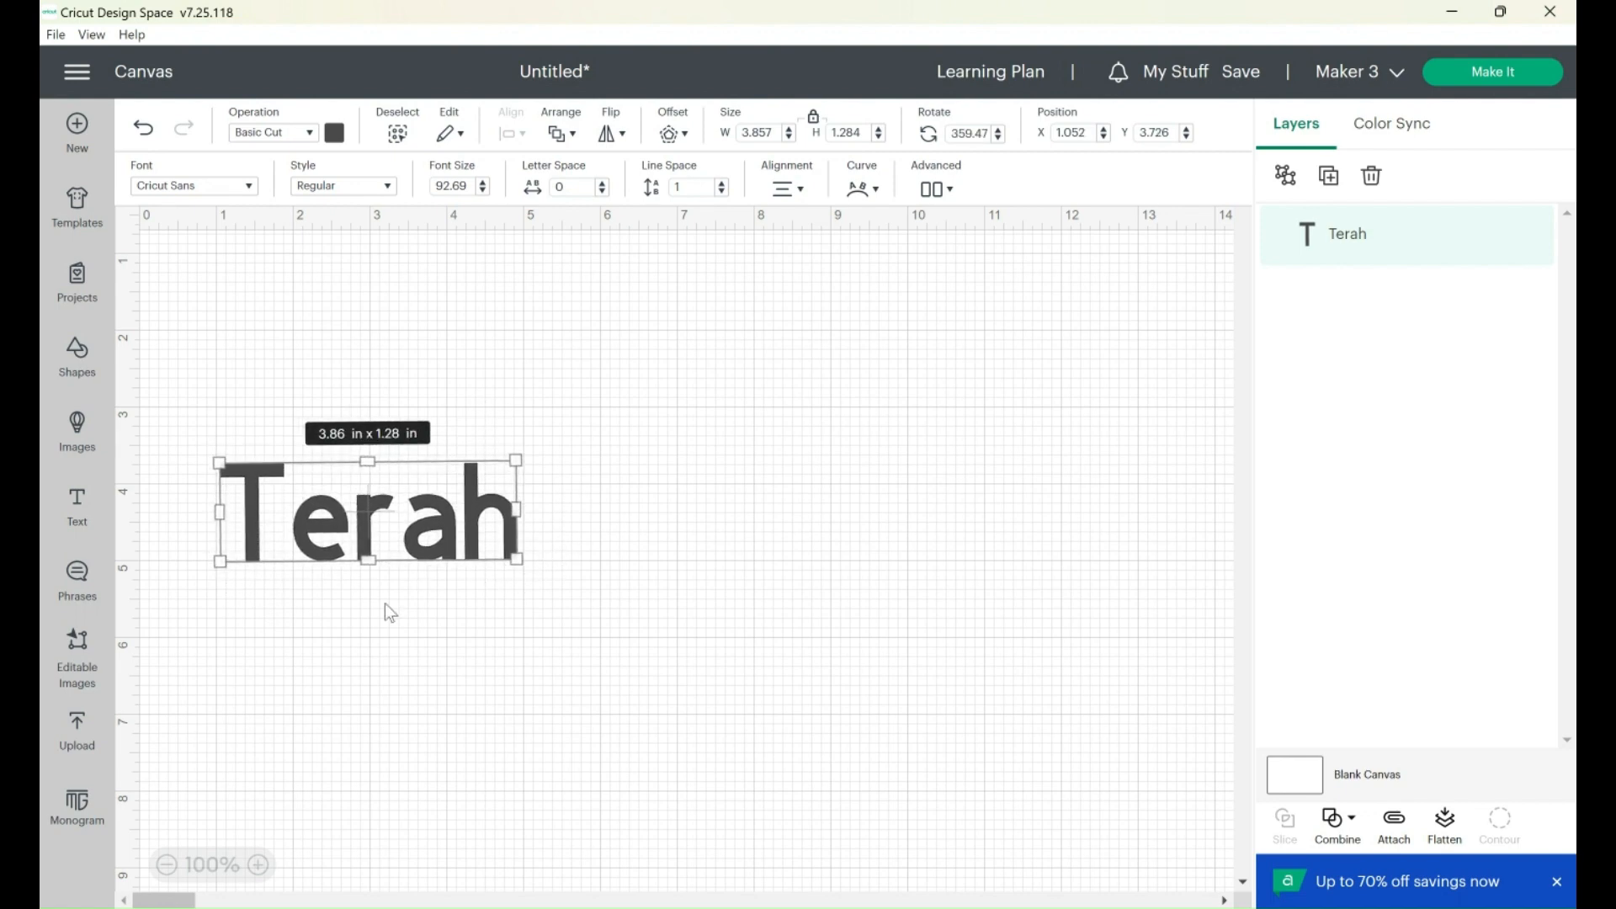
- Resize the name text's bounding box to about 5.51 × 2.02 in with the word on one line, and deselect it
{"action": "left_click_drag", "start_coordinate": [368, 560], "coordinate": [399, 715]}
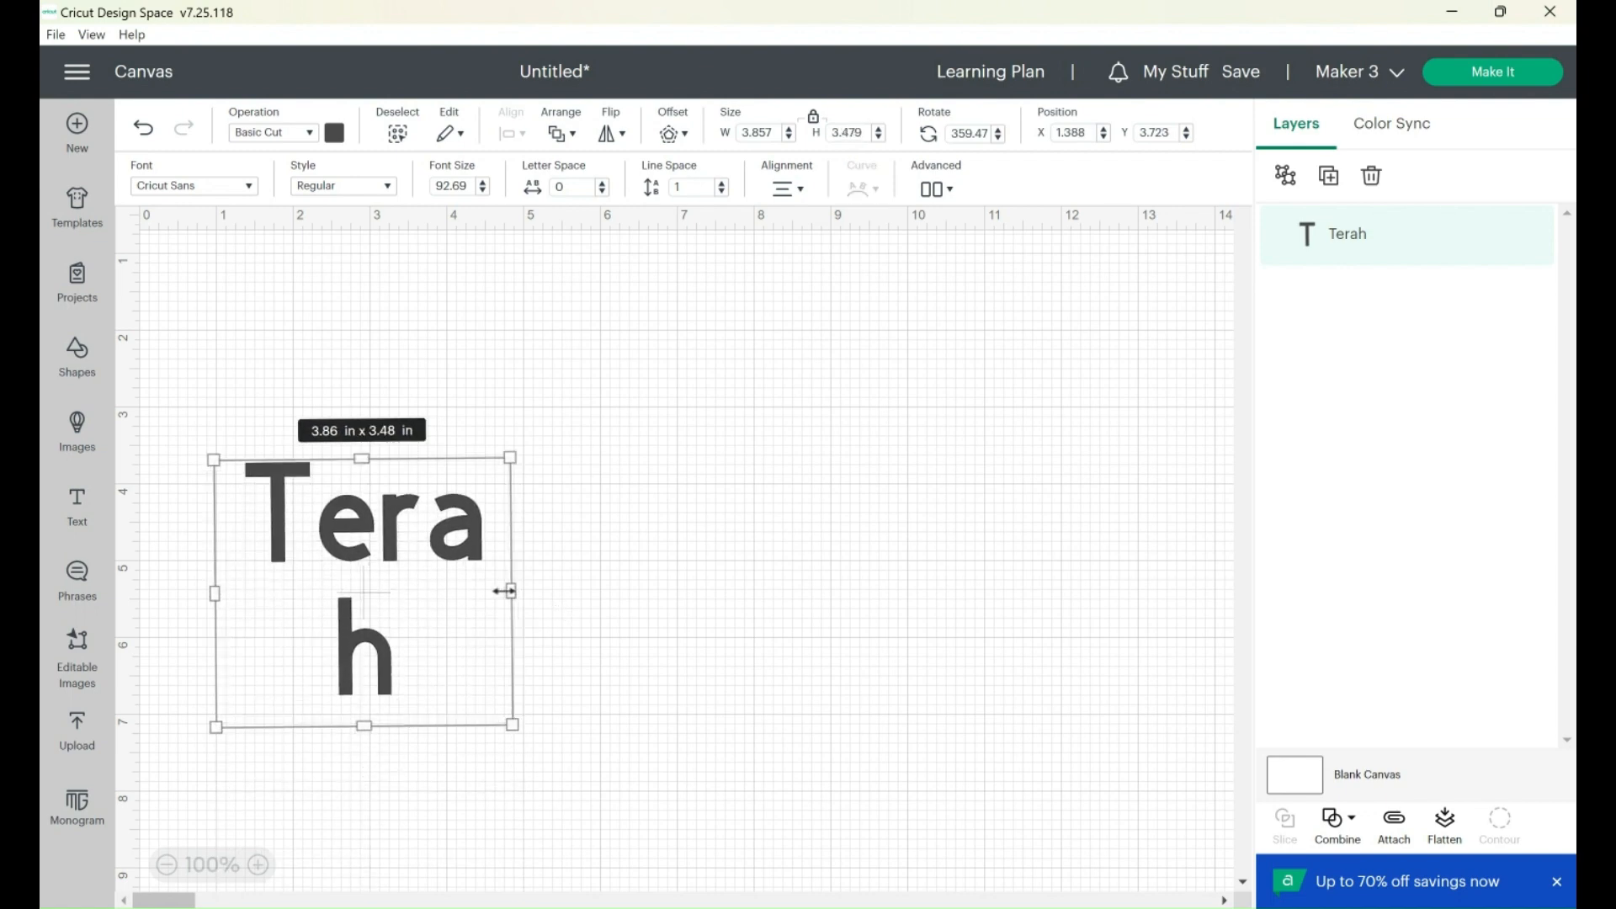
{"action": "left_click_drag", "start_coordinate": [508, 588], "coordinate": [635, 569]}
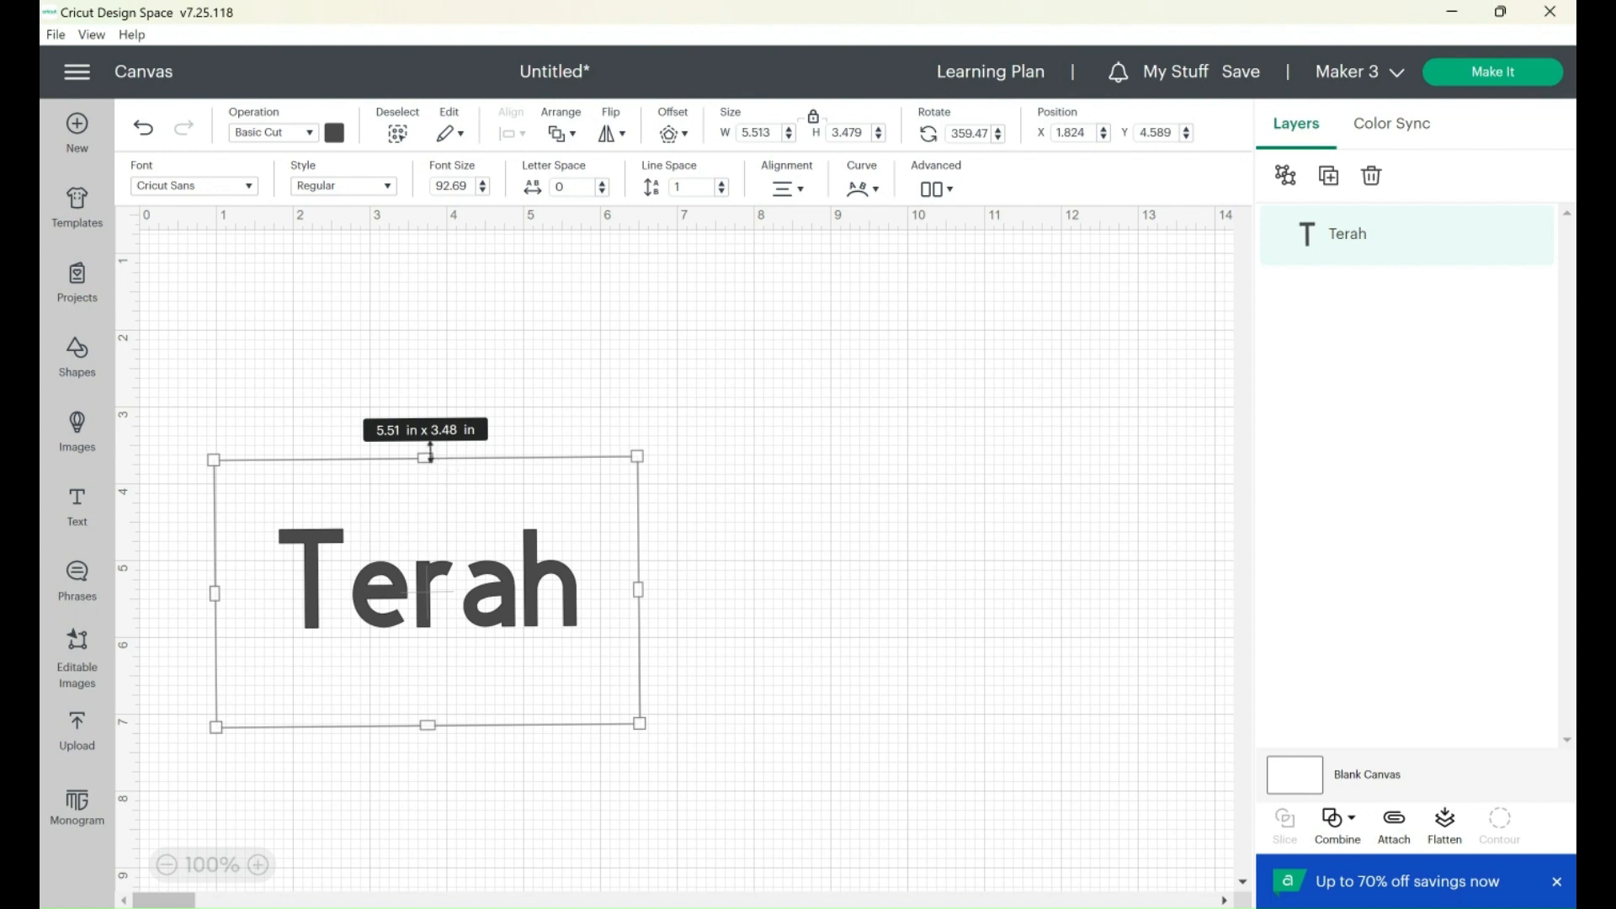
{"action": "left_click_drag", "start_coordinate": [427, 454], "coordinate": [423, 563]}
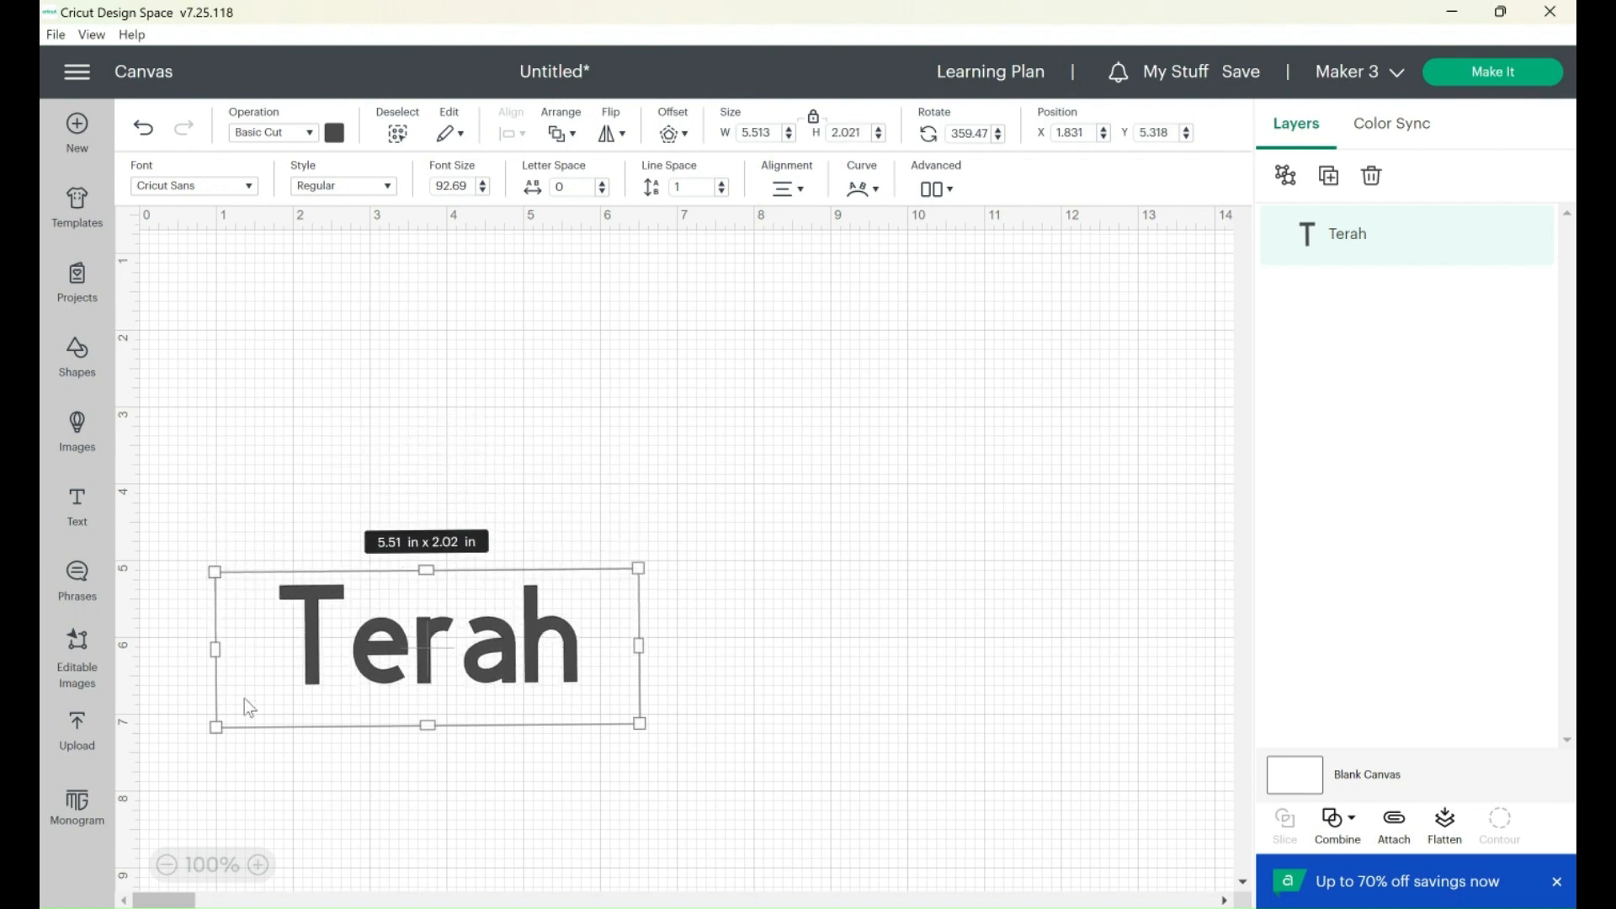
{"action": "left_click", "coordinate": [339, 736]}
{"action": "left_click", "coordinate": [503, 640]}
{"action": "left_click", "coordinate": [648, 488]}
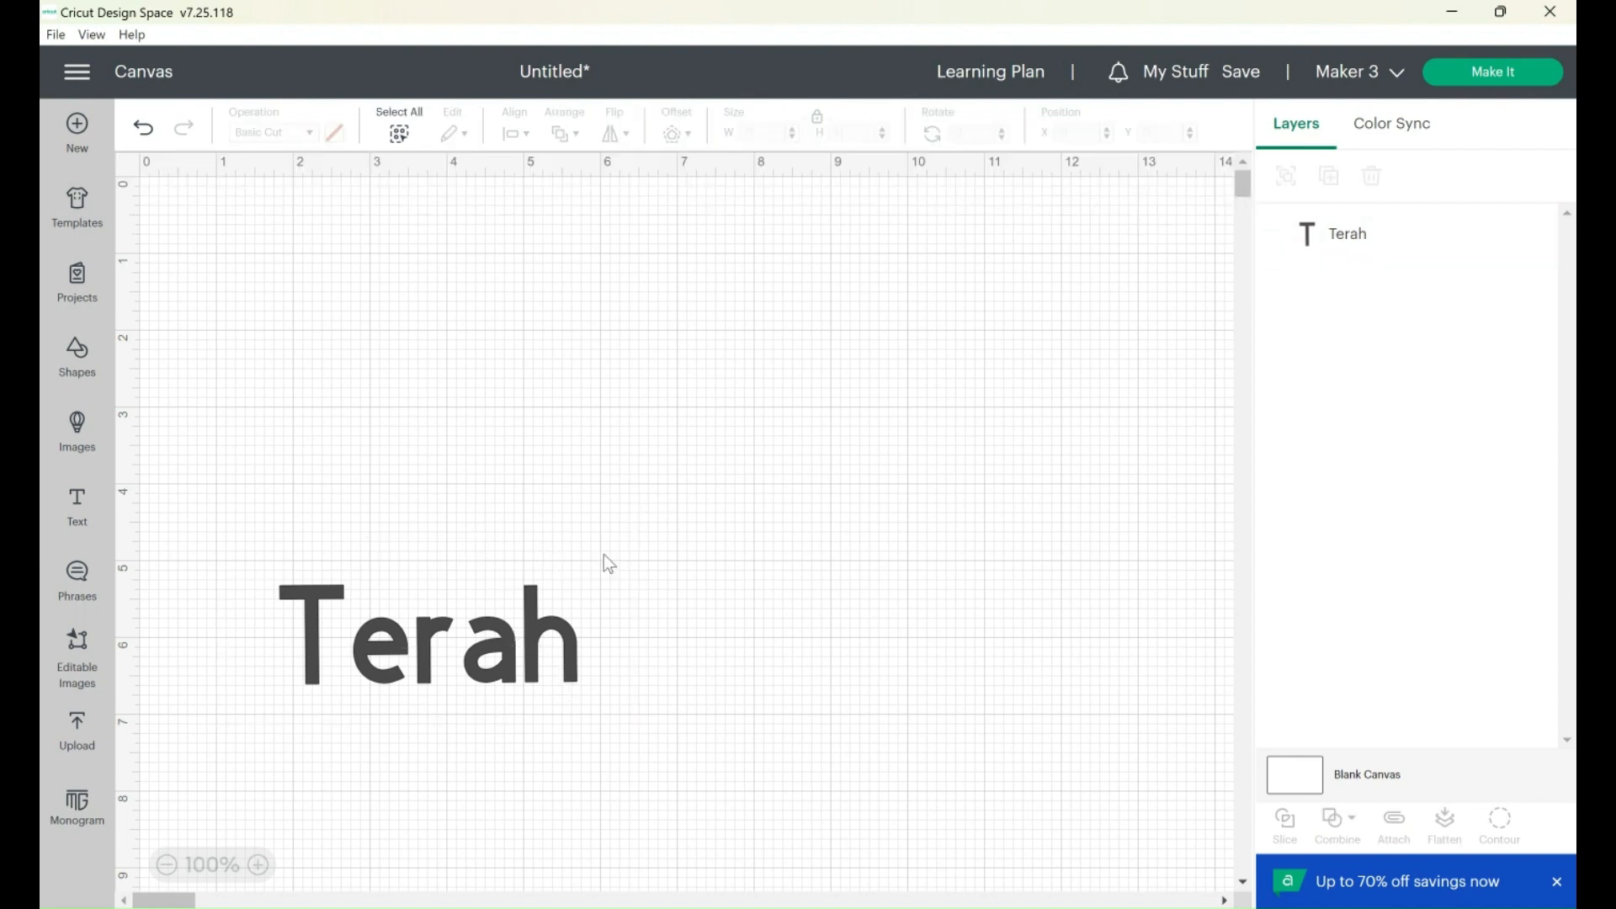
- Shrink the name text to about 0.17 × 0.08 in and move it to about X 2.38, Y 3.62
{"action": "left_click", "coordinate": [513, 671]}
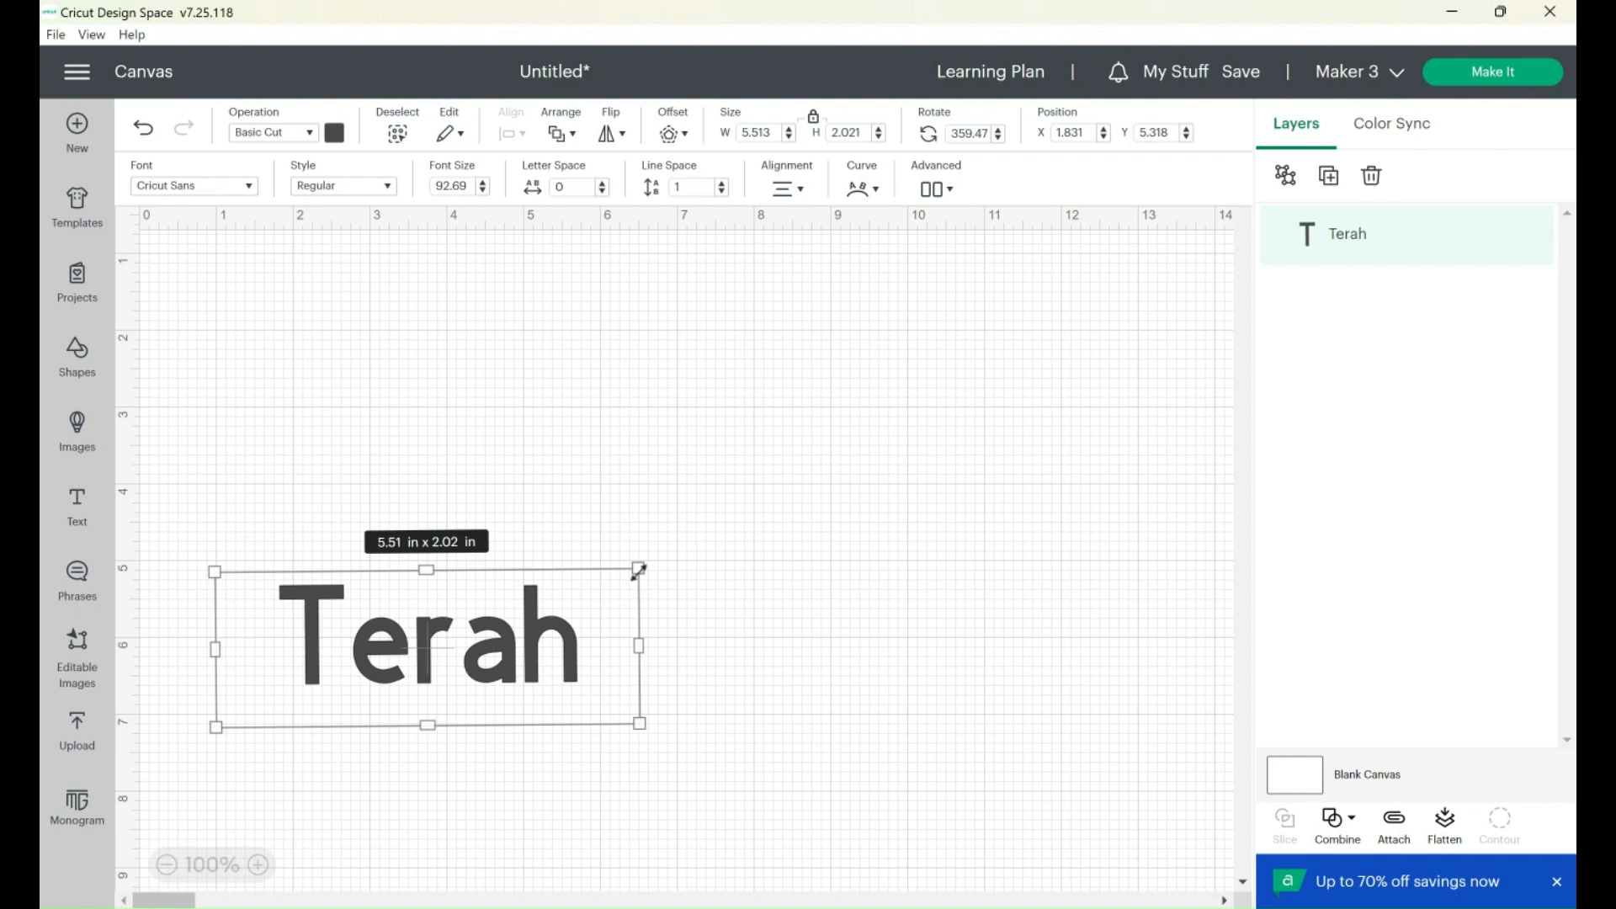
{"action": "left_click_drag", "start_coordinate": [639, 573], "coordinate": [228, 710]}
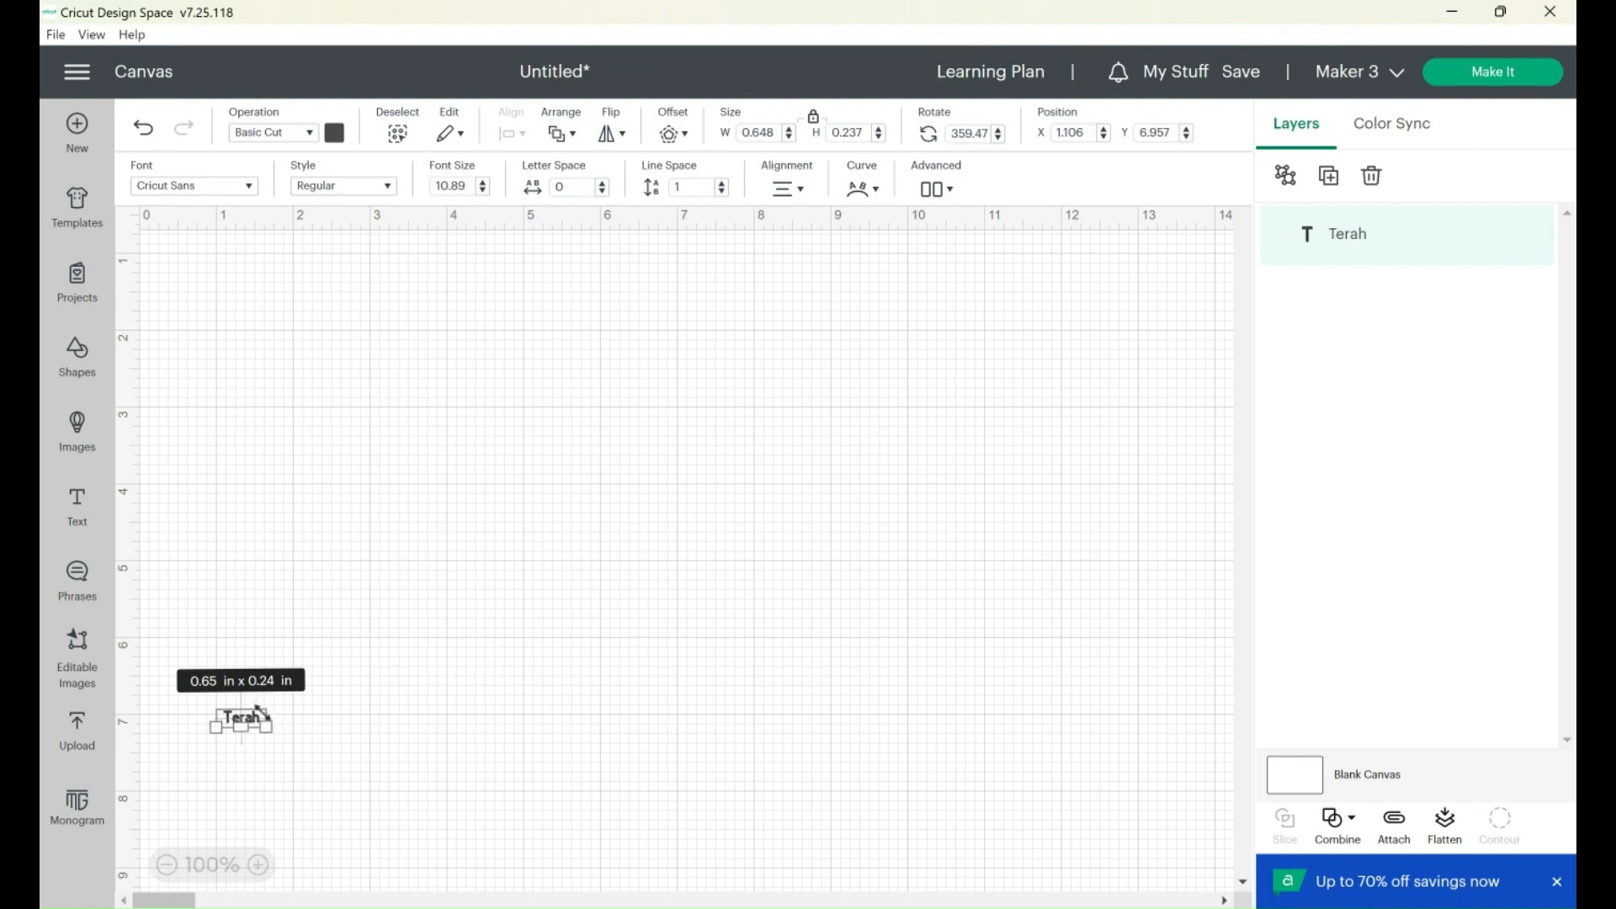
{"action": "left_click_drag", "start_coordinate": [254, 711], "coordinate": [467, 442]}
{"action": "left_click", "coordinate": [476, 594]}
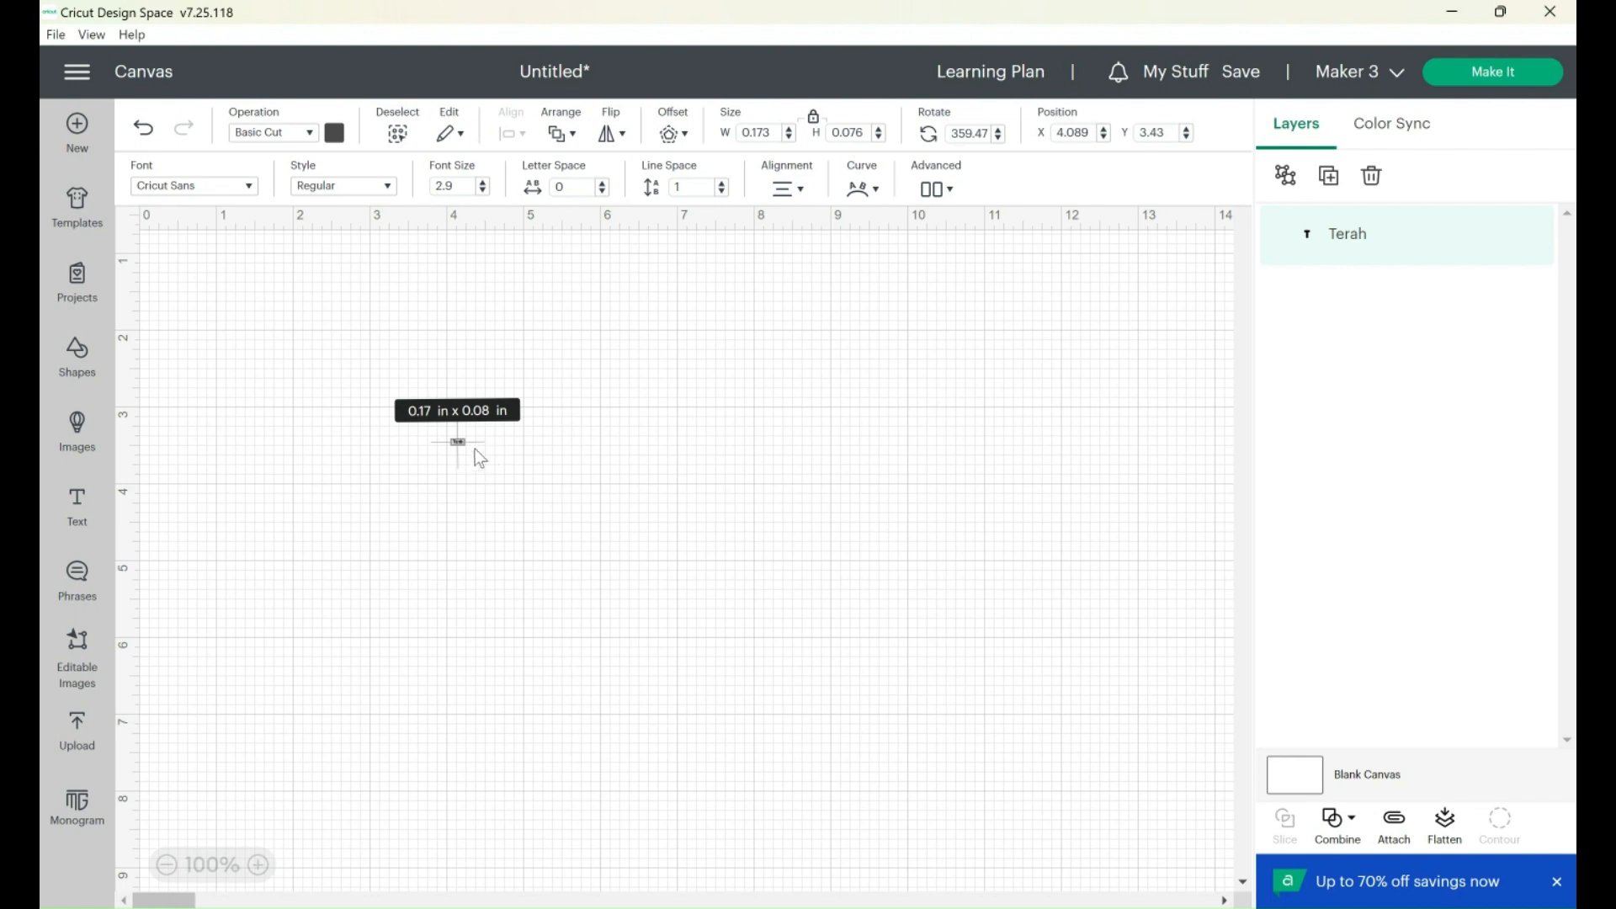
{"action": "left_click_drag", "start_coordinate": [463, 443], "coordinate": [568, 451]}
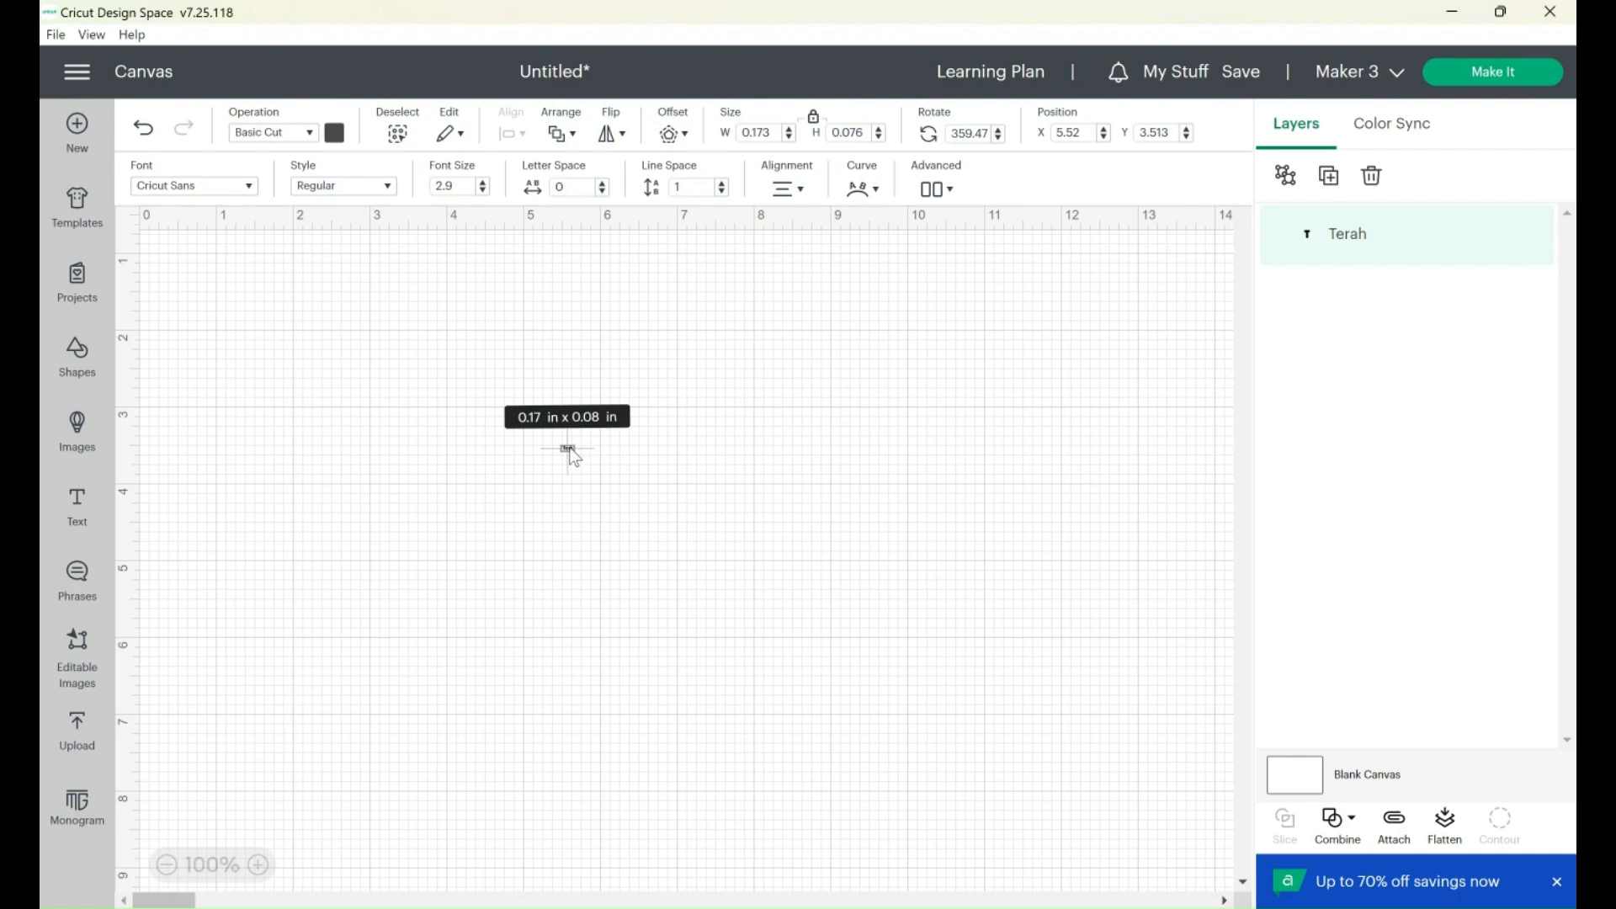
{"action": "left_click_drag", "start_coordinate": [569, 449], "coordinate": [335, 466]}
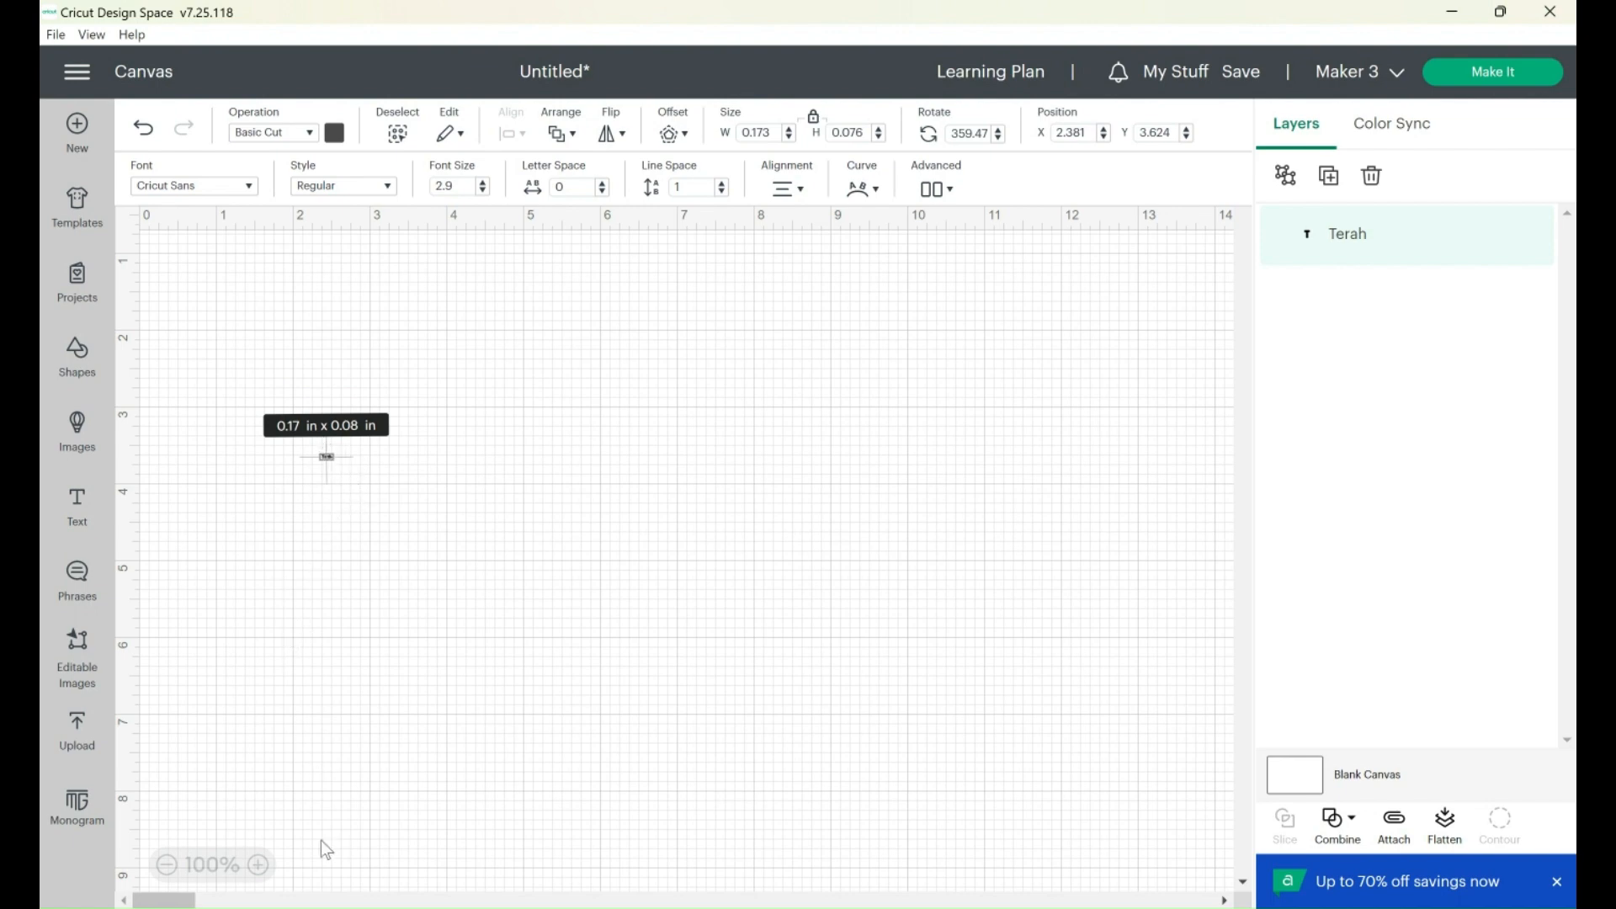
- Magnify the canvas to 400% to examine the tiny name text and its resize handles
{"action": "left_click", "coordinate": [257, 865]}
{"action": "left_click", "coordinate": [257, 865]}
{"action": "left_click", "coordinate": [256, 865]}
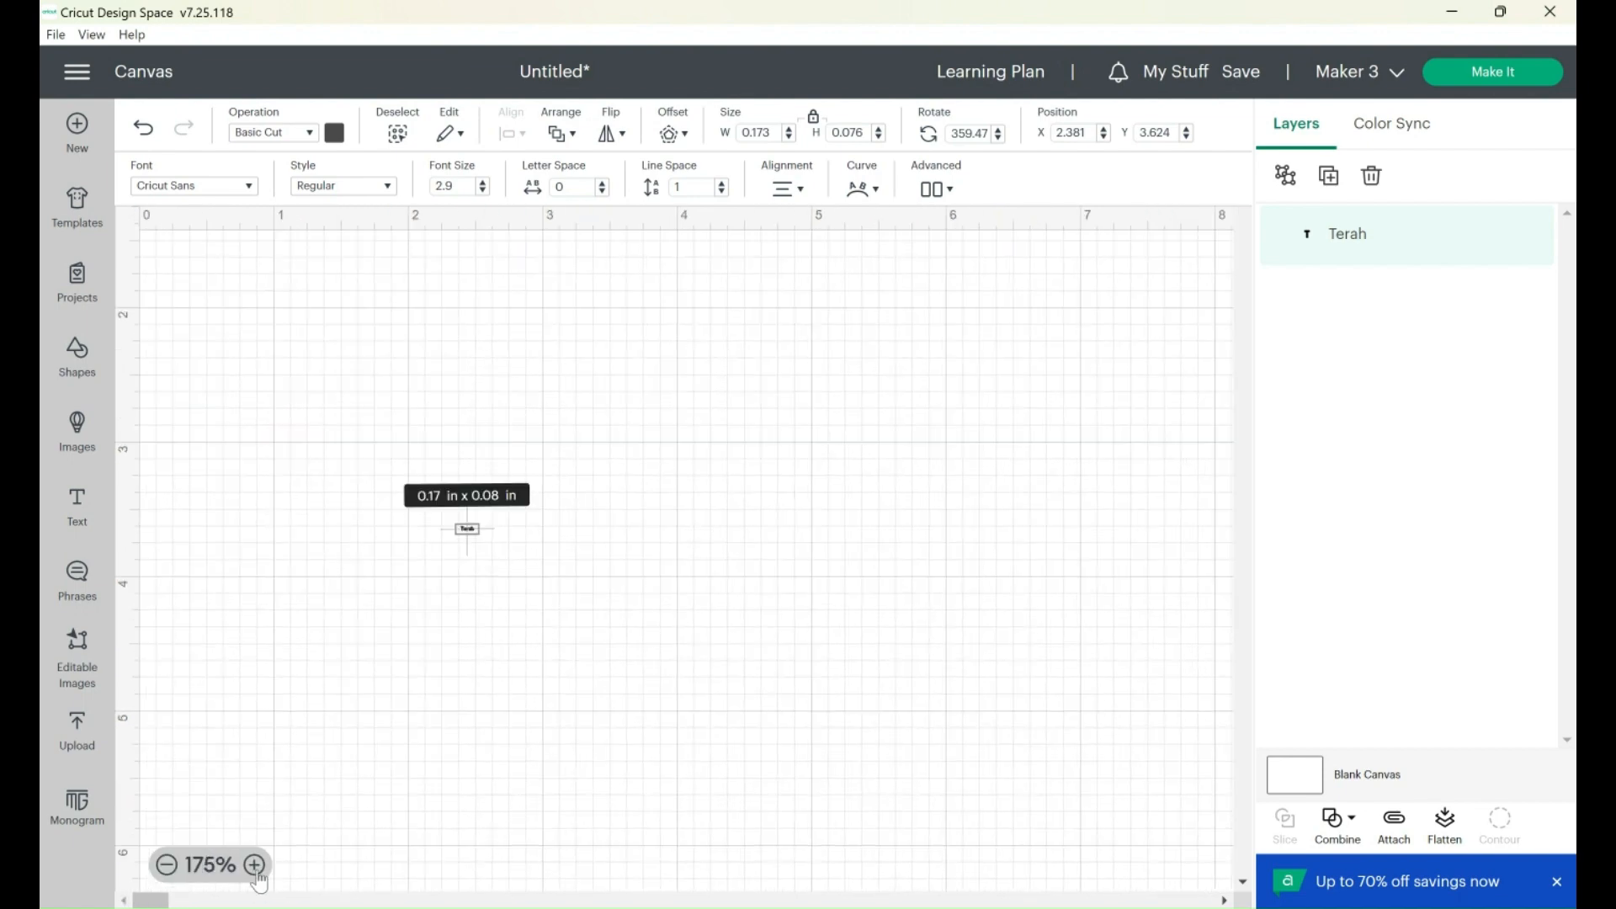
{"action": "left_click", "coordinate": [254, 866]}
{"action": "left_click", "coordinate": [257, 865]}
{"action": "left_click", "coordinate": [257, 865]}
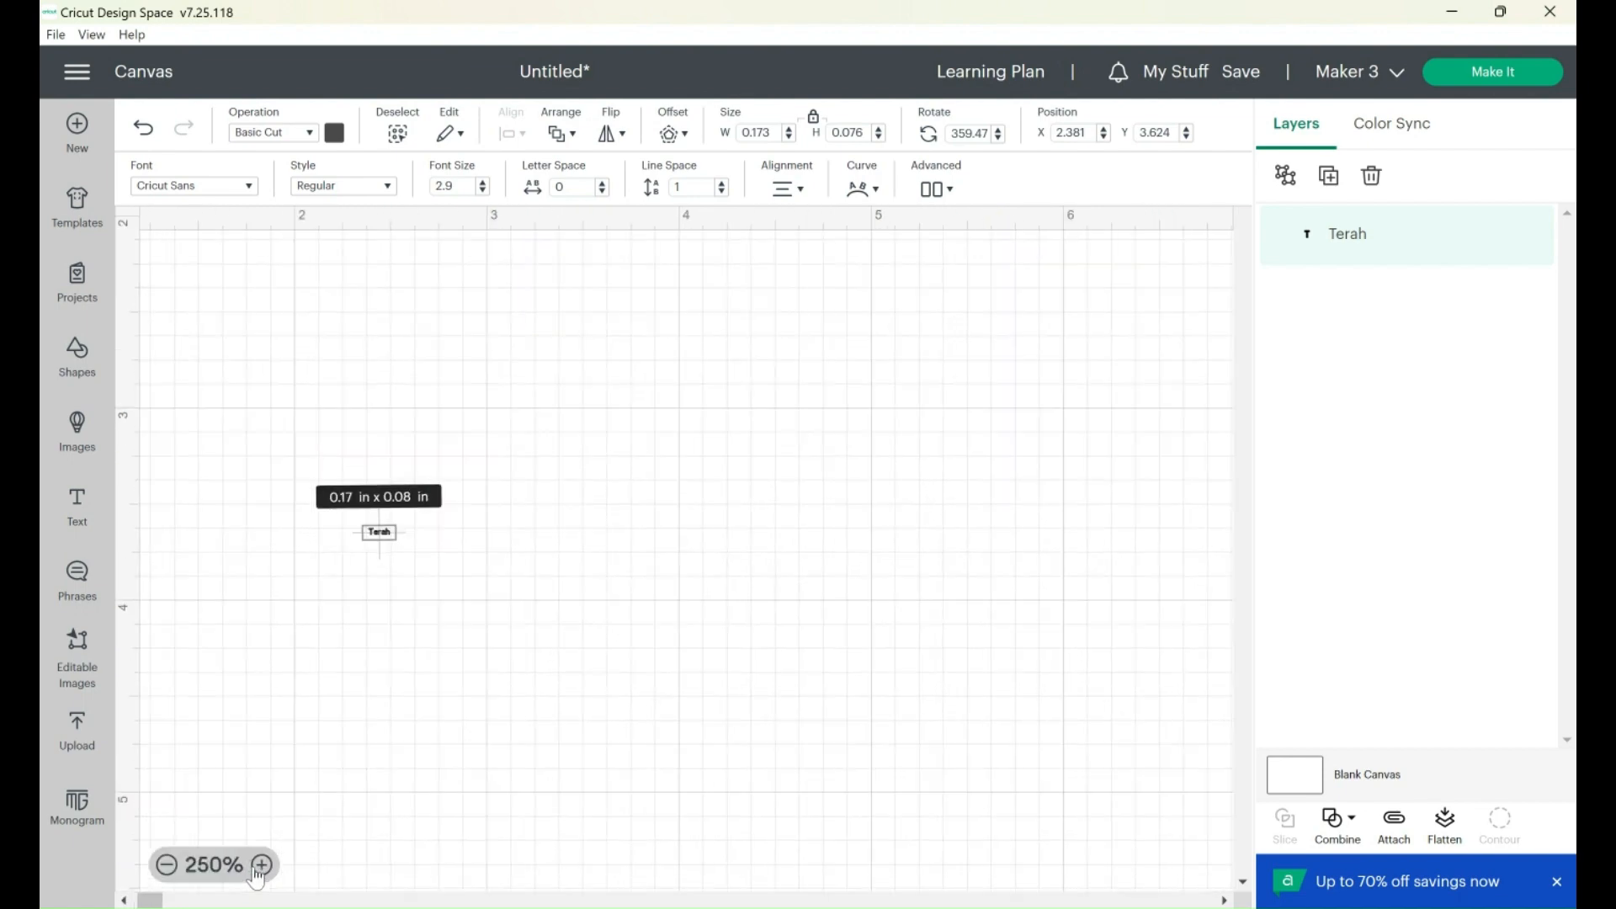
{"action": "left_click", "coordinate": [259, 867]}
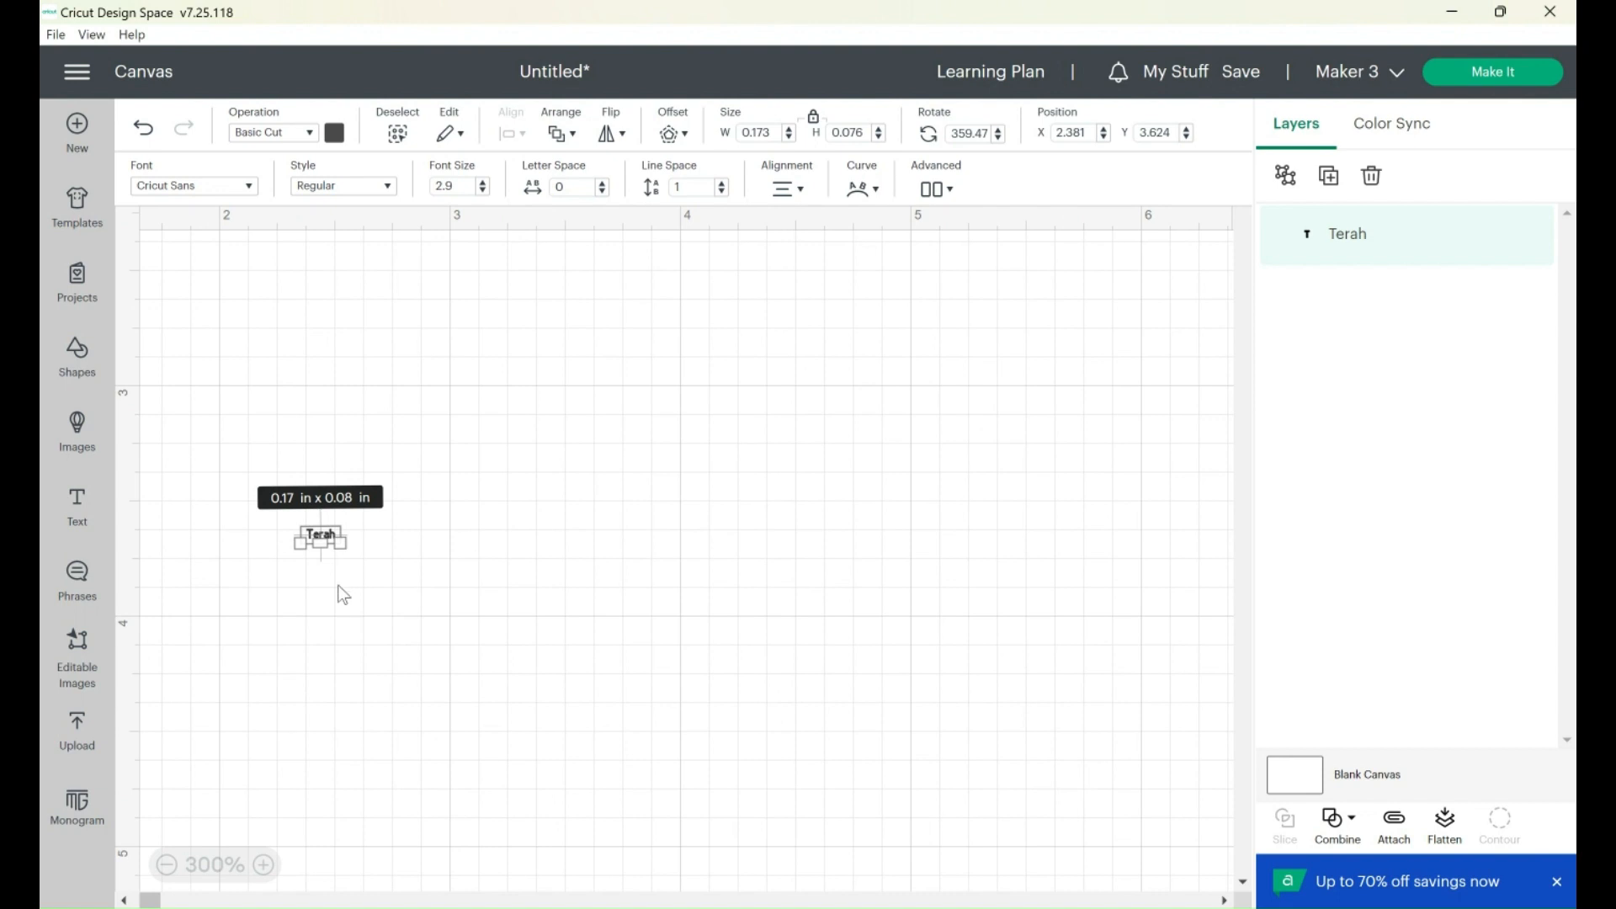
{"action": "left_click", "coordinate": [263, 865]}
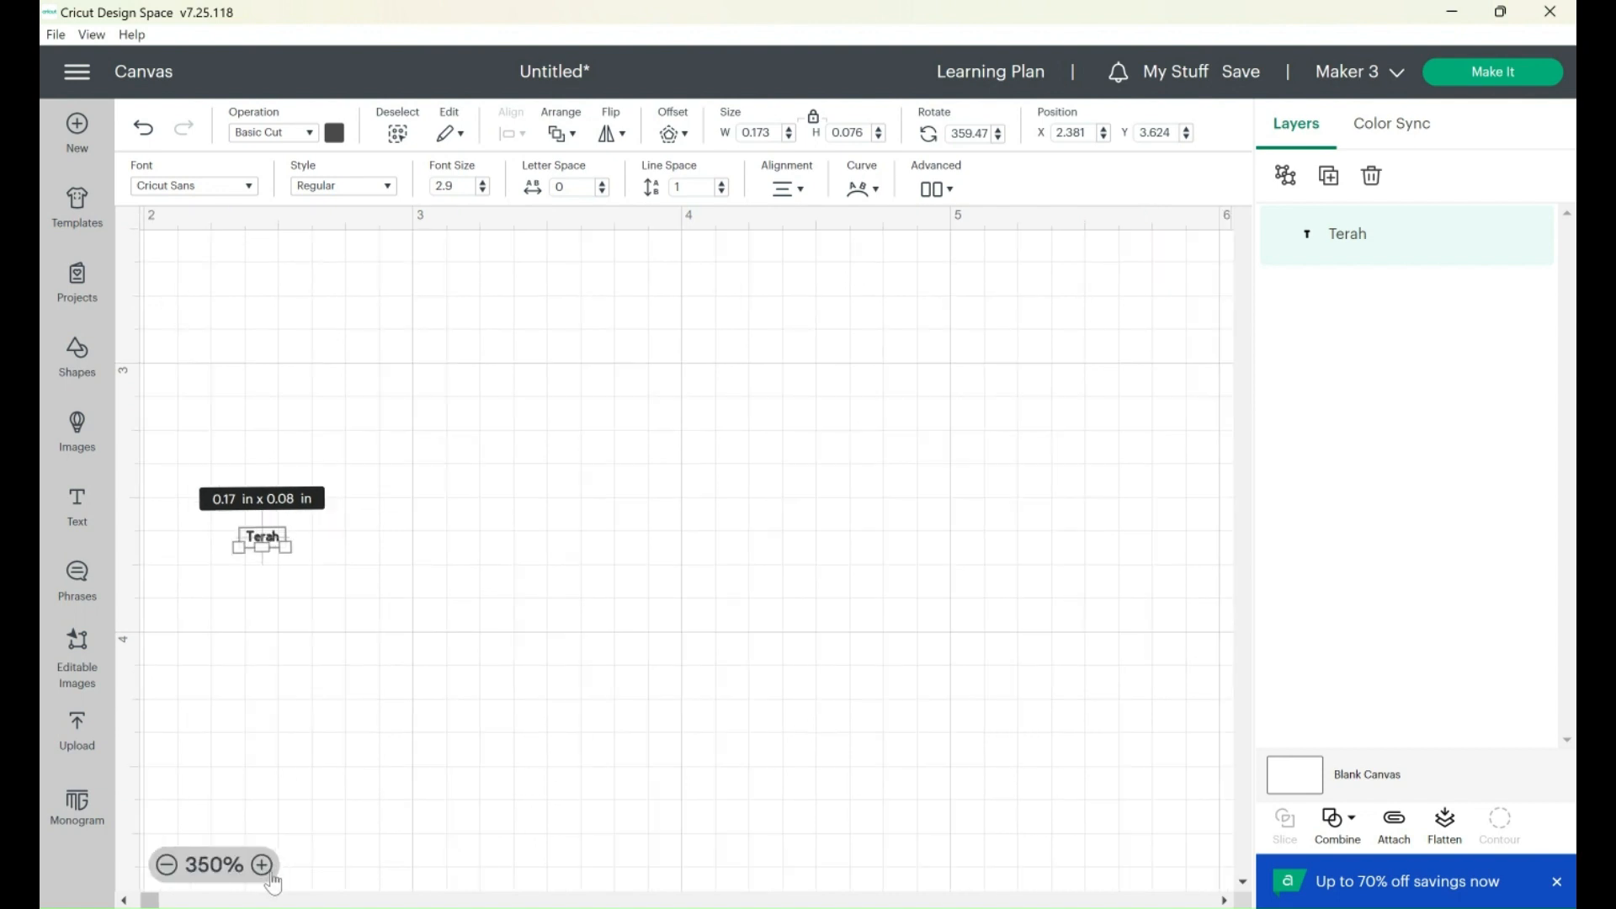
{"action": "left_click", "coordinate": [263, 865]}
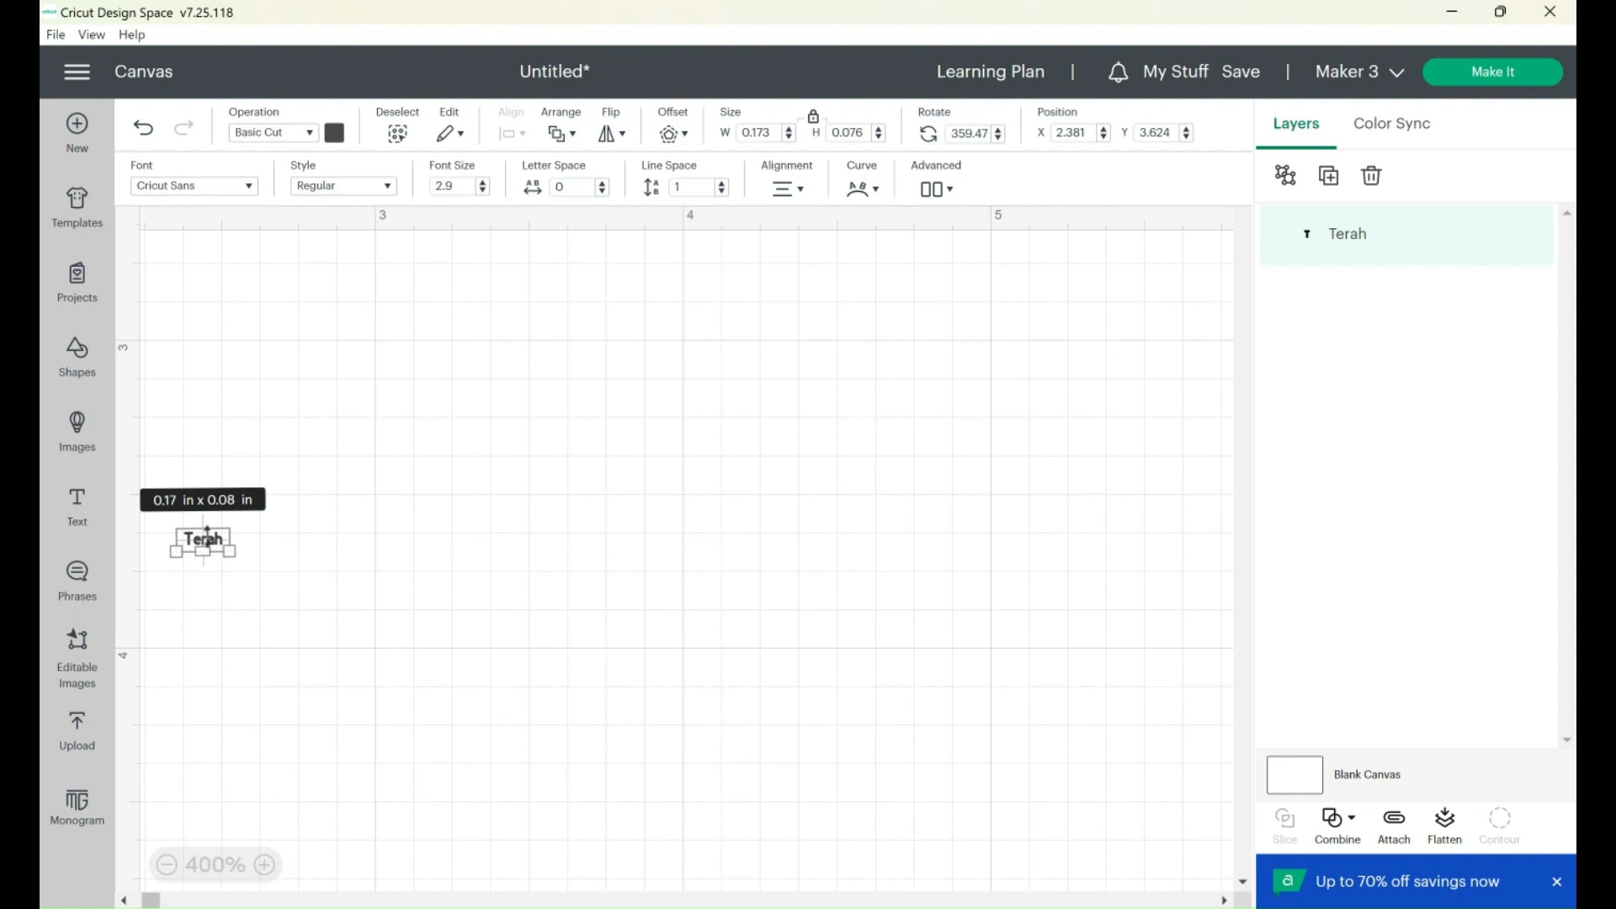
- Try stretching the tiny text's box to a height of about 0.09 in, and undo the change
{"action": "left_click_drag", "start_coordinate": [224, 543], "coordinate": [316, 552]}
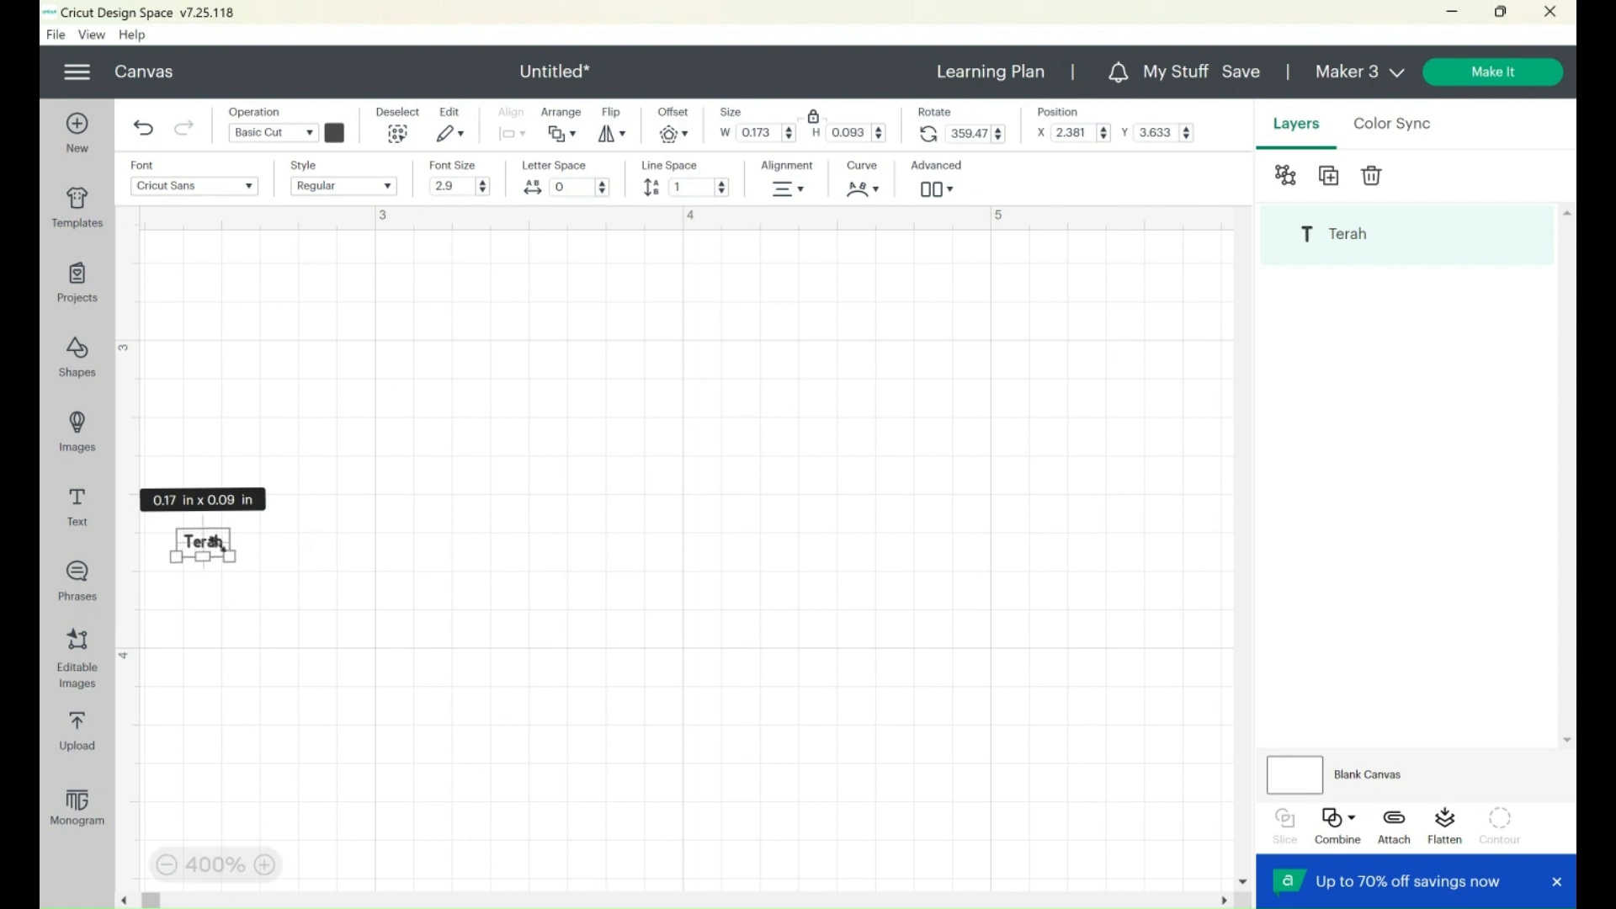
{"action": "left_click", "coordinate": [143, 128]}
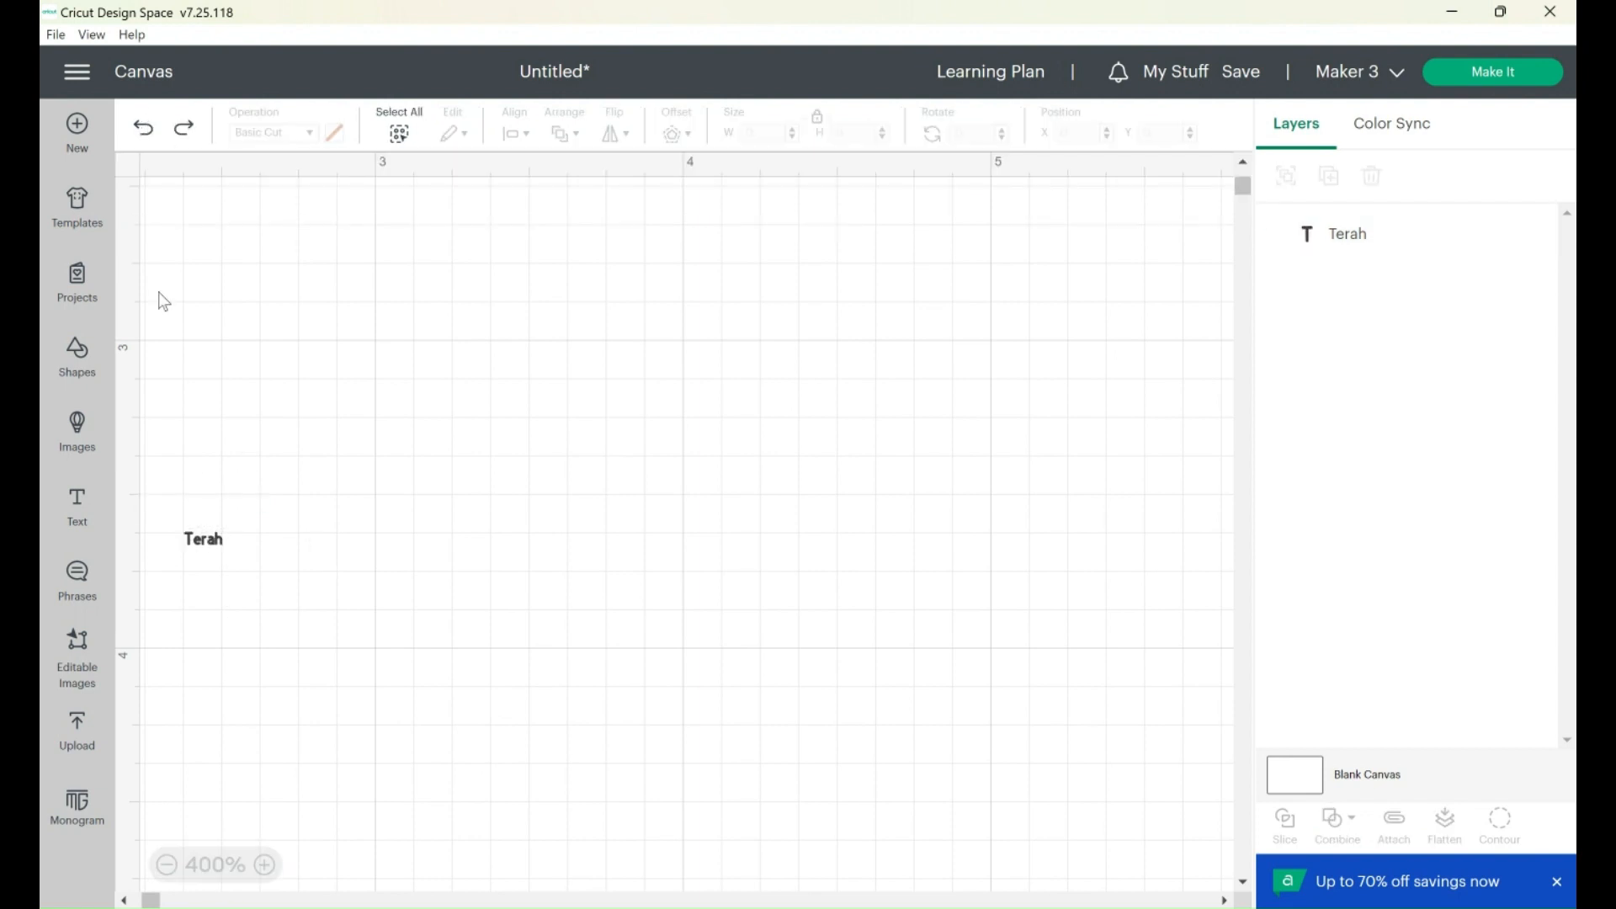
- Move the tiny name text to about X 3.48, Y 3.82 on the canvas
{"action": "left_click_drag", "start_coordinate": [191, 547], "coordinate": [402, 543]}
{"action": "left_click", "coordinate": [263, 864]}
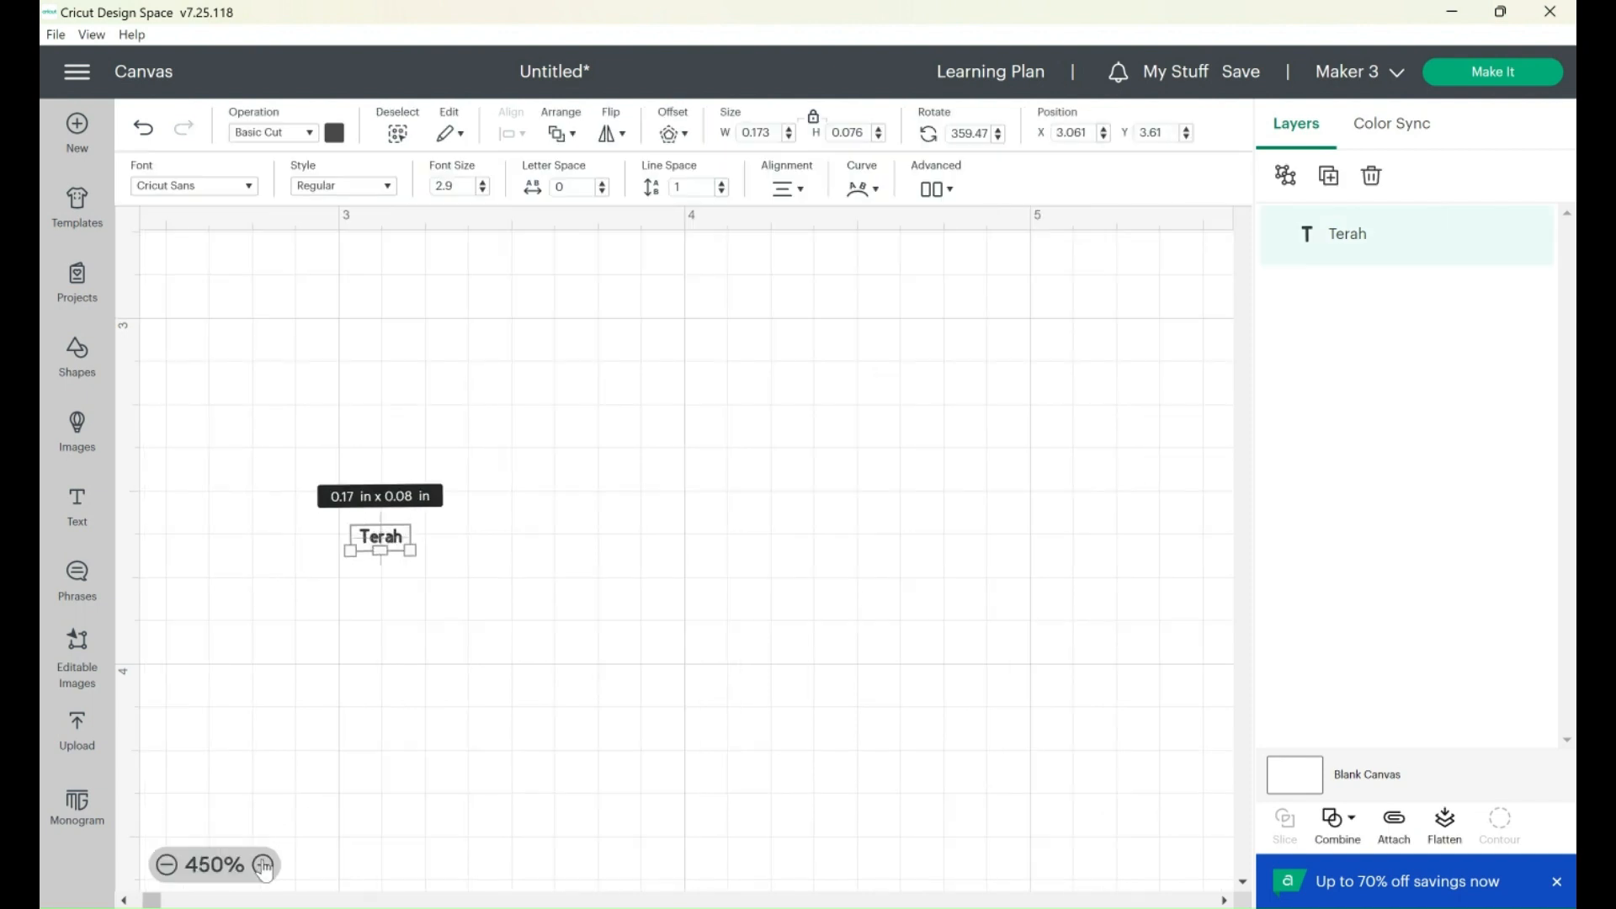
{"action": "left_click", "coordinate": [264, 864]}
{"action": "left_click", "coordinate": [264, 864]}
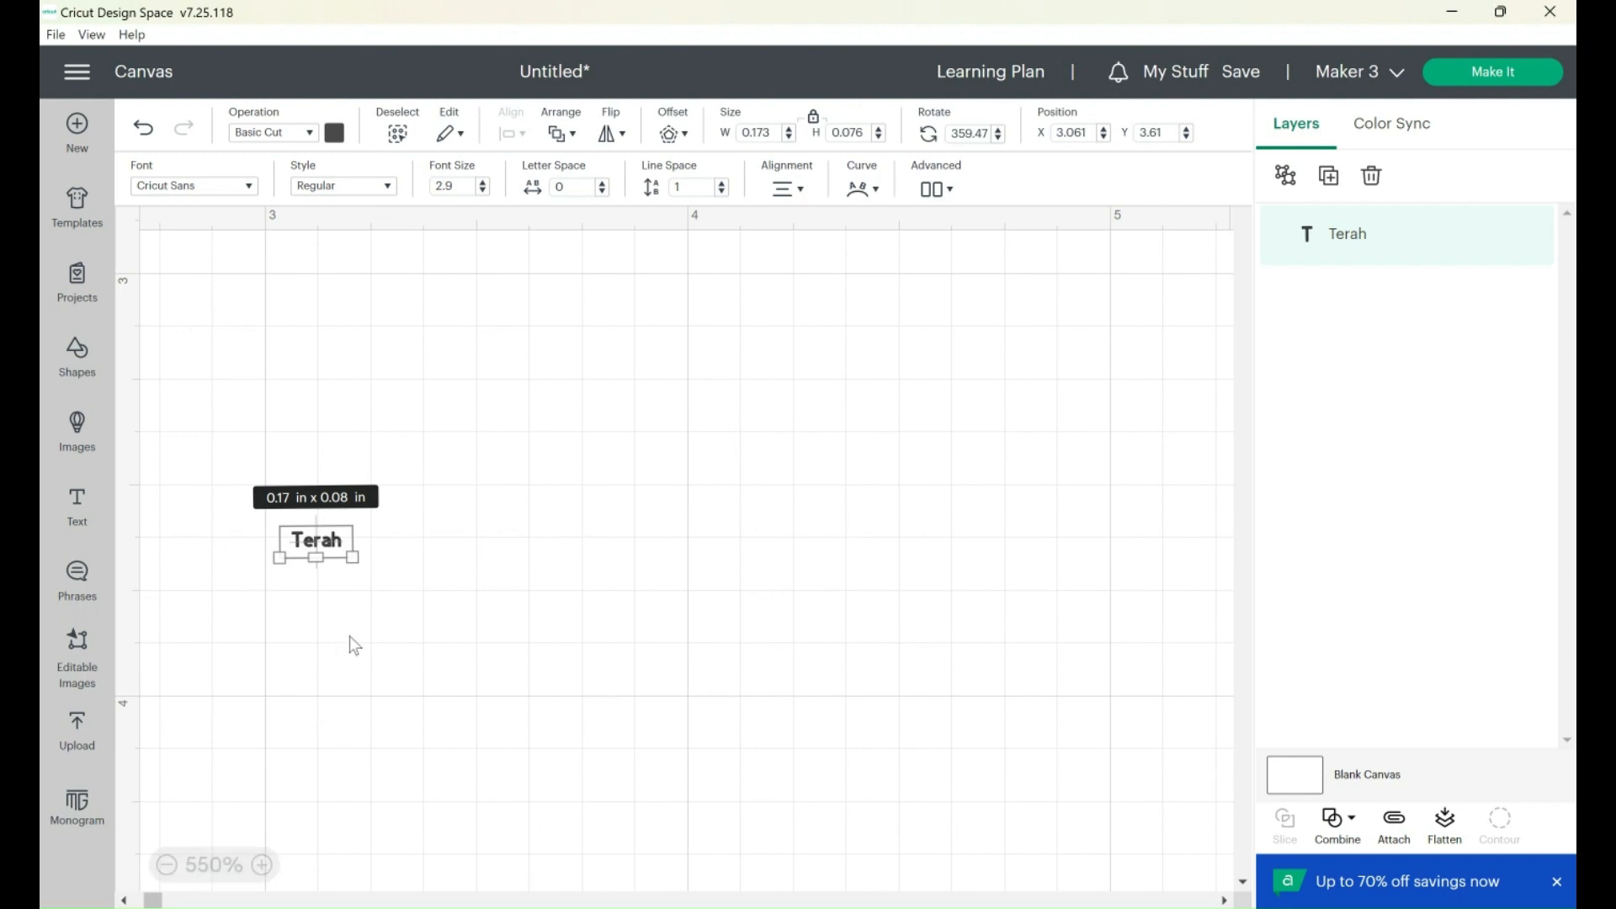
{"action": "left_click_drag", "start_coordinate": [335, 551], "coordinate": [511, 640]}
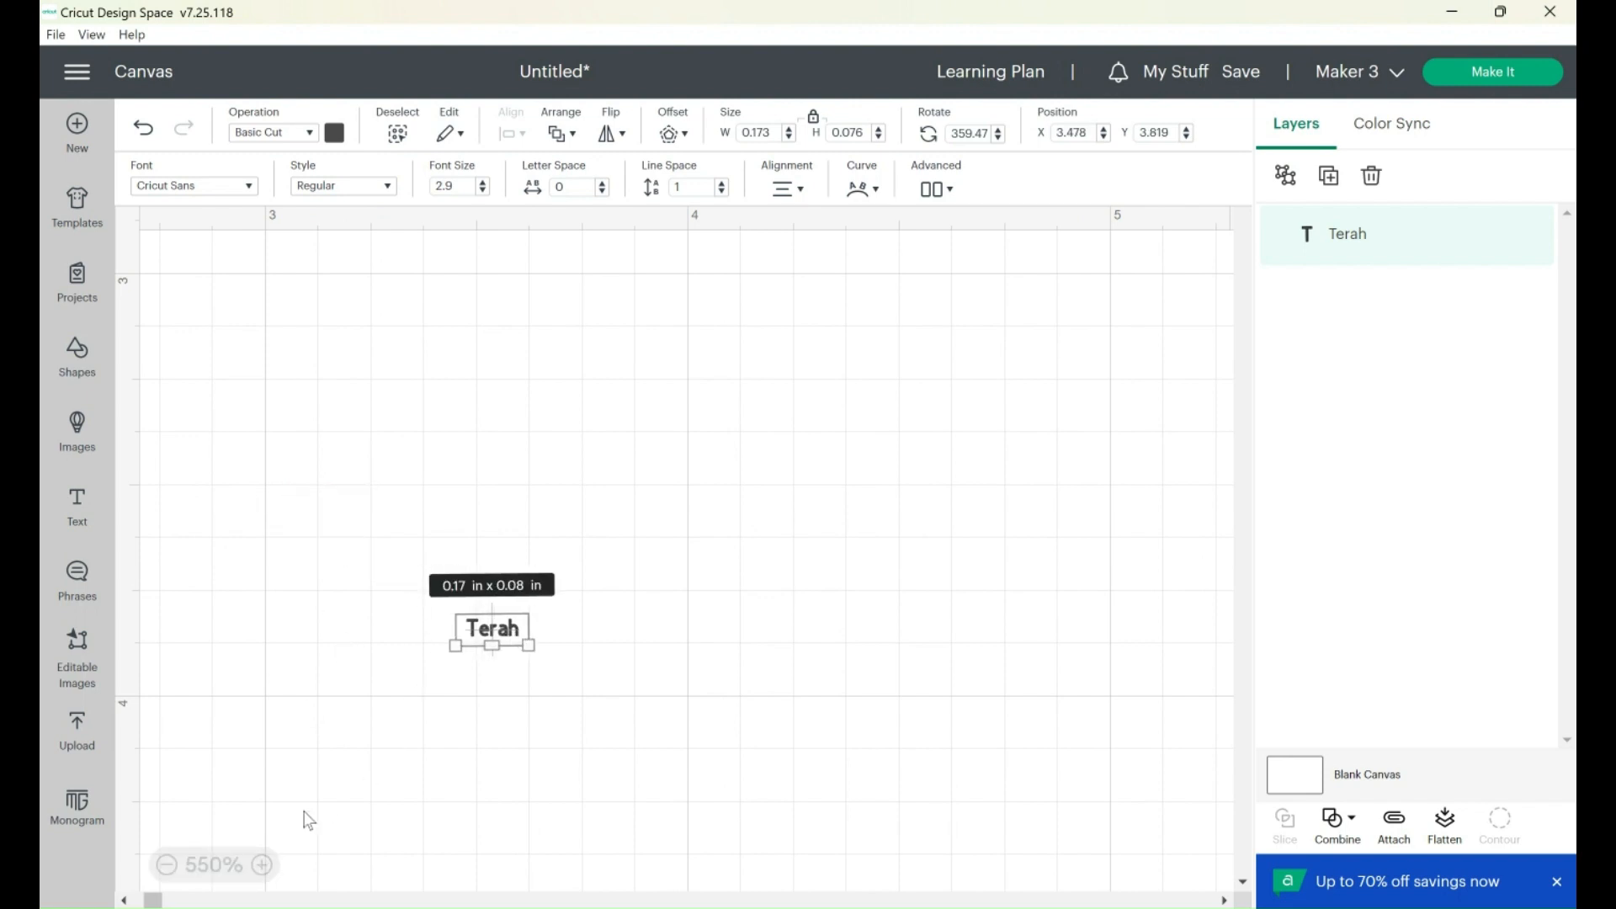
- Resize the name text and its box to about 0.33 × 0.09 in and move it to about X 3.67, Y 3.62
{"action": "left_click", "coordinate": [263, 865]}
{"action": "left_click", "coordinate": [263, 864]}
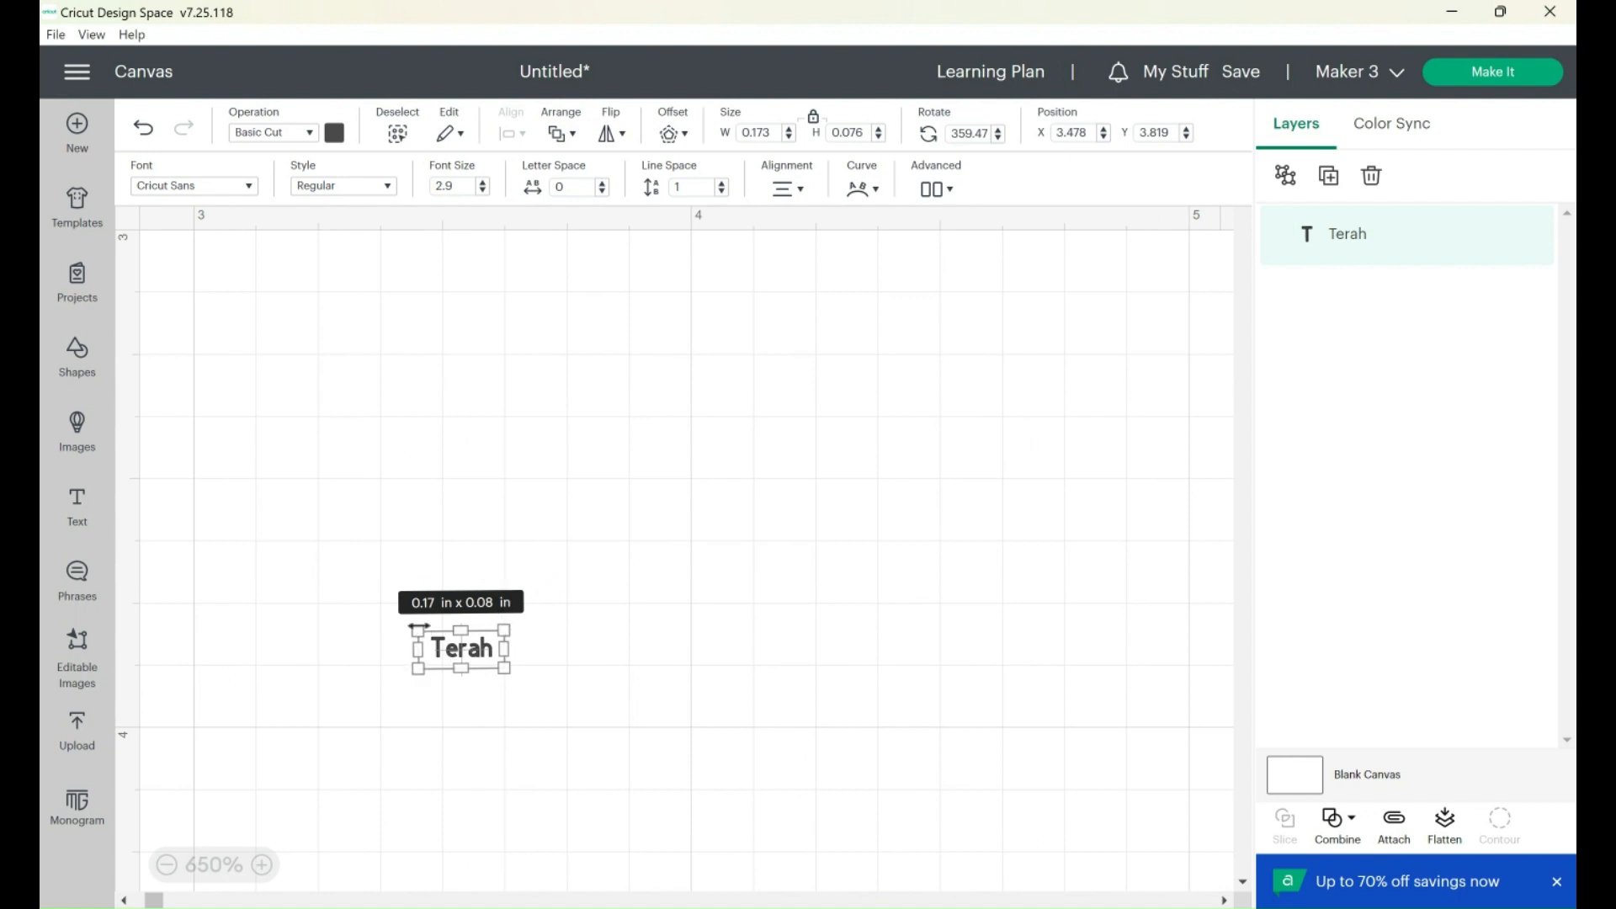
{"action": "mouse_move", "coordinate": [417, 634]}
{"action": "left_mouse_down"}
{"action": "mouse_move", "coordinate": [379, 633]}
{"action": "mouse_move", "coordinate": [439, 633]}
{"action": "left_mouse_up"}
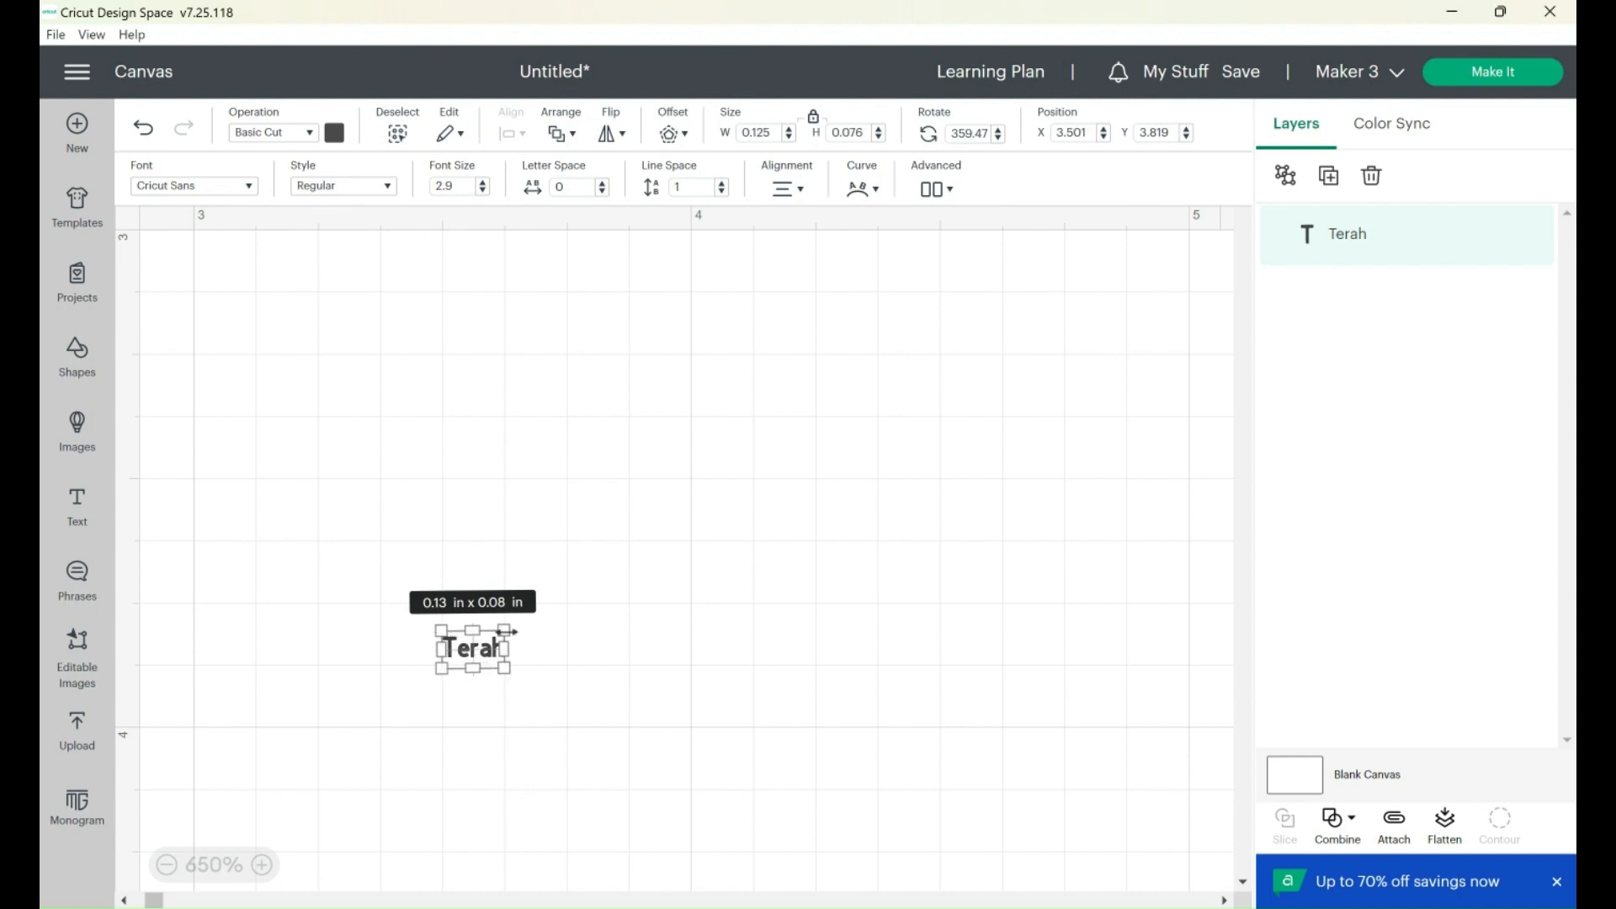
{"action": "left_click_drag", "start_coordinate": [500, 647], "coordinate": [536, 693]}
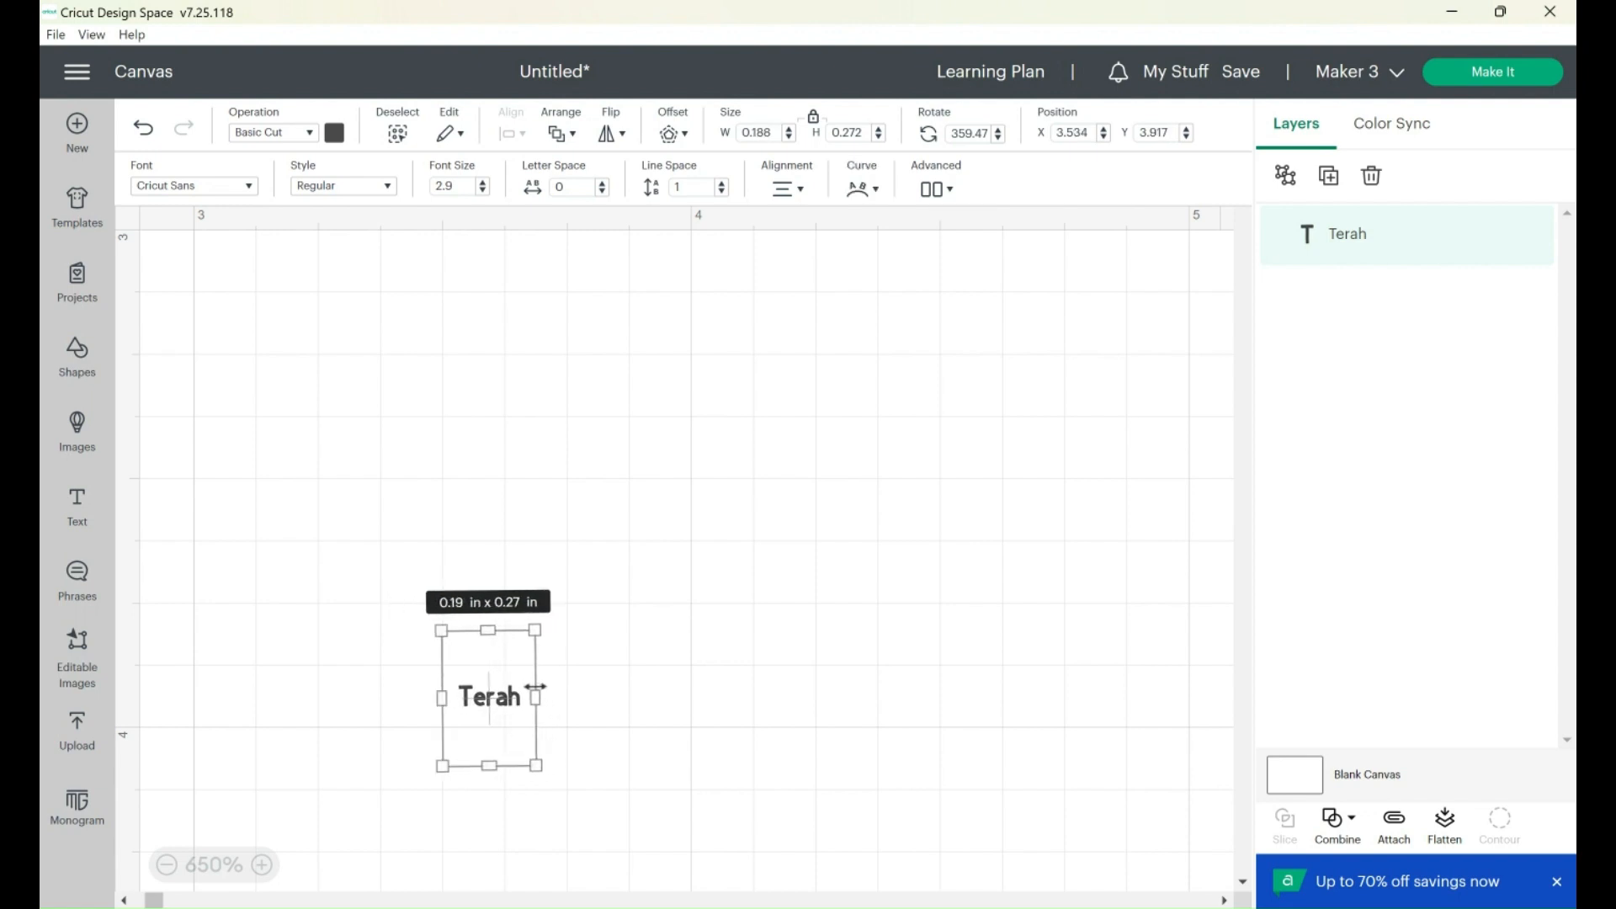
{"action": "left_click_drag", "start_coordinate": [532, 629], "coordinate": [527, 721]}
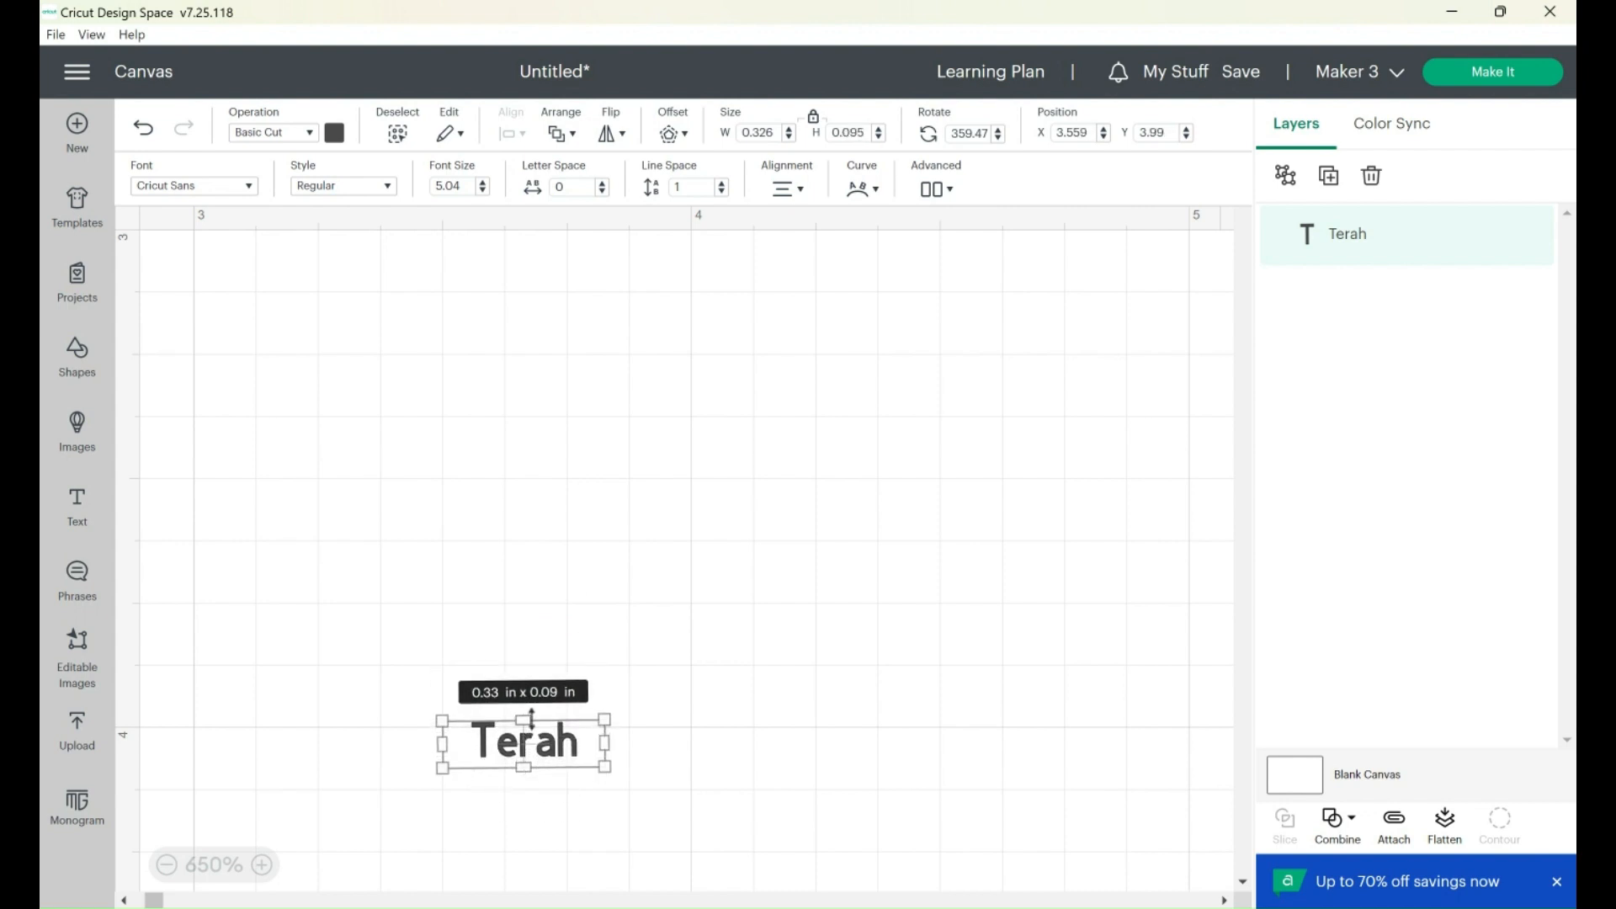
{"action": "left_click_drag", "start_coordinate": [531, 717], "coordinate": [535, 741]}
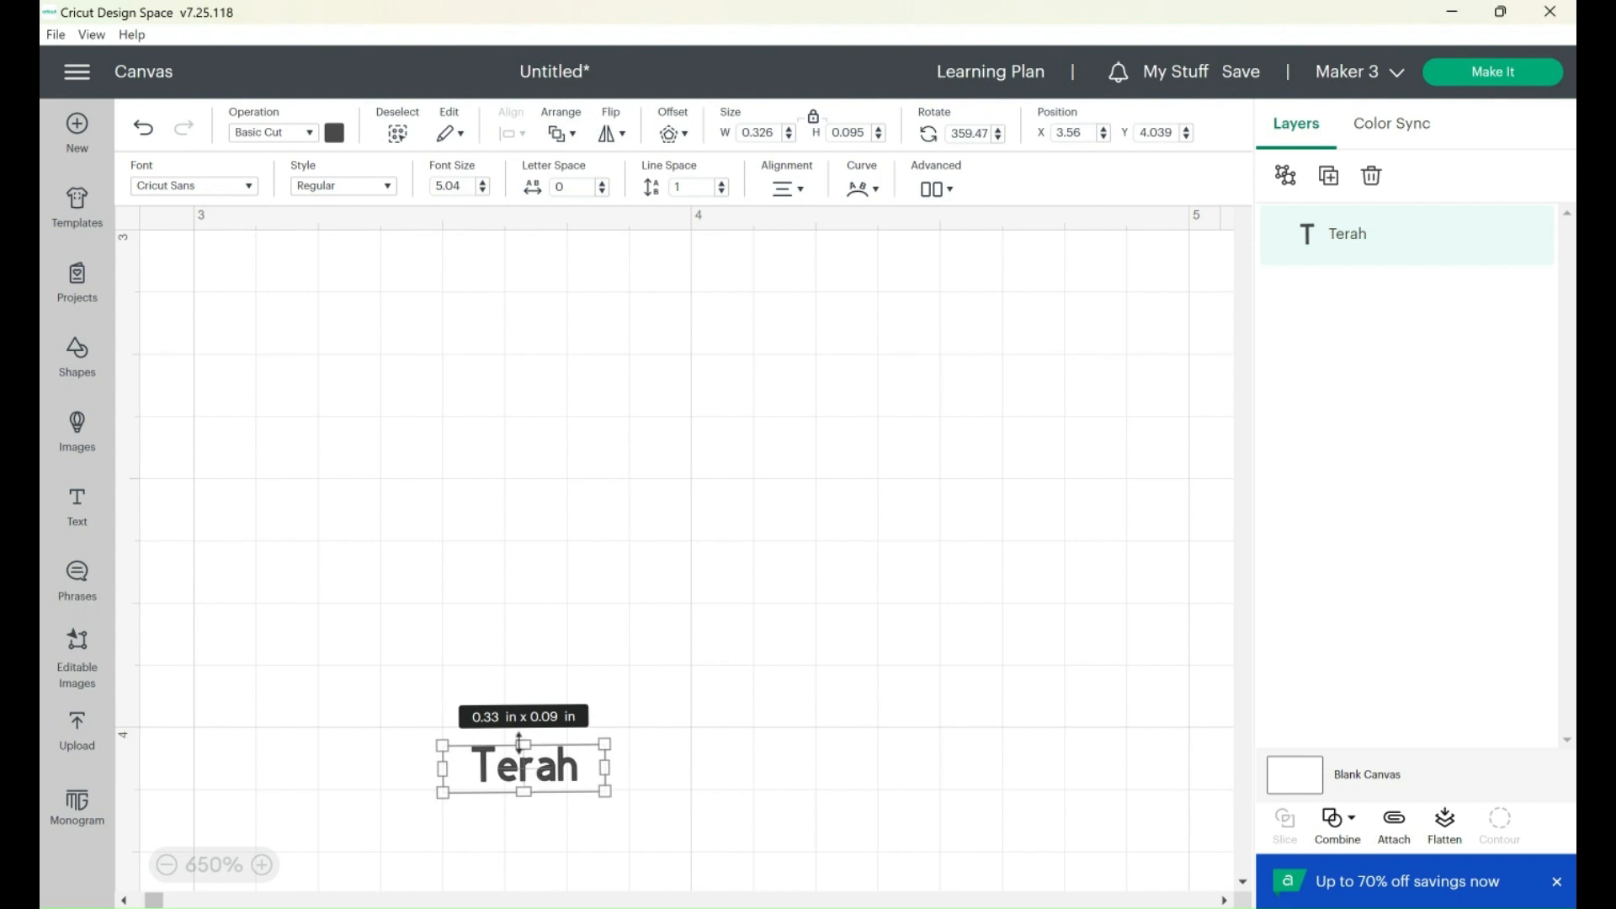
{"action": "left_click_drag", "start_coordinate": [523, 778], "coordinate": [593, 571]}
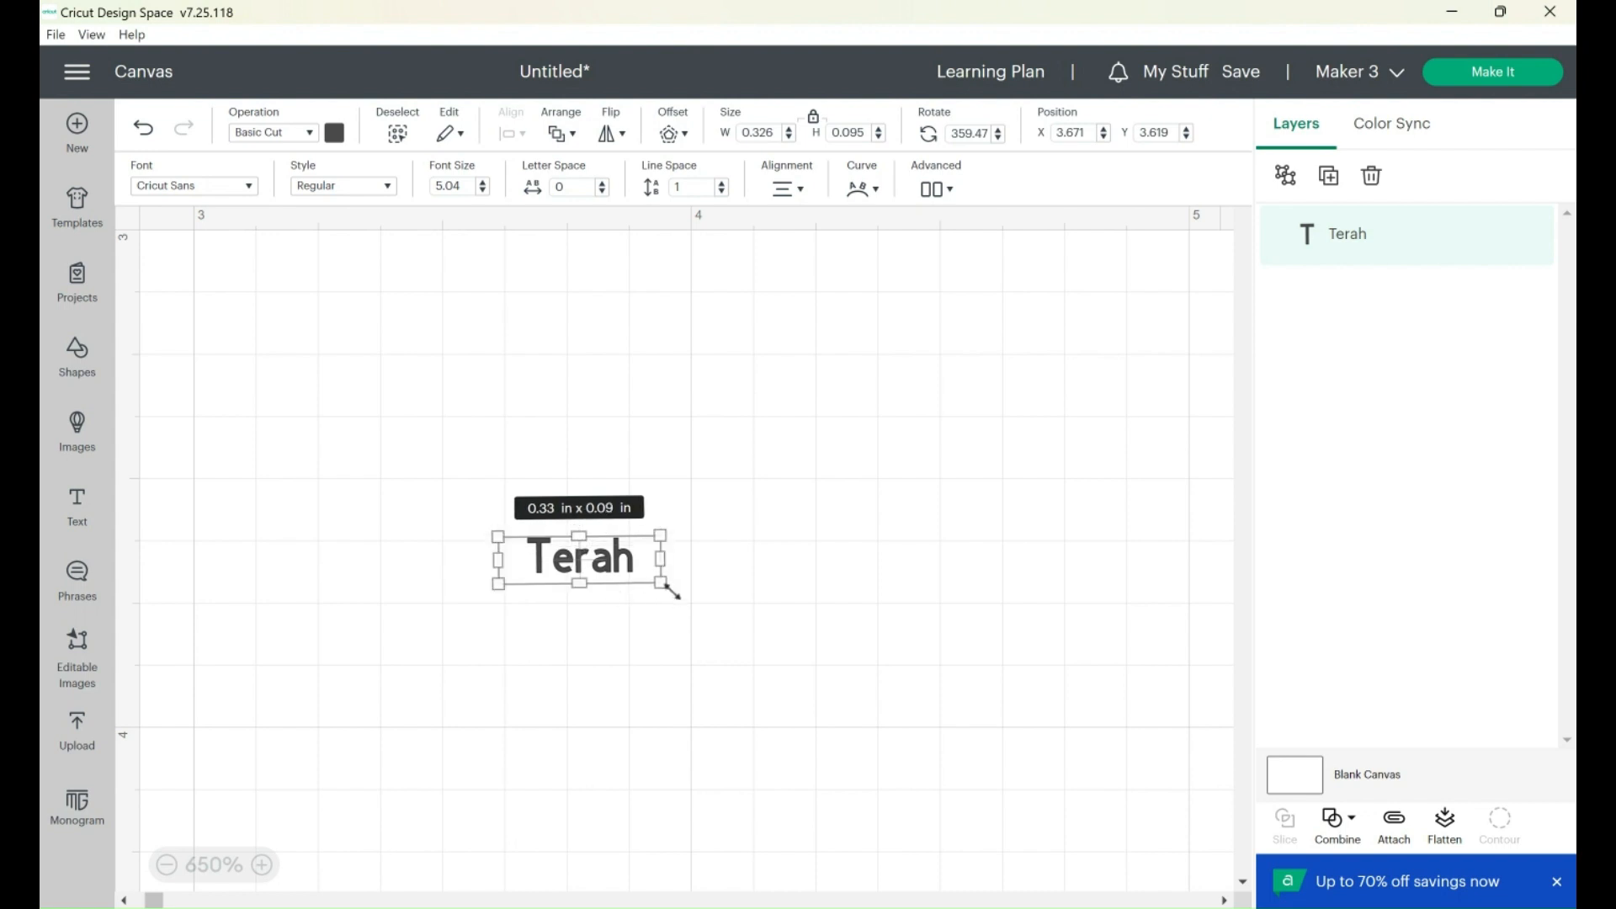
- Scale the name text by its handles down to about 0.12 × 0.04 in
{"action": "left_click_drag", "start_coordinate": [661, 583], "coordinate": [619, 602]}
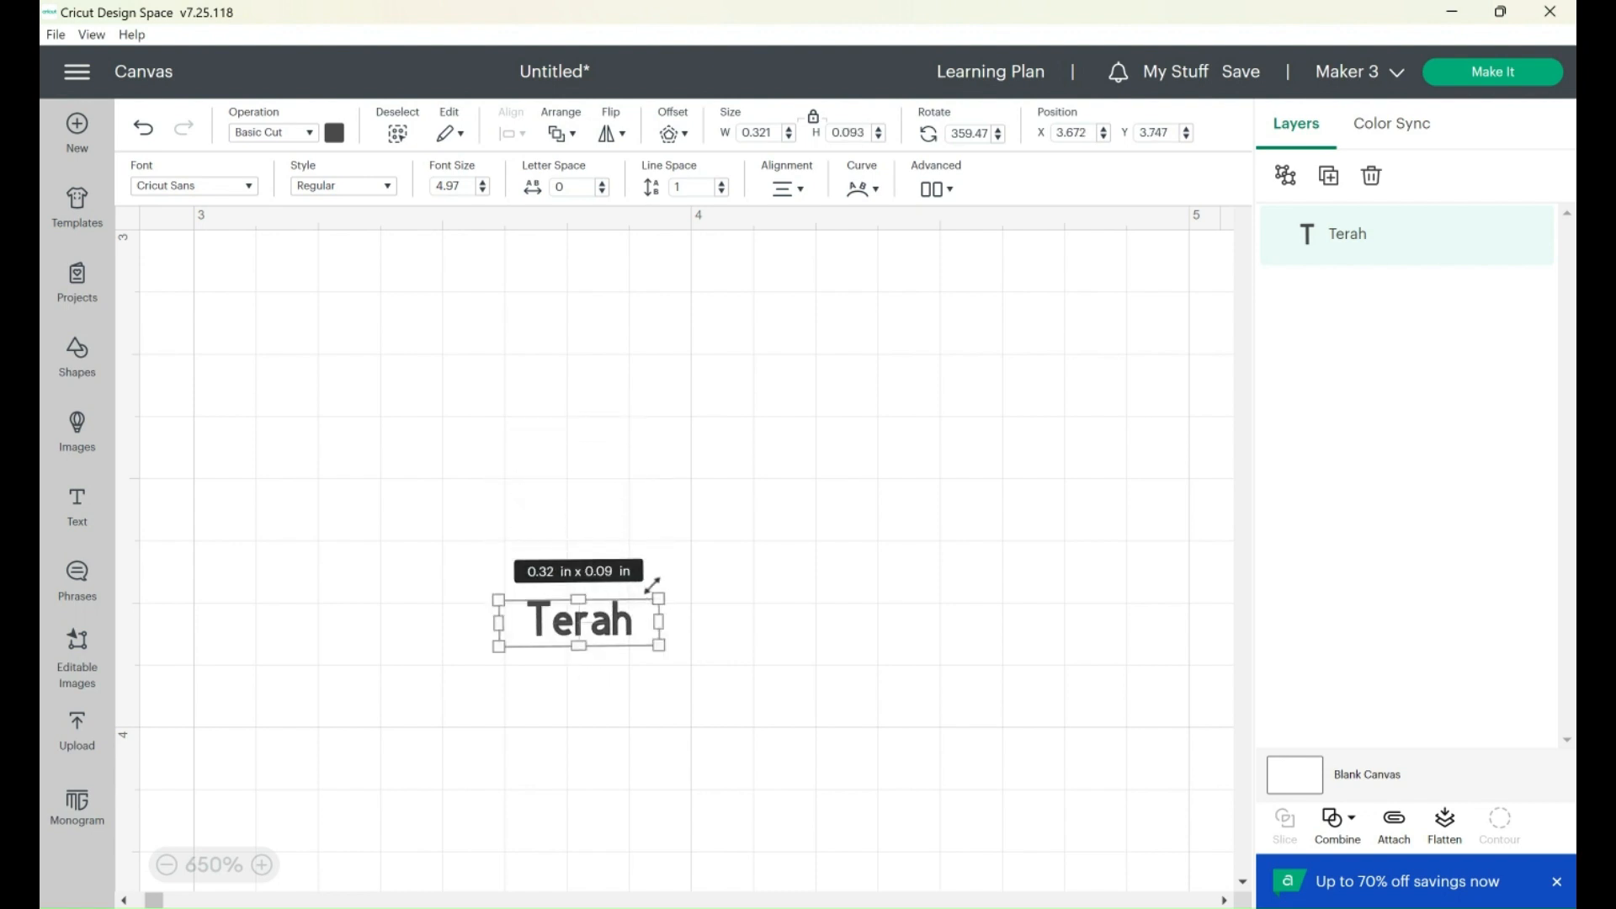
{"action": "left_click_drag", "start_coordinate": [657, 597], "coordinate": [558, 653]}
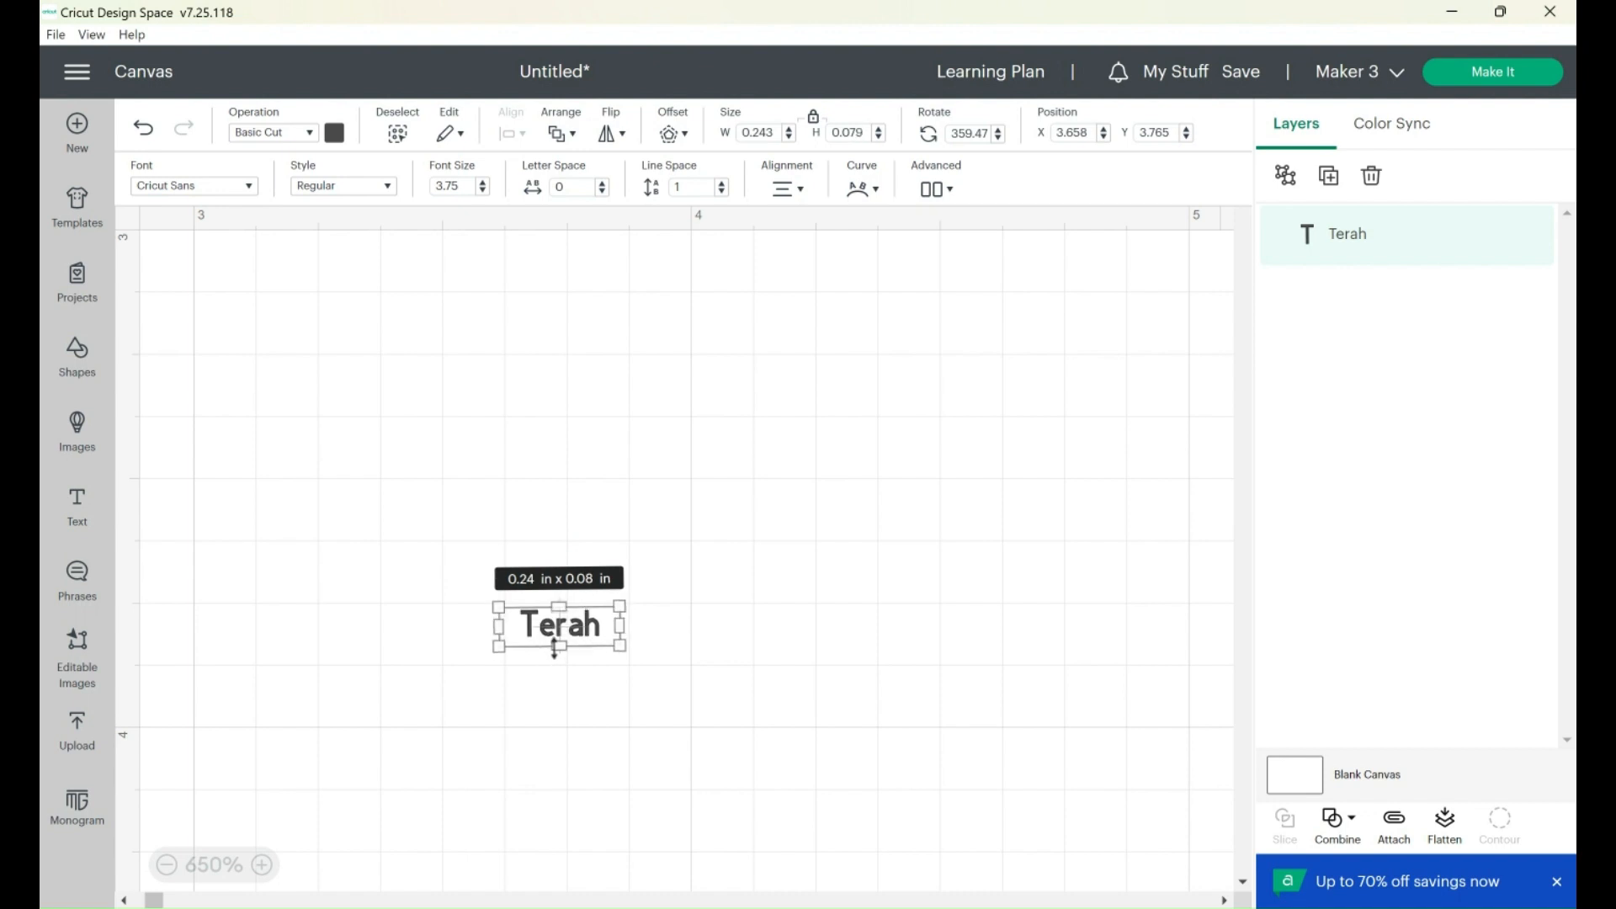
{"action": "mouse_move", "coordinate": [561, 648]}
{"action": "left_mouse_down"}
{"action": "mouse_move", "coordinate": [573, 701]}
{"action": "mouse_move", "coordinate": [570, 652]}
{"action": "left_mouse_up"}
{"action": "mouse_move", "coordinate": [629, 600]}
{"action": "left_mouse_down"}
{"action": "mouse_move", "coordinate": [551, 619]}
{"action": "mouse_move", "coordinate": [633, 602]}
{"action": "left_mouse_up"}
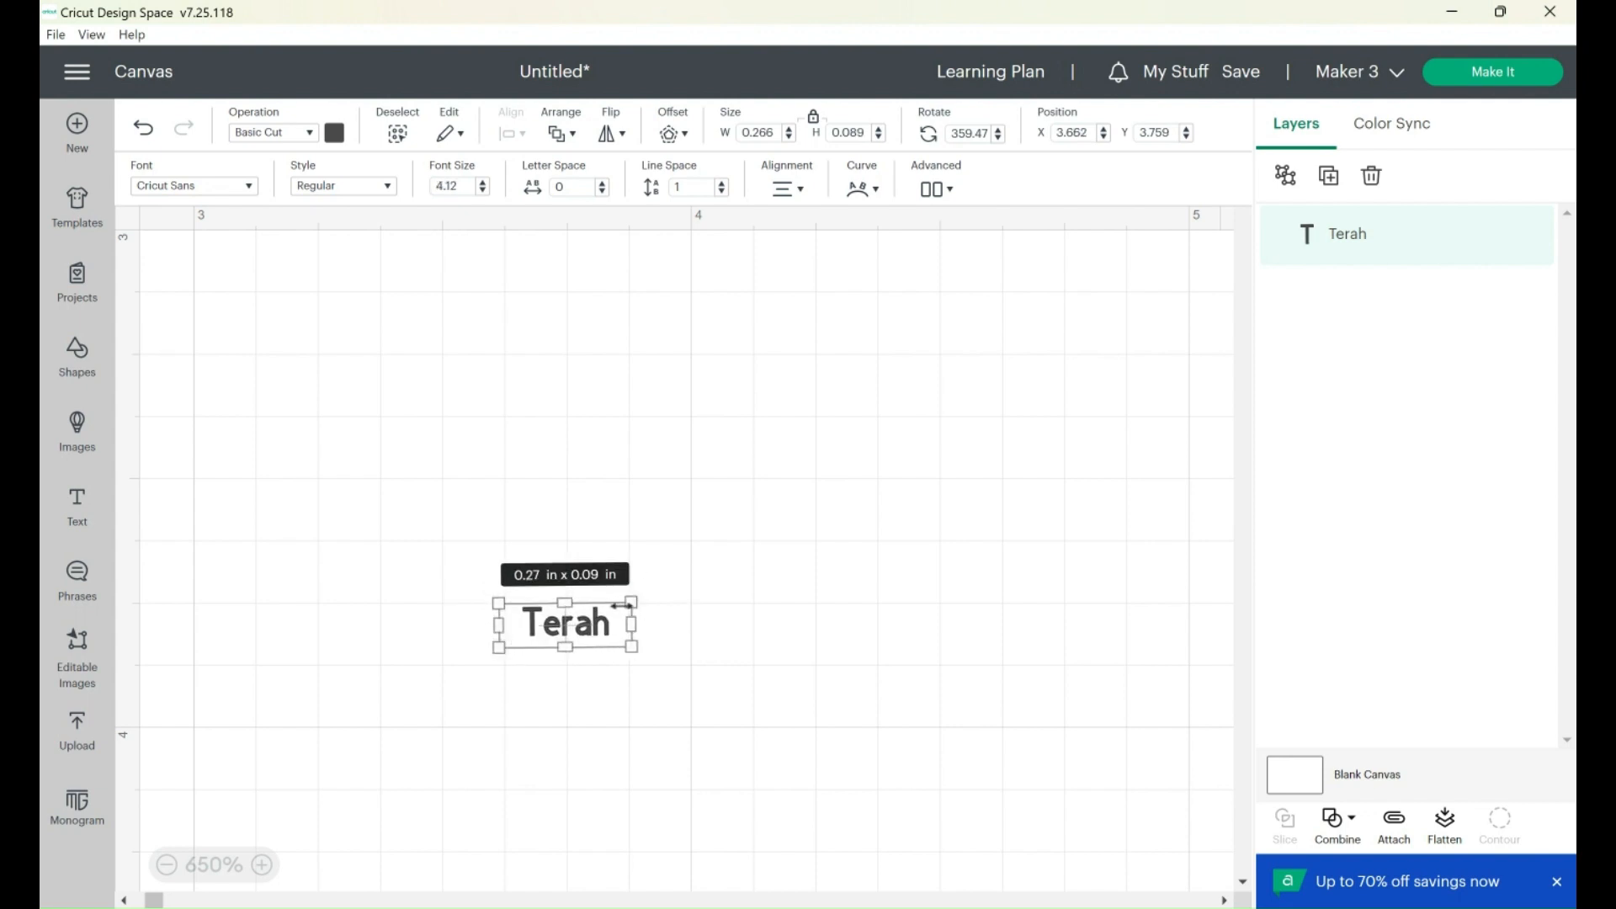
{"action": "left_click_drag", "start_coordinate": [634, 600], "coordinate": [565, 623]}
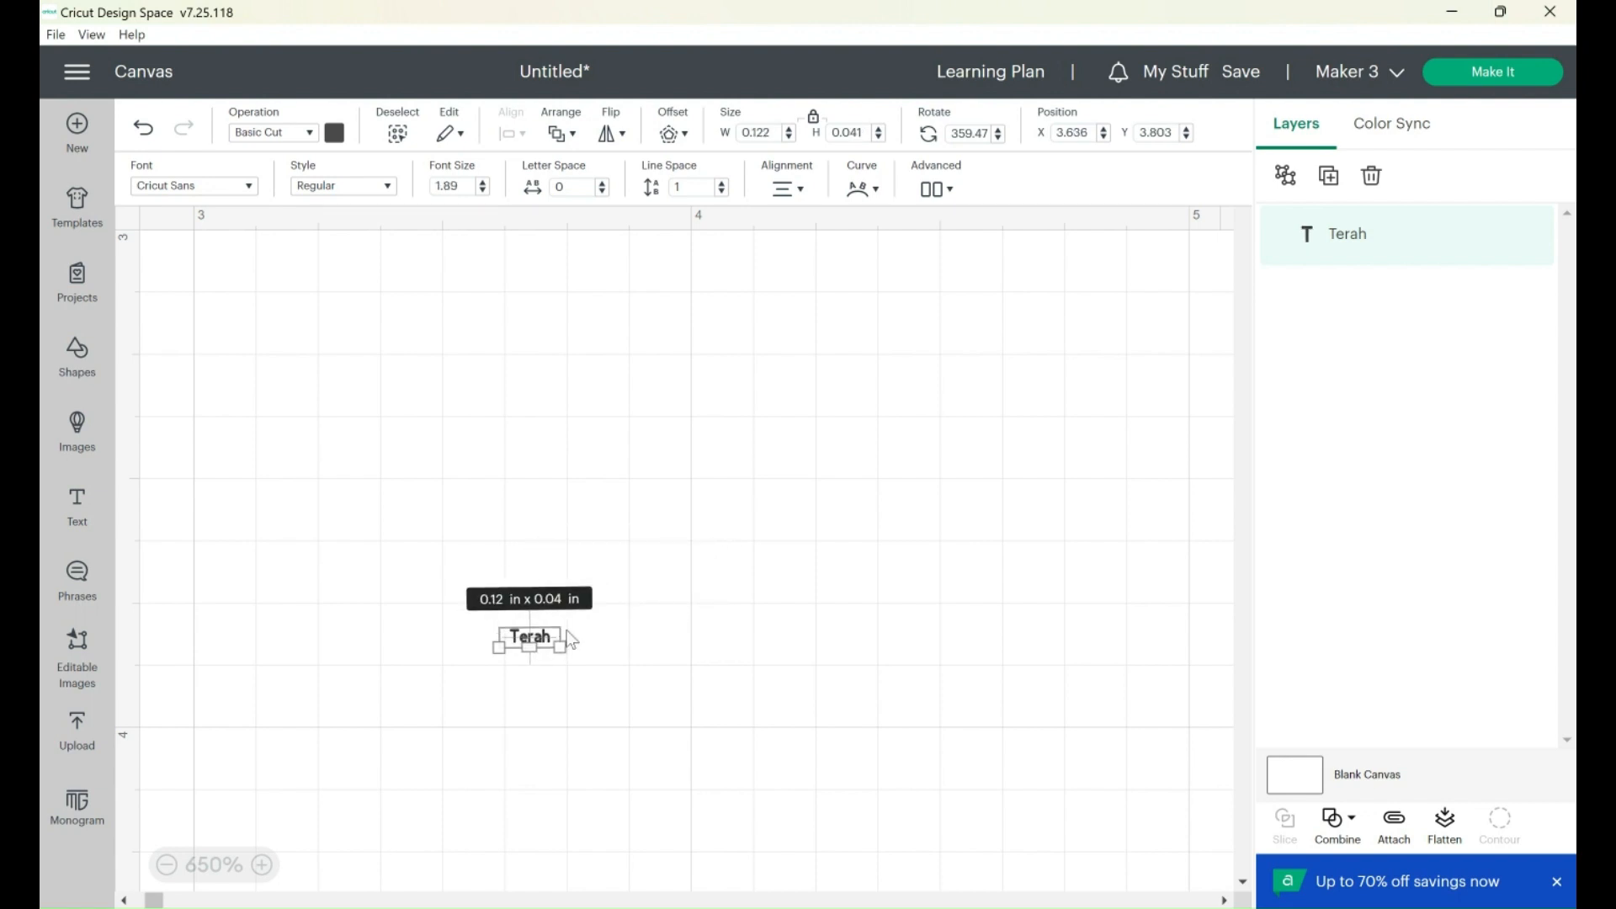
- Browse the Recently Added images in the library and select the black heart filled with small multicoloured hearts
{"action": "left_click", "coordinate": [77, 431]}
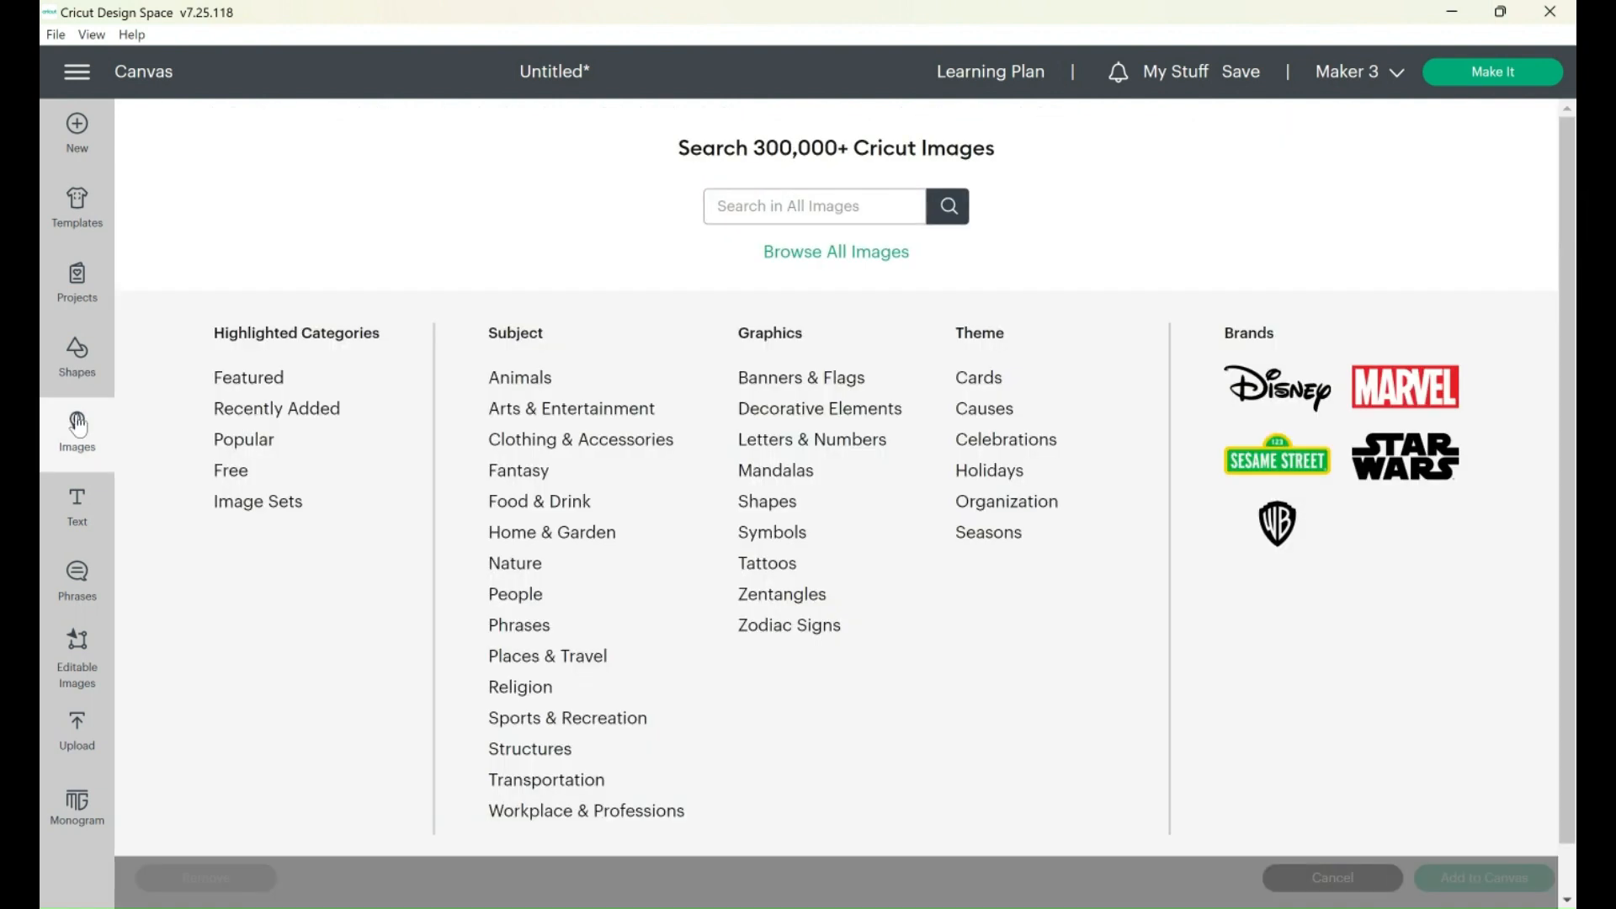
{"action": "left_click", "coordinate": [315, 415]}
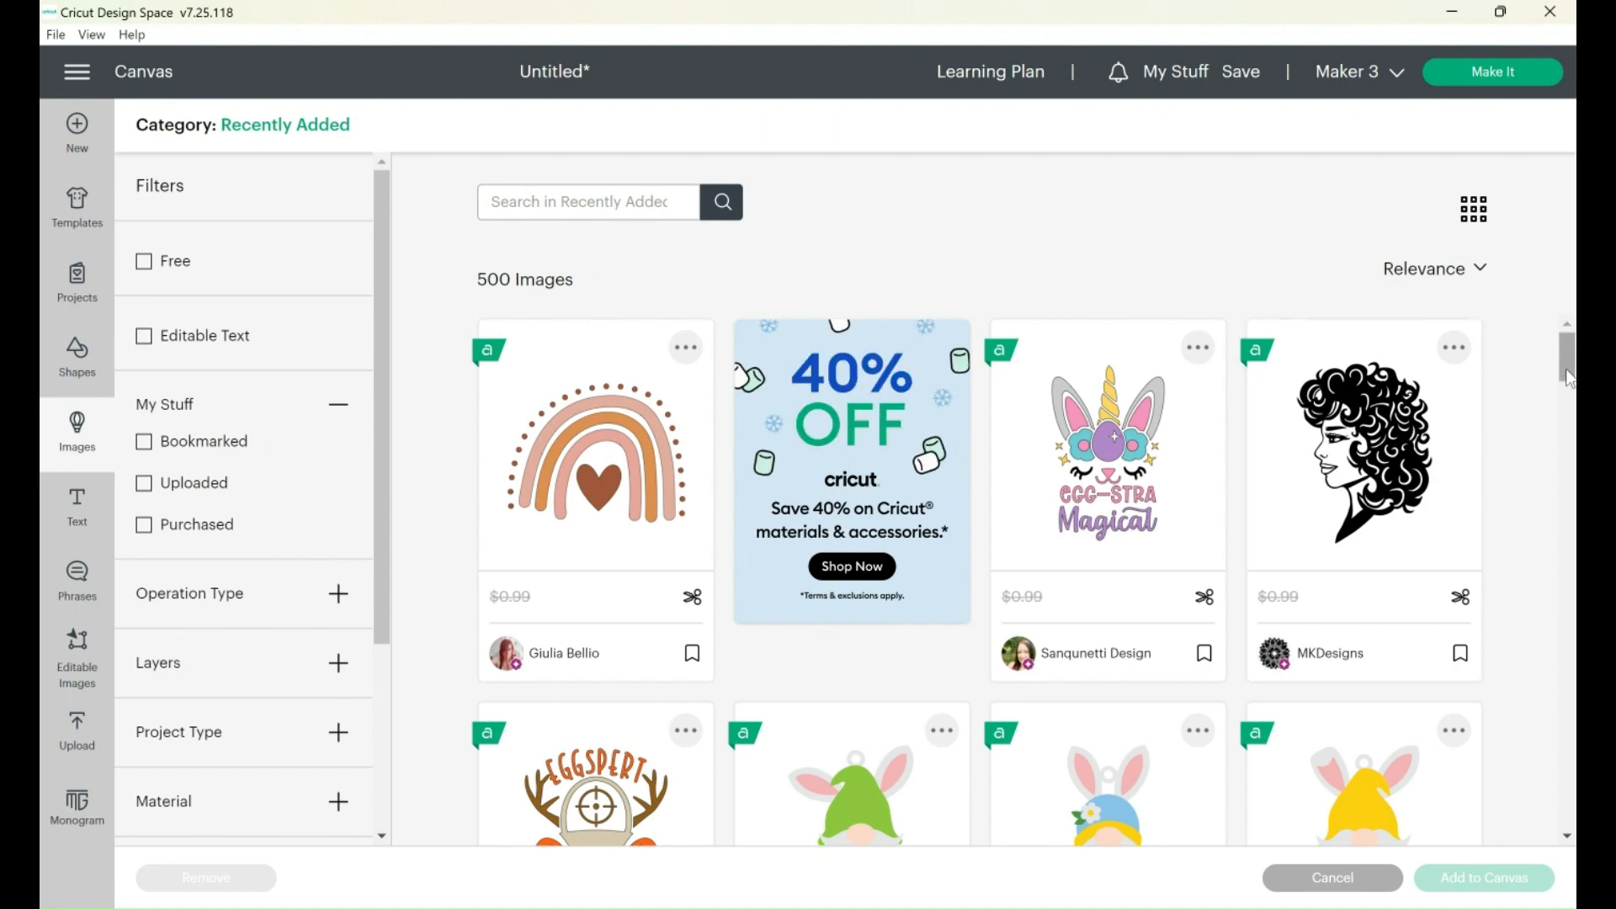
{"action": "left_click_drag", "start_coordinate": [1567, 379], "coordinate": [1569, 522]}
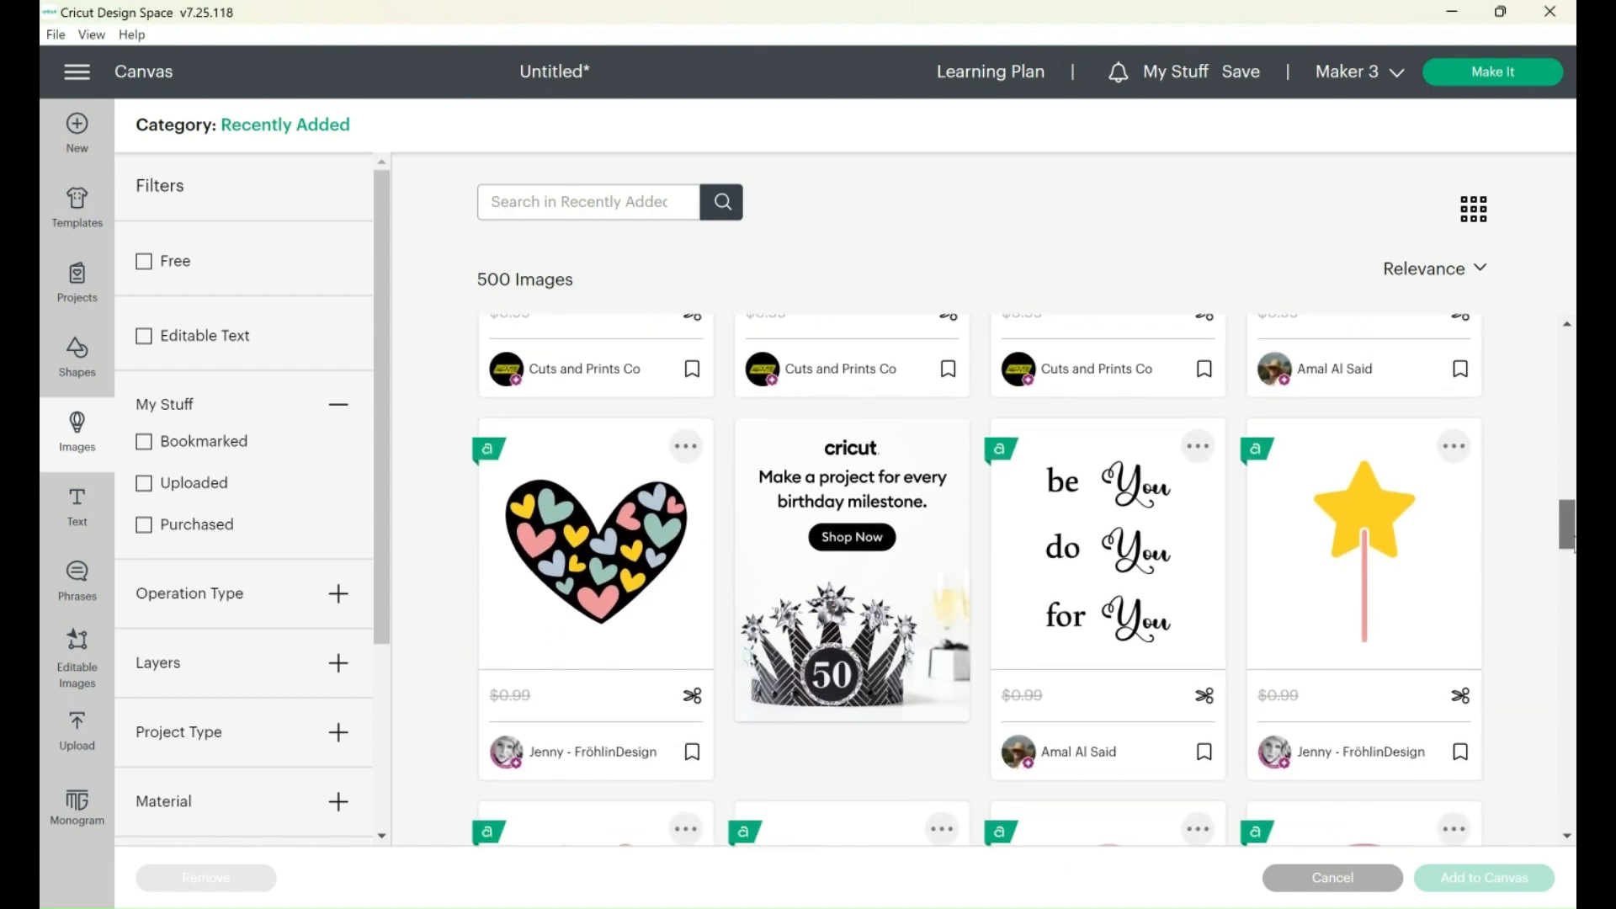
{"action": "left_click", "coordinate": [620, 515]}
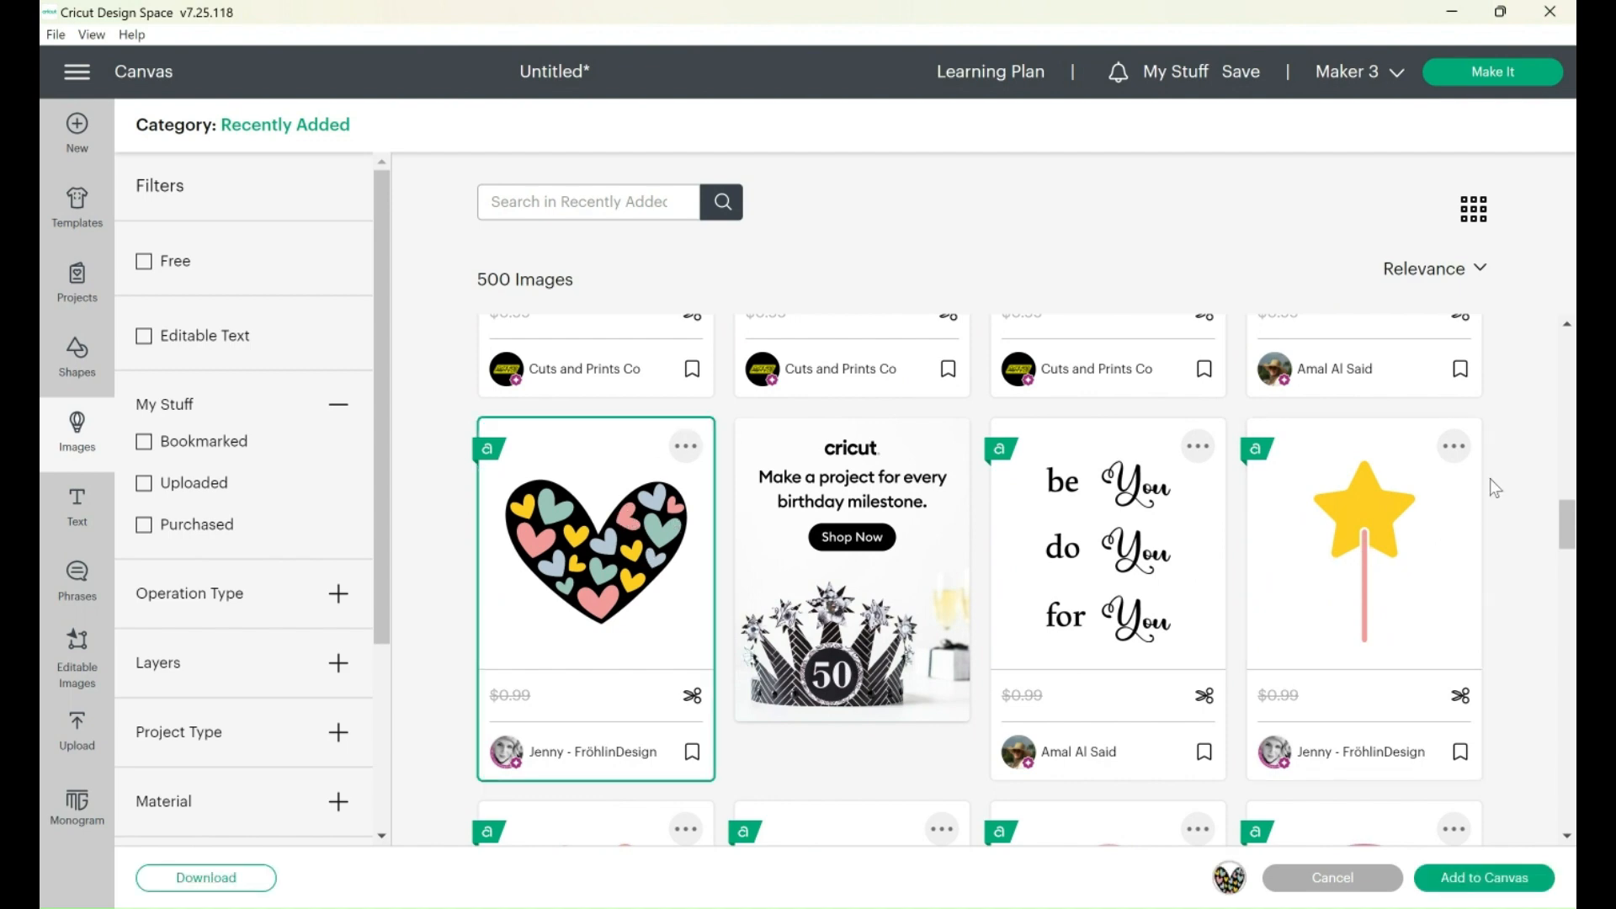
- Select the black letter T image with flower cutouts as well, and add both chosen images to the canvas
{"action": "left_click_drag", "start_coordinate": [1563, 530], "coordinate": [1571, 629]}
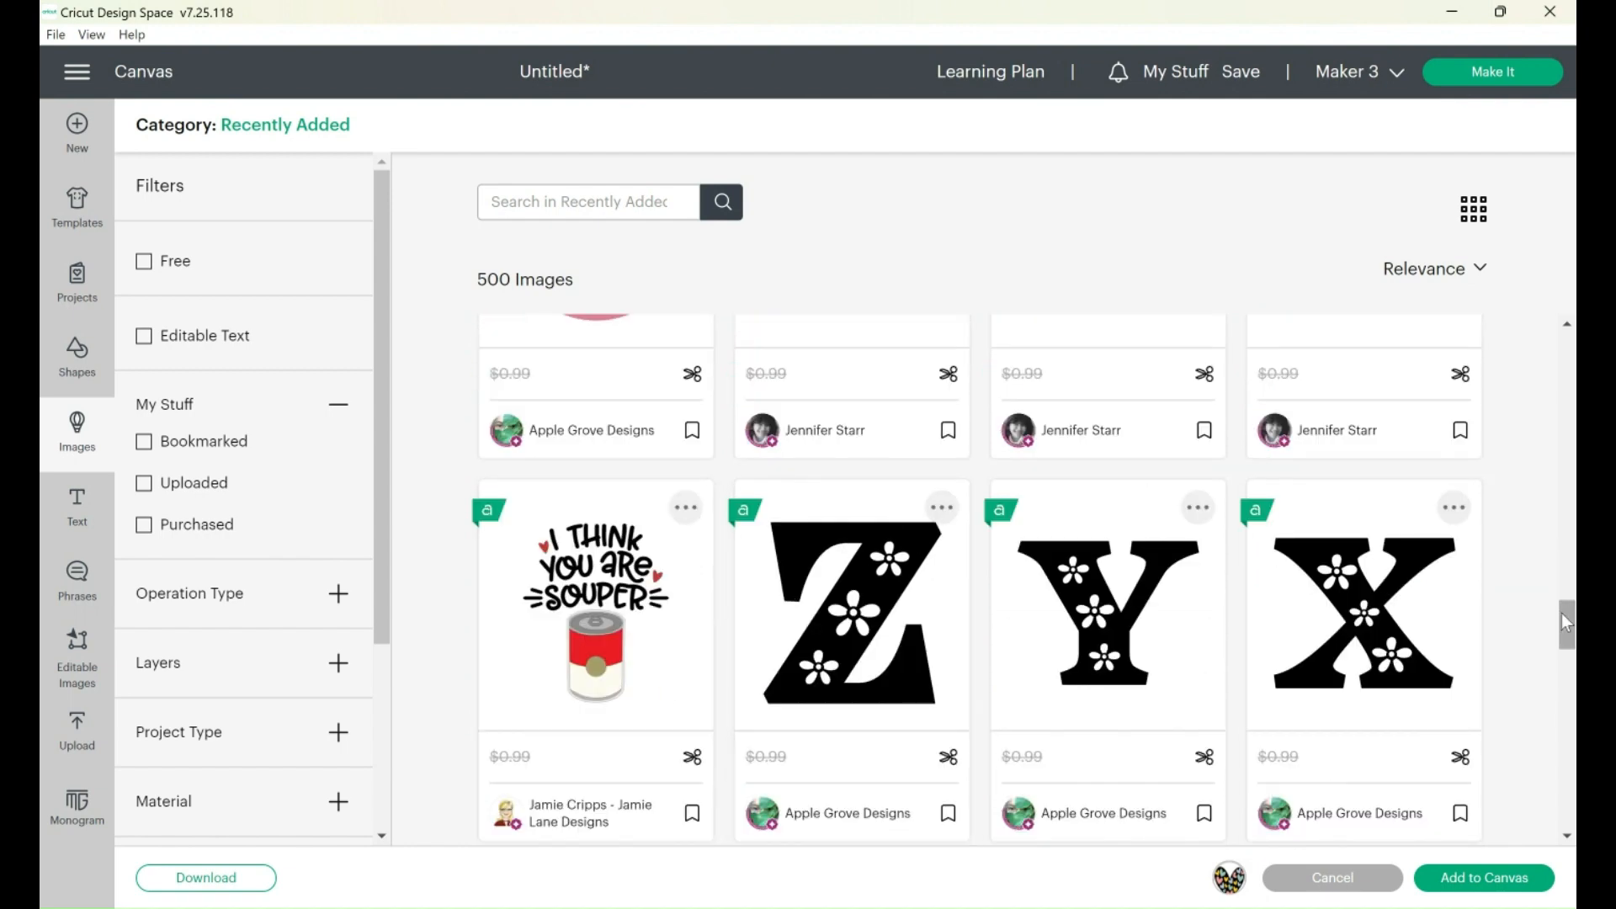
{"action": "left_click_drag", "start_coordinate": [1562, 623], "coordinate": [1562, 661]}
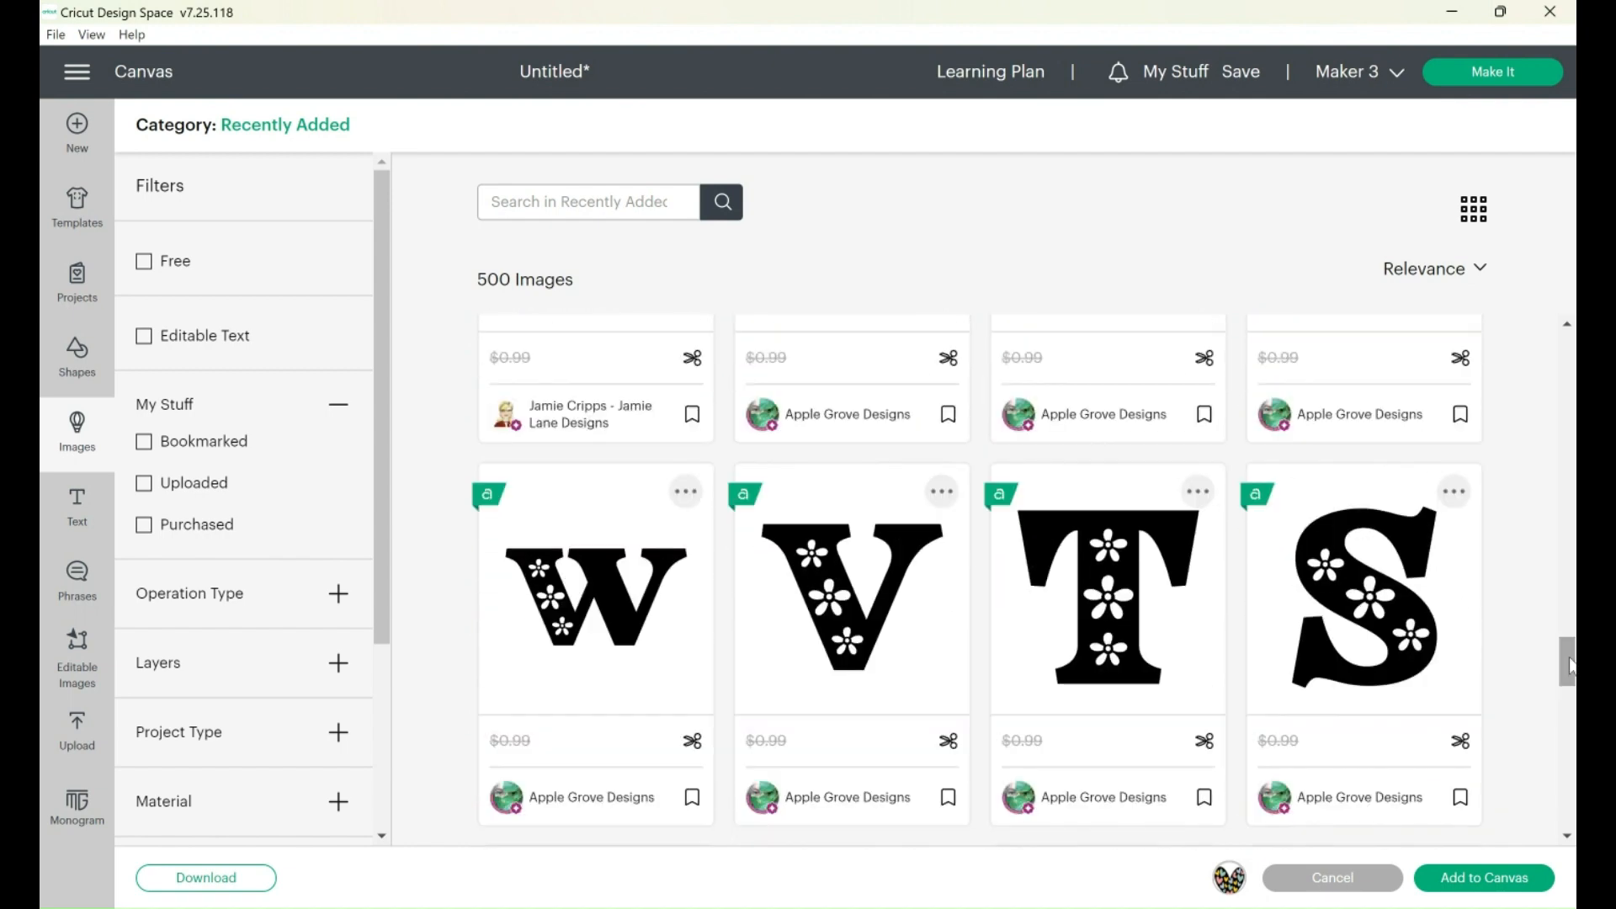
{"action": "left_click", "coordinate": [1098, 599]}
{"action": "left_click", "coordinate": [1437, 884]}
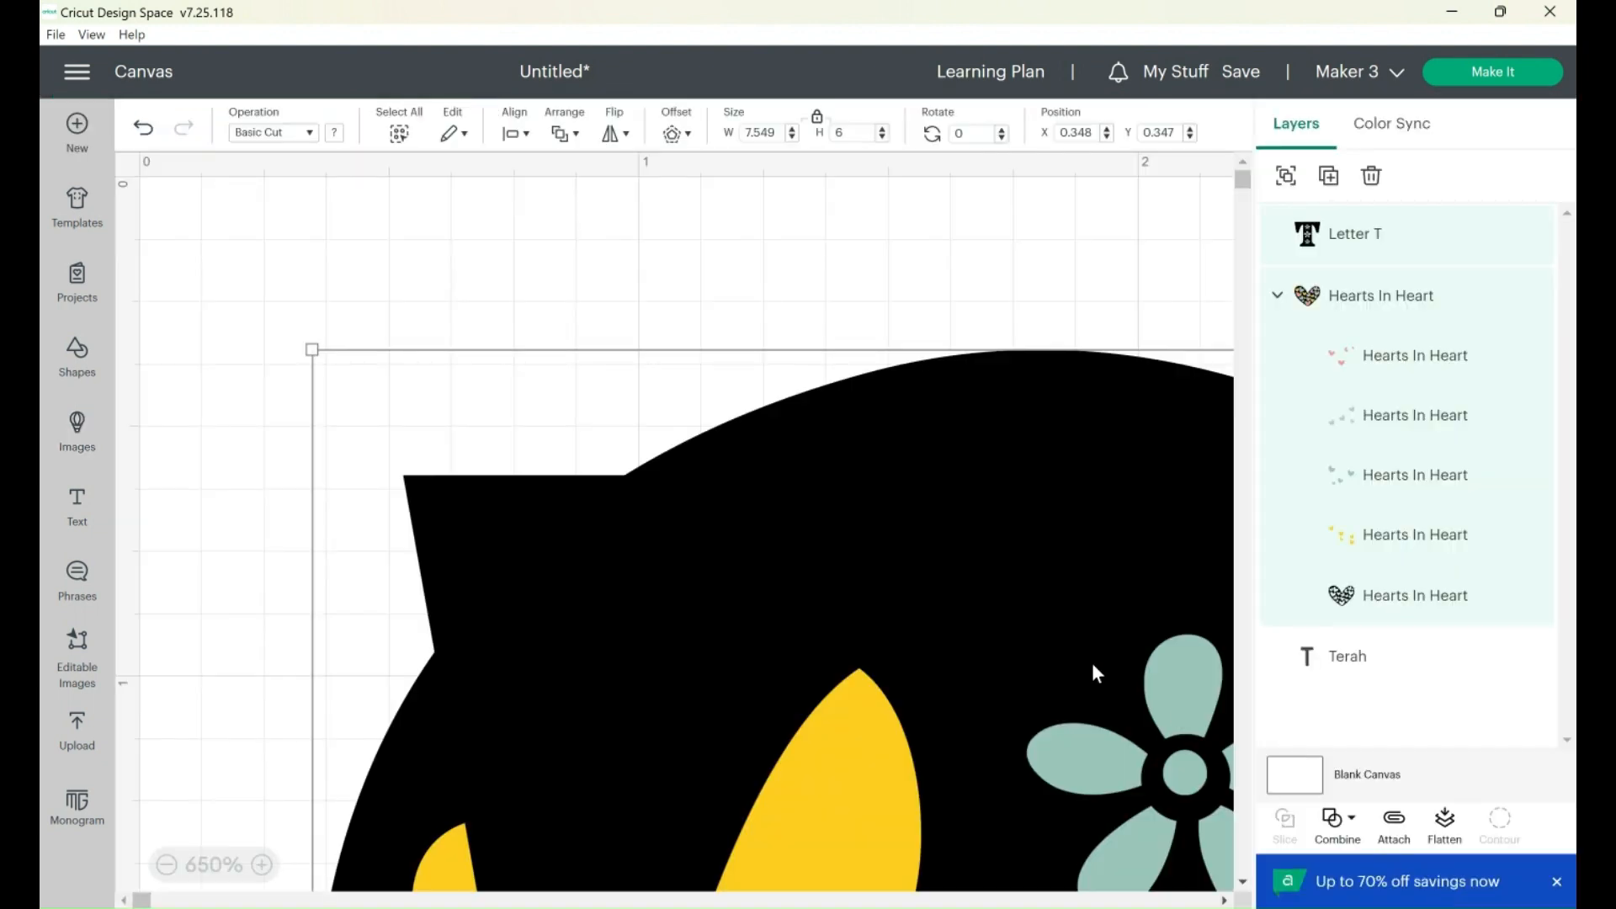
- Move the letter T and the heart together to about X 3.36, Y 0.88 on the canvas
{"action": "left_click_drag", "start_coordinate": [840, 472], "coordinate": [579, 241]}
{"action": "left_click_drag", "start_coordinate": [644, 295], "coordinate": [667, 506]}
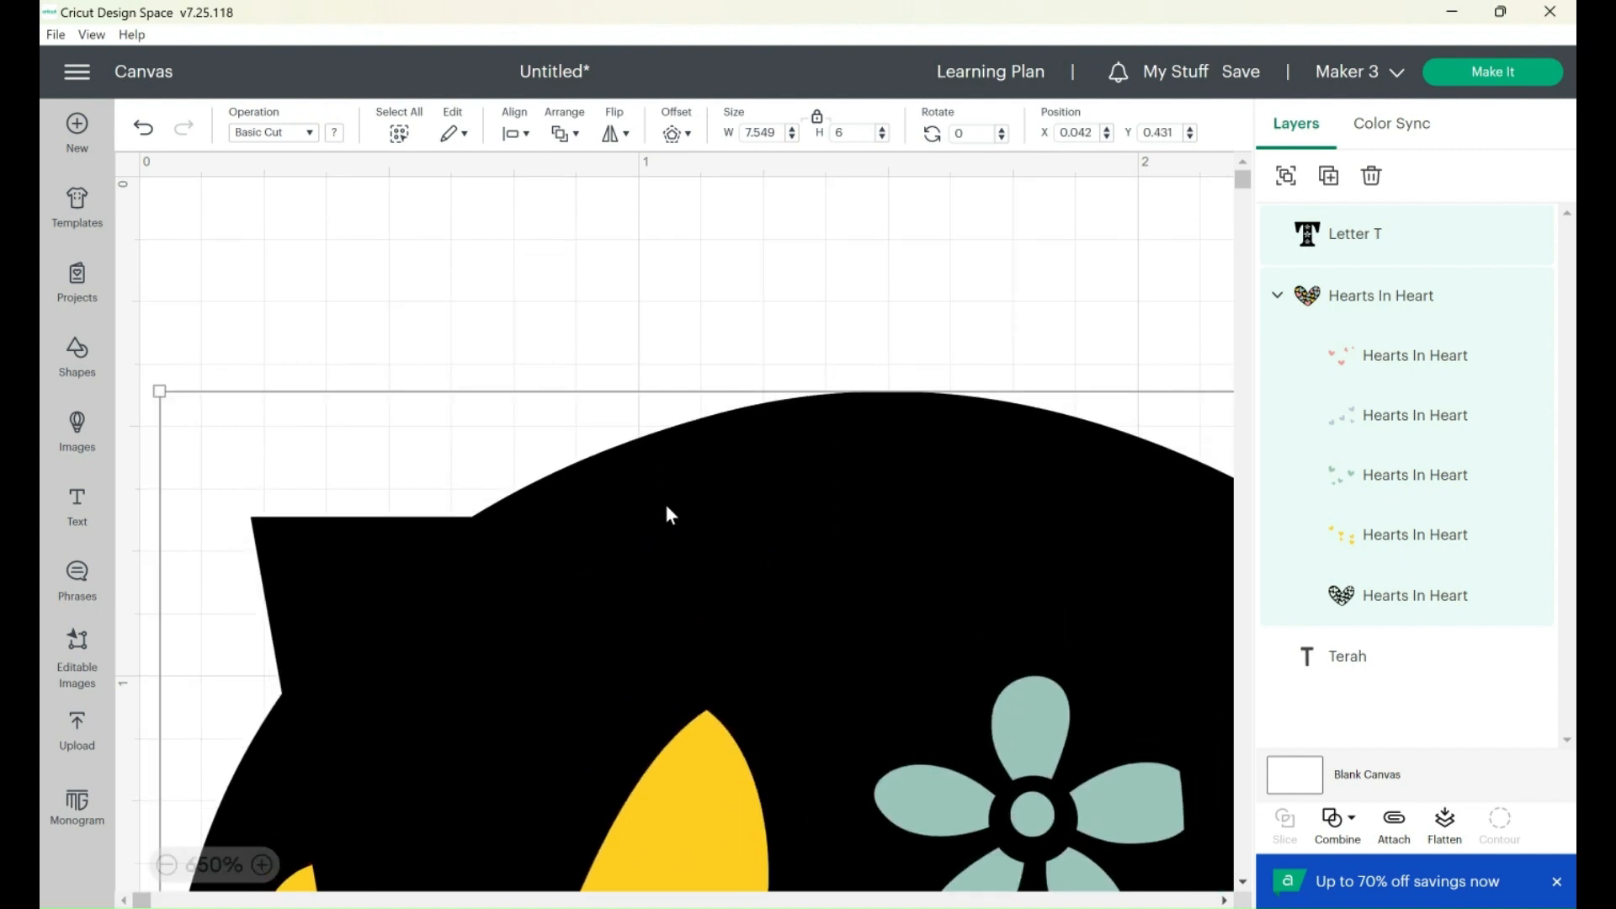
{"action": "left_click", "coordinate": [166, 865]}
{"action": "left_click", "coordinate": [166, 865]}
{"action": "left_click", "coordinate": [167, 865]}
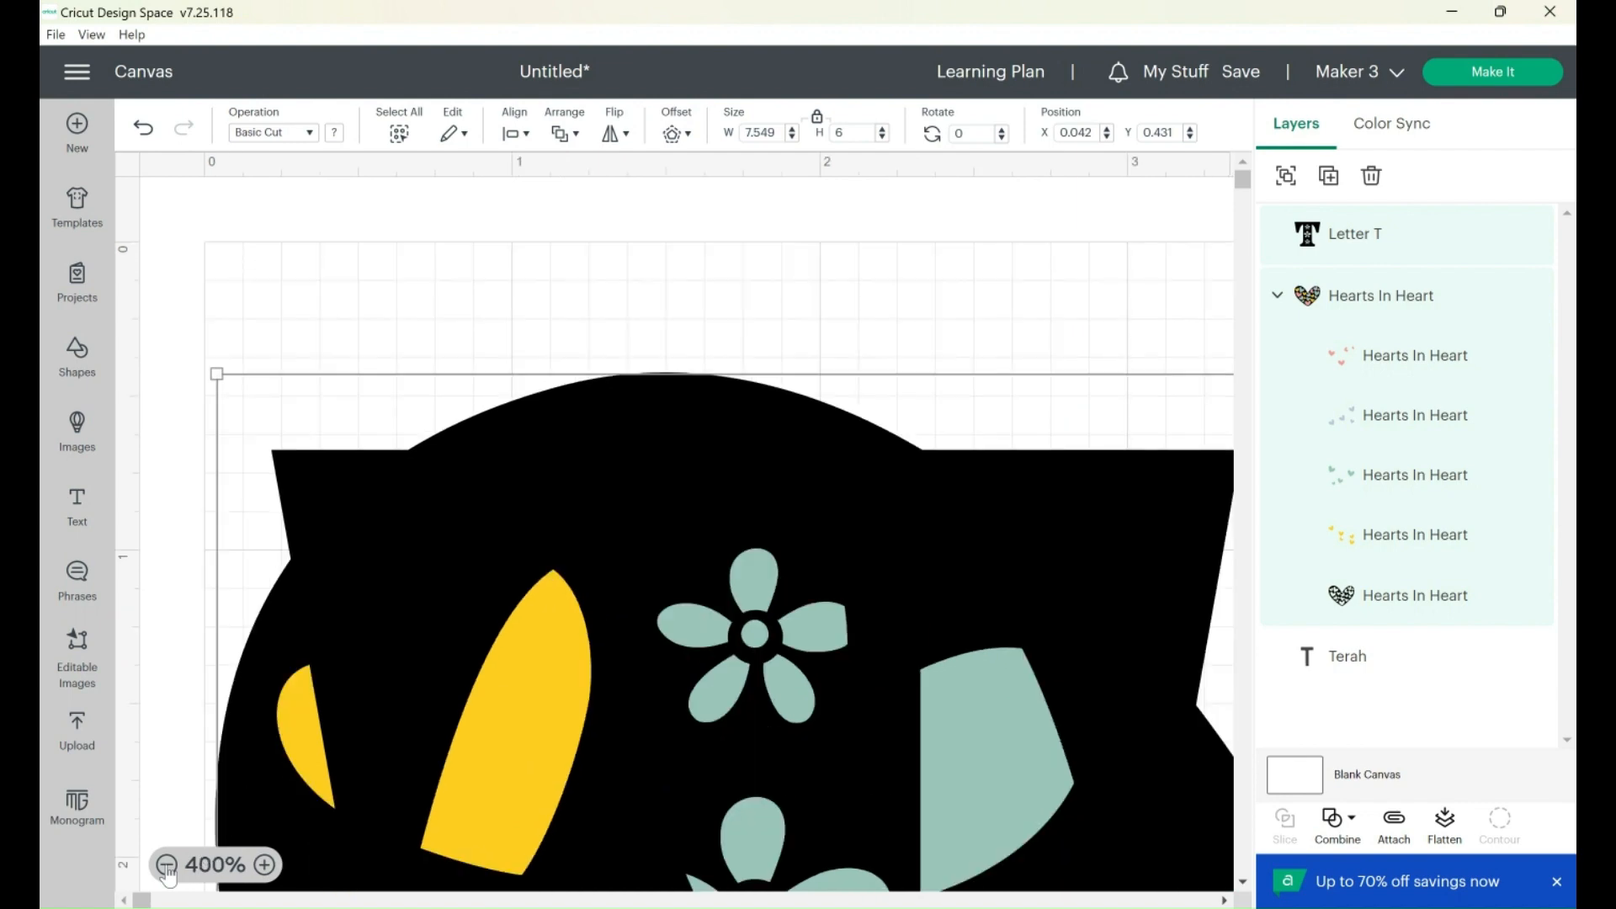
{"action": "left_click", "coordinate": [167, 865]}
{"action": "left_click", "coordinate": [166, 865]}
{"action": "left_click", "coordinate": [167, 865]}
{"action": "left_click", "coordinate": [167, 865]}
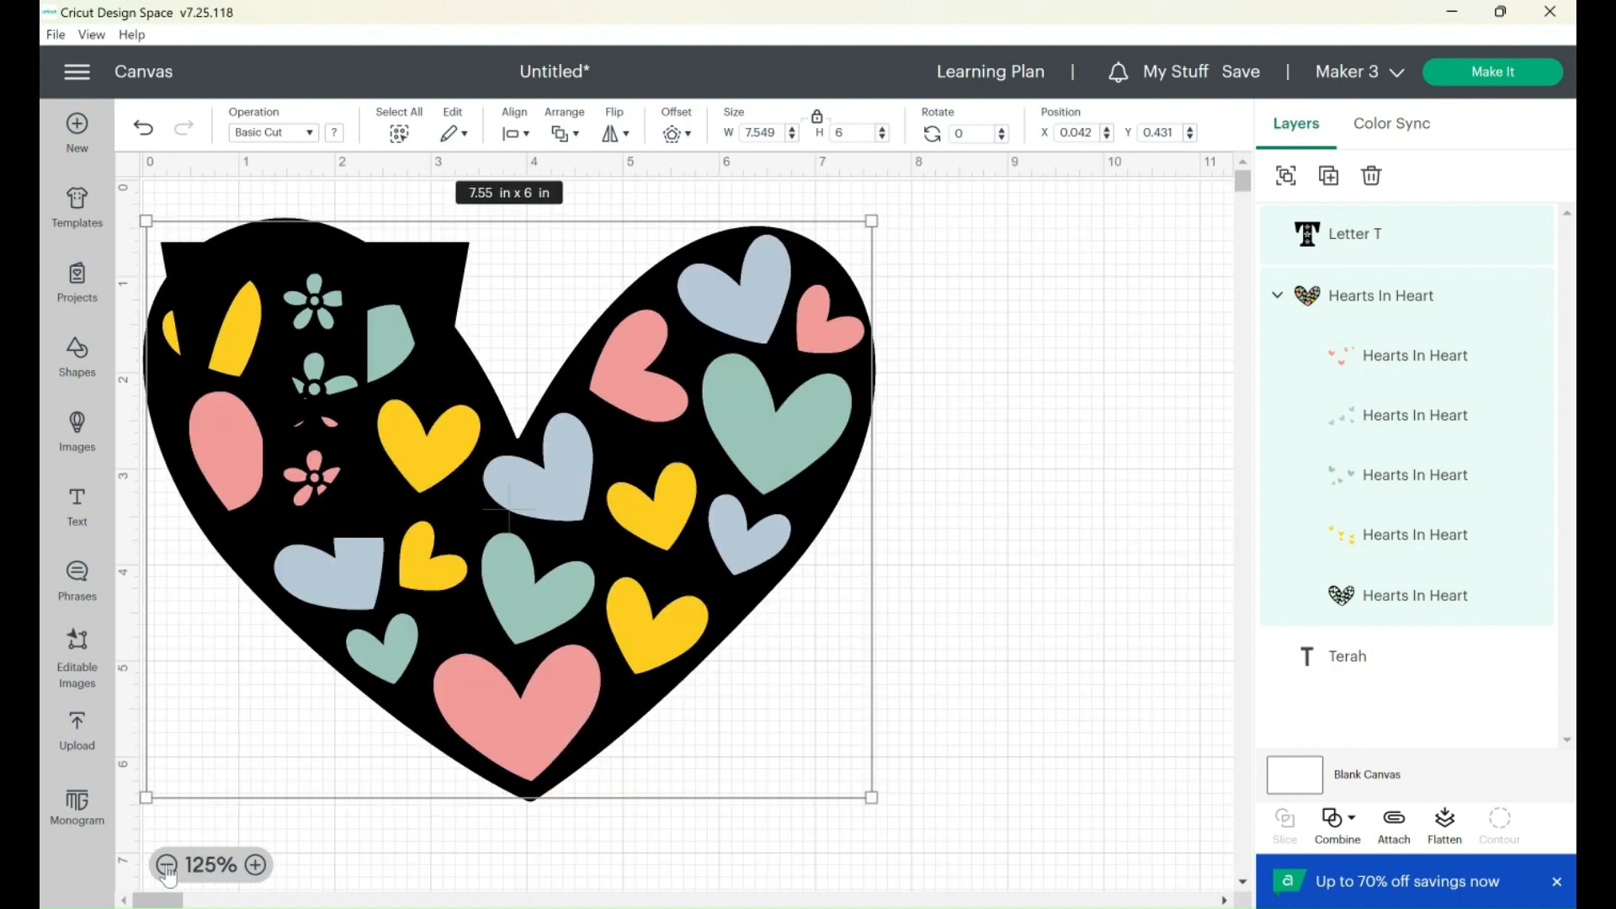
{"action": "left_click", "coordinate": [167, 865]}
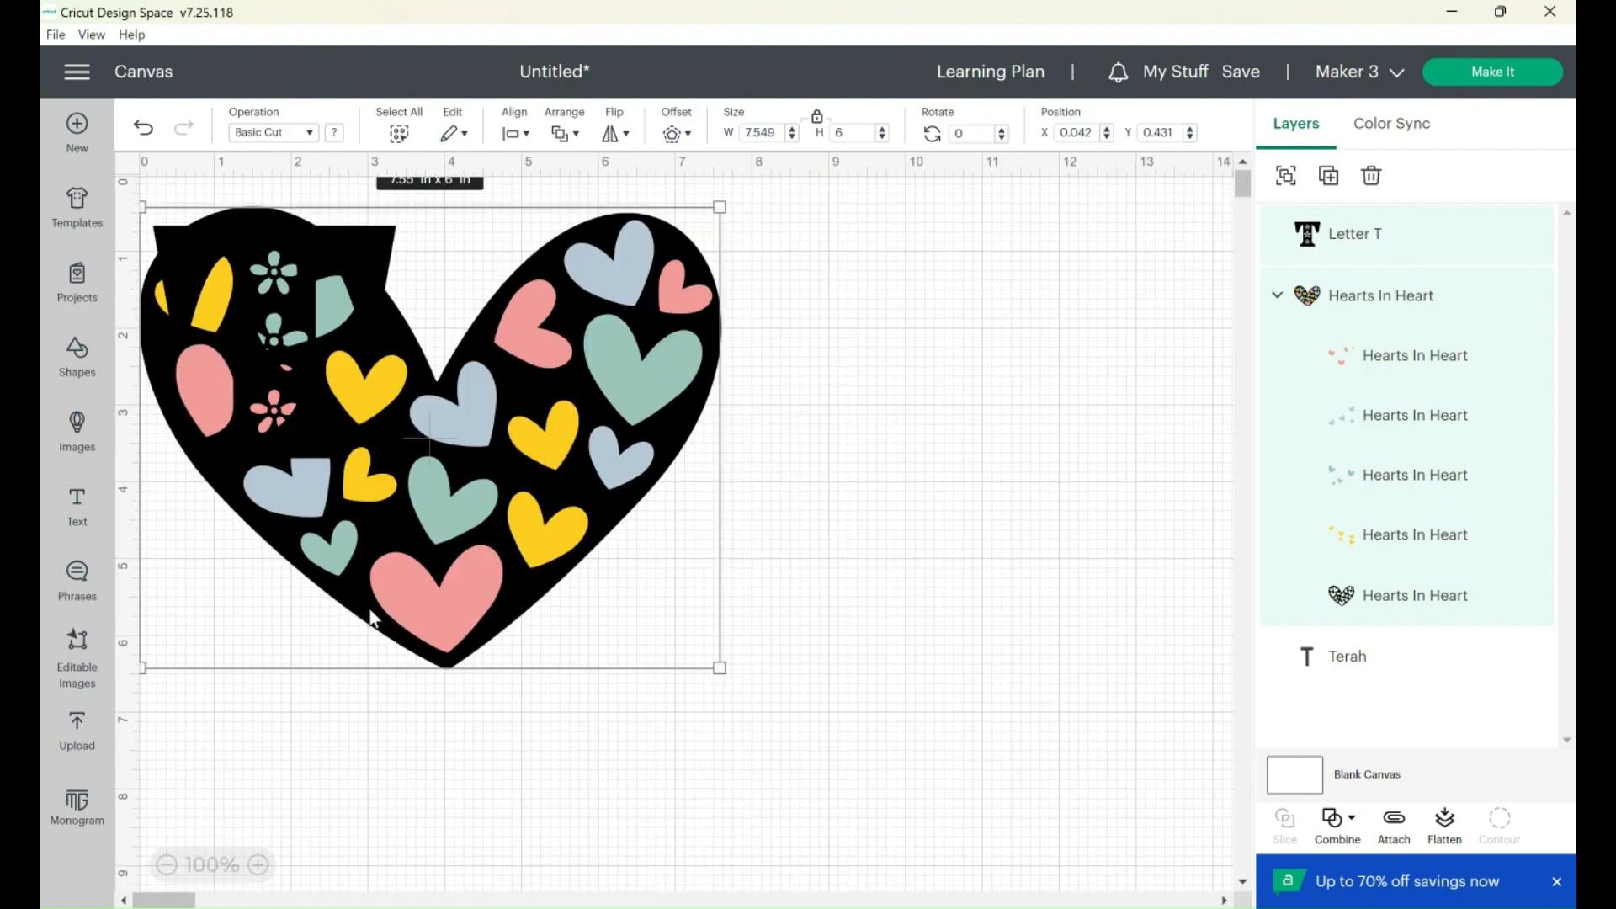
{"action": "left_click_drag", "start_coordinate": [436, 527], "coordinate": [687, 548]}
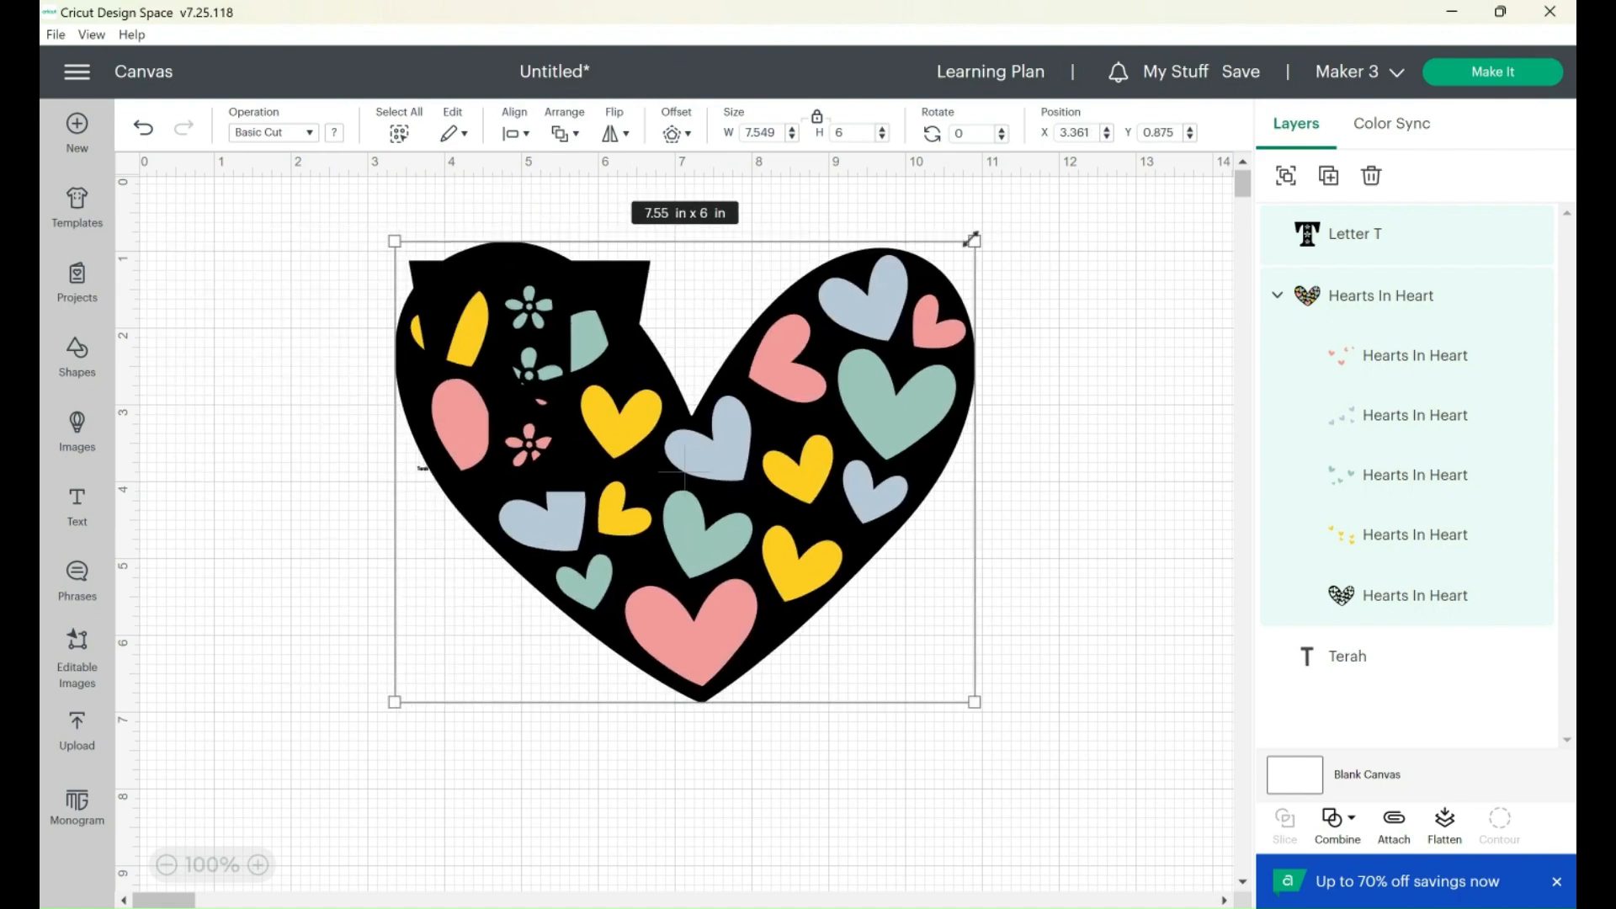
- Separate the heart from the letter T, scale it to about 3.76 × 2.99 in and place it at about X 8.04, Y 1.81
{"action": "left_click_drag", "start_coordinate": [904, 377], "coordinate": [1166, 391]}
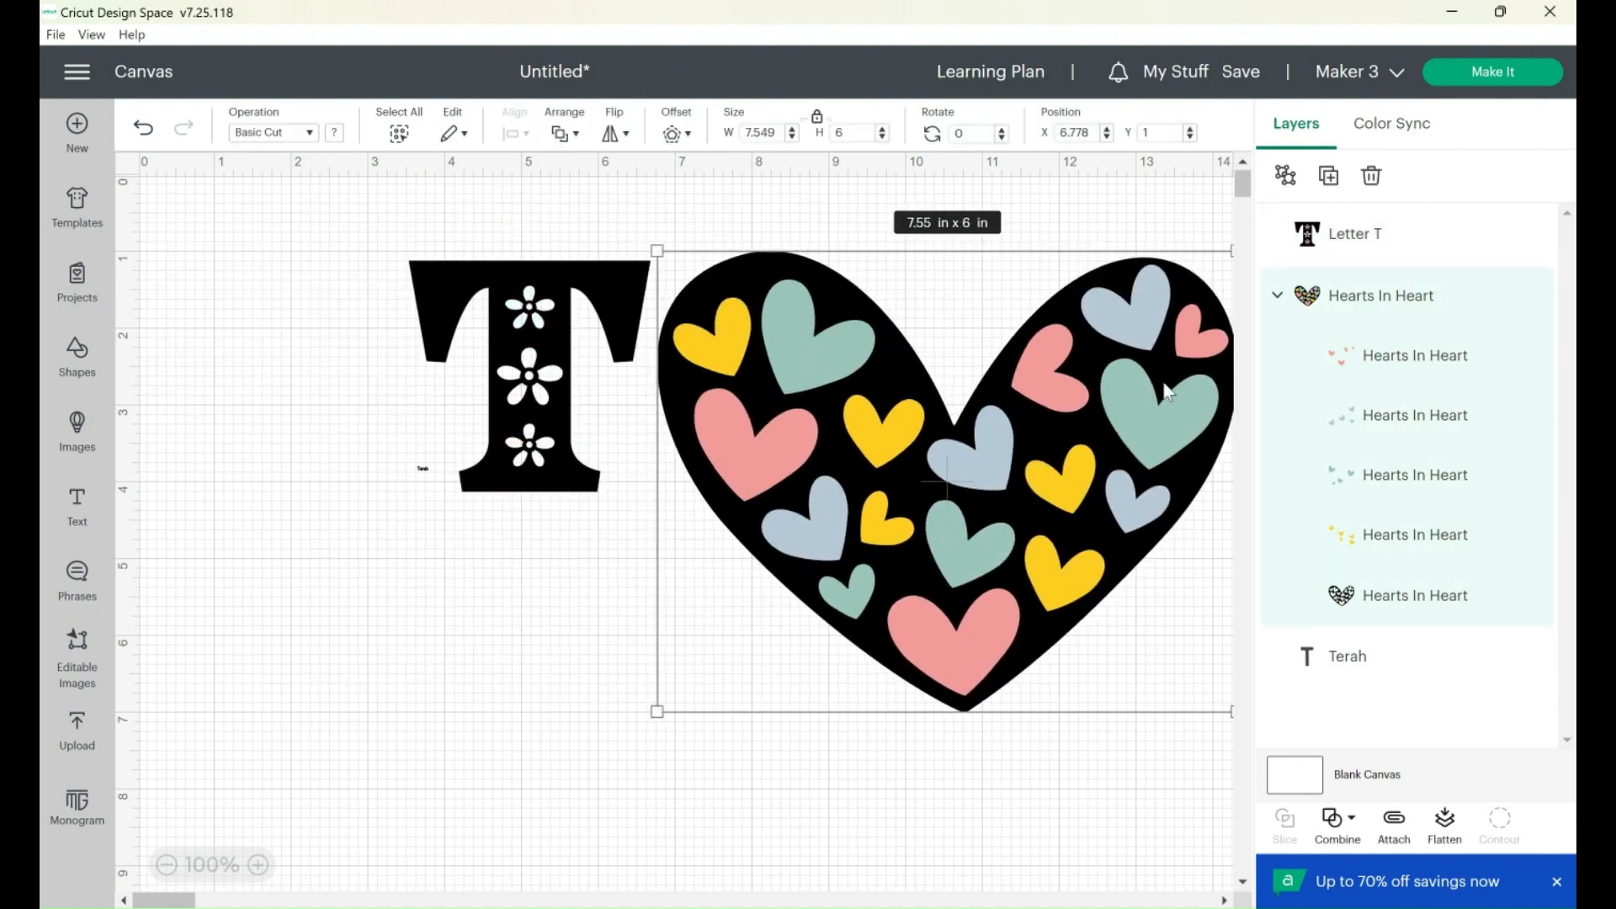
{"action": "left_click_drag", "start_coordinate": [1199, 318], "coordinate": [1081, 394]}
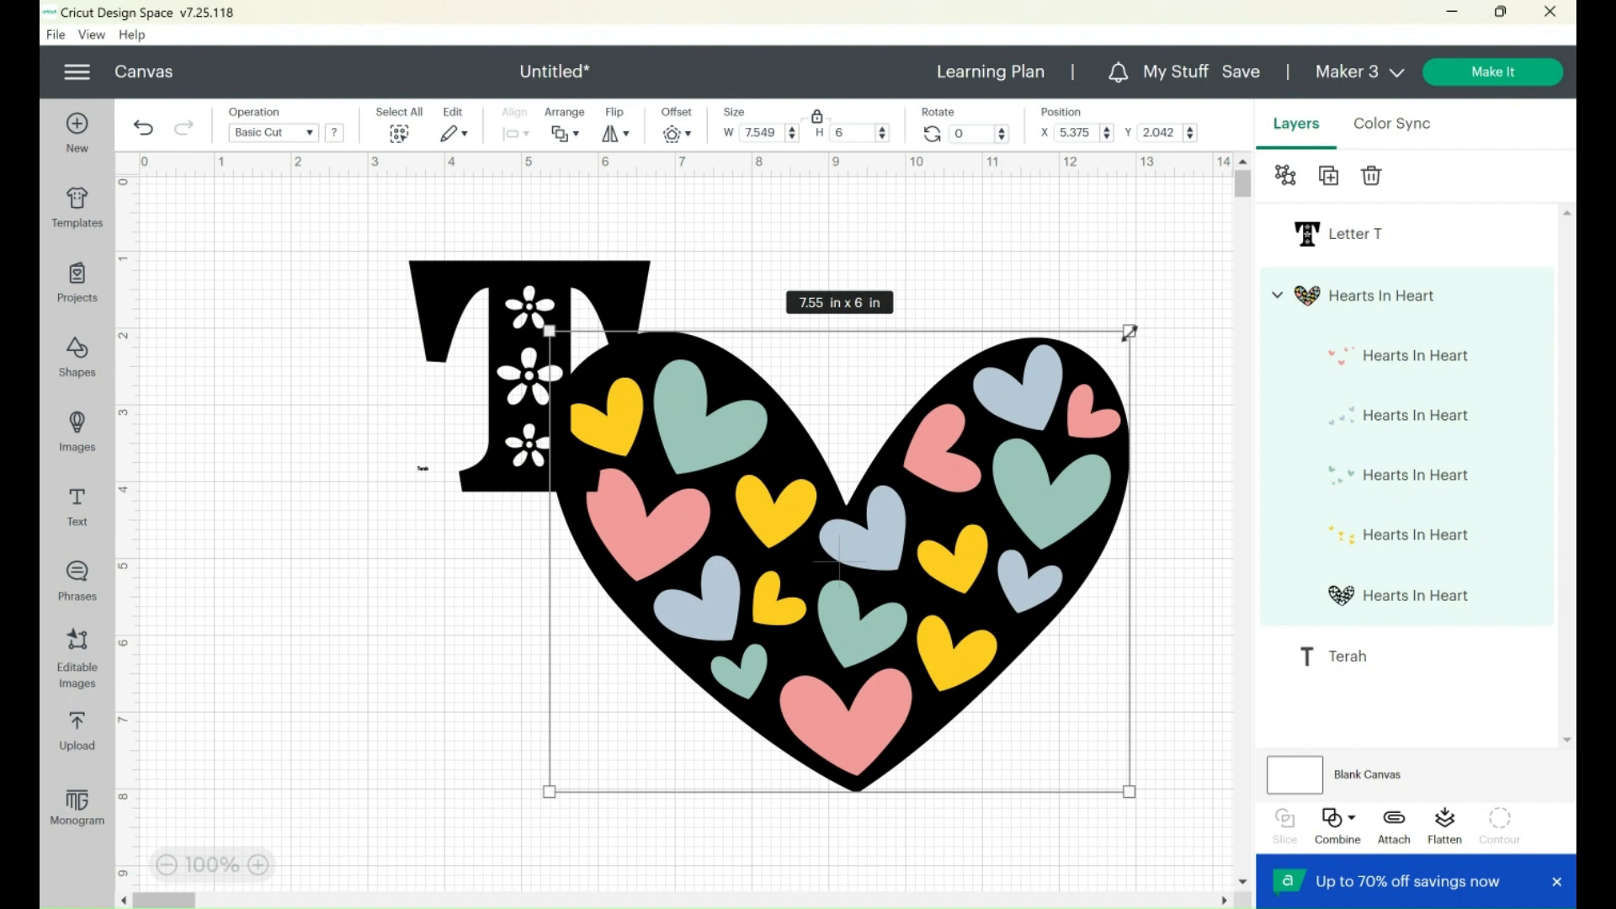
{"action": "left_click_drag", "start_coordinate": [1127, 347], "coordinate": [1038, 382]}
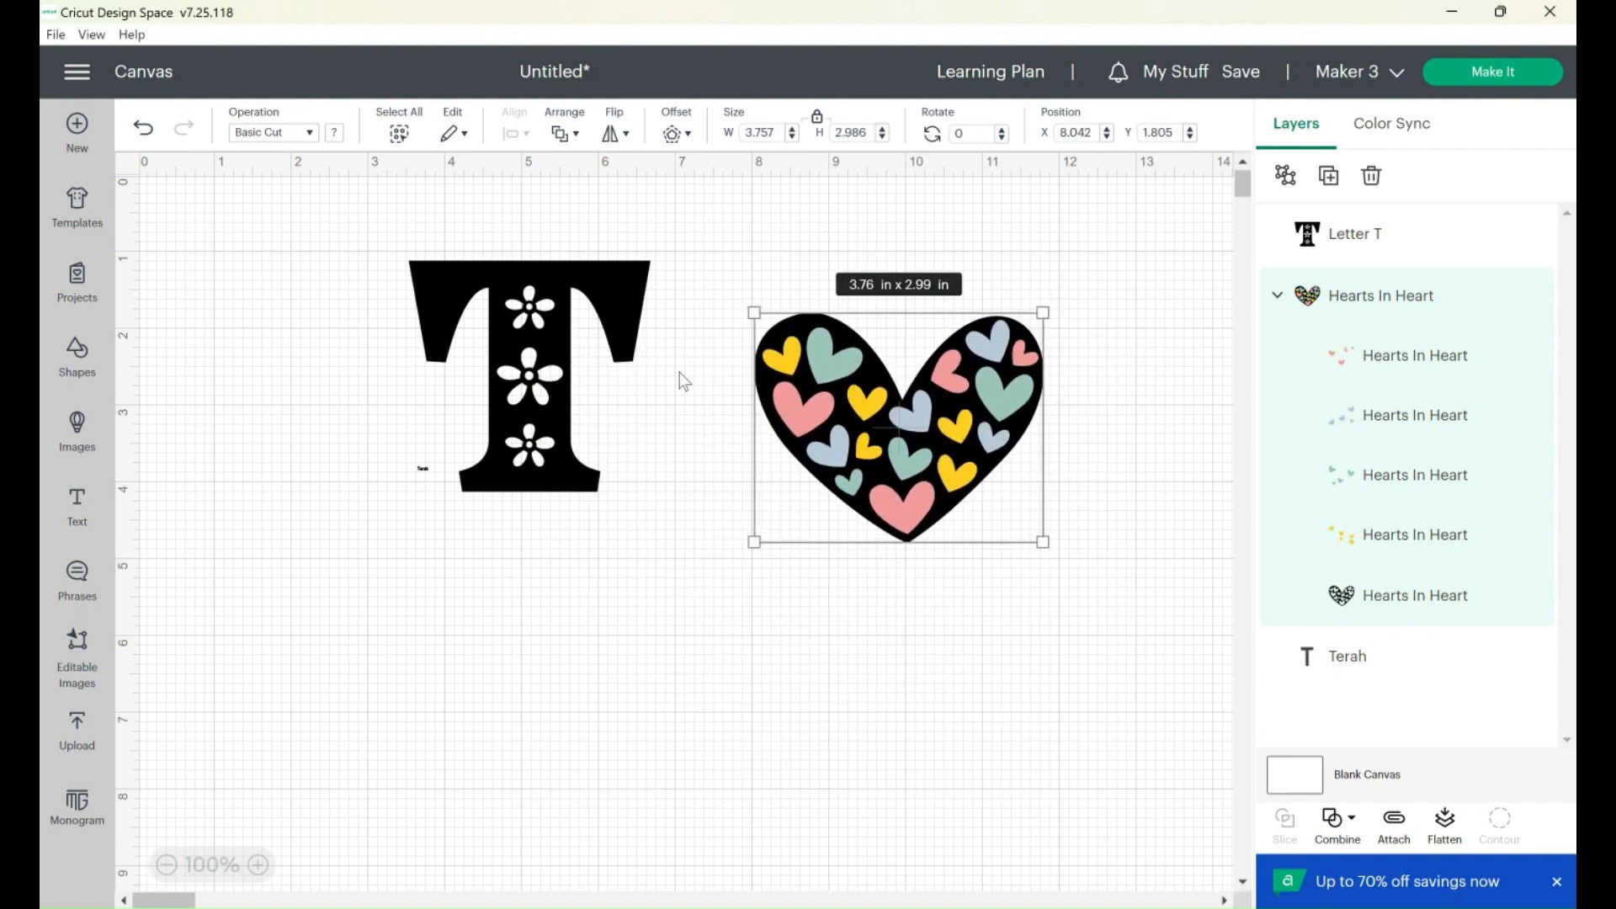
- Move the letter T to about X 4.10, Y 2.06 and shrink it by its handle to about 0.46 × 0.44 in
{"action": "left_click_drag", "start_coordinate": [500, 325], "coordinate": [542, 395]}
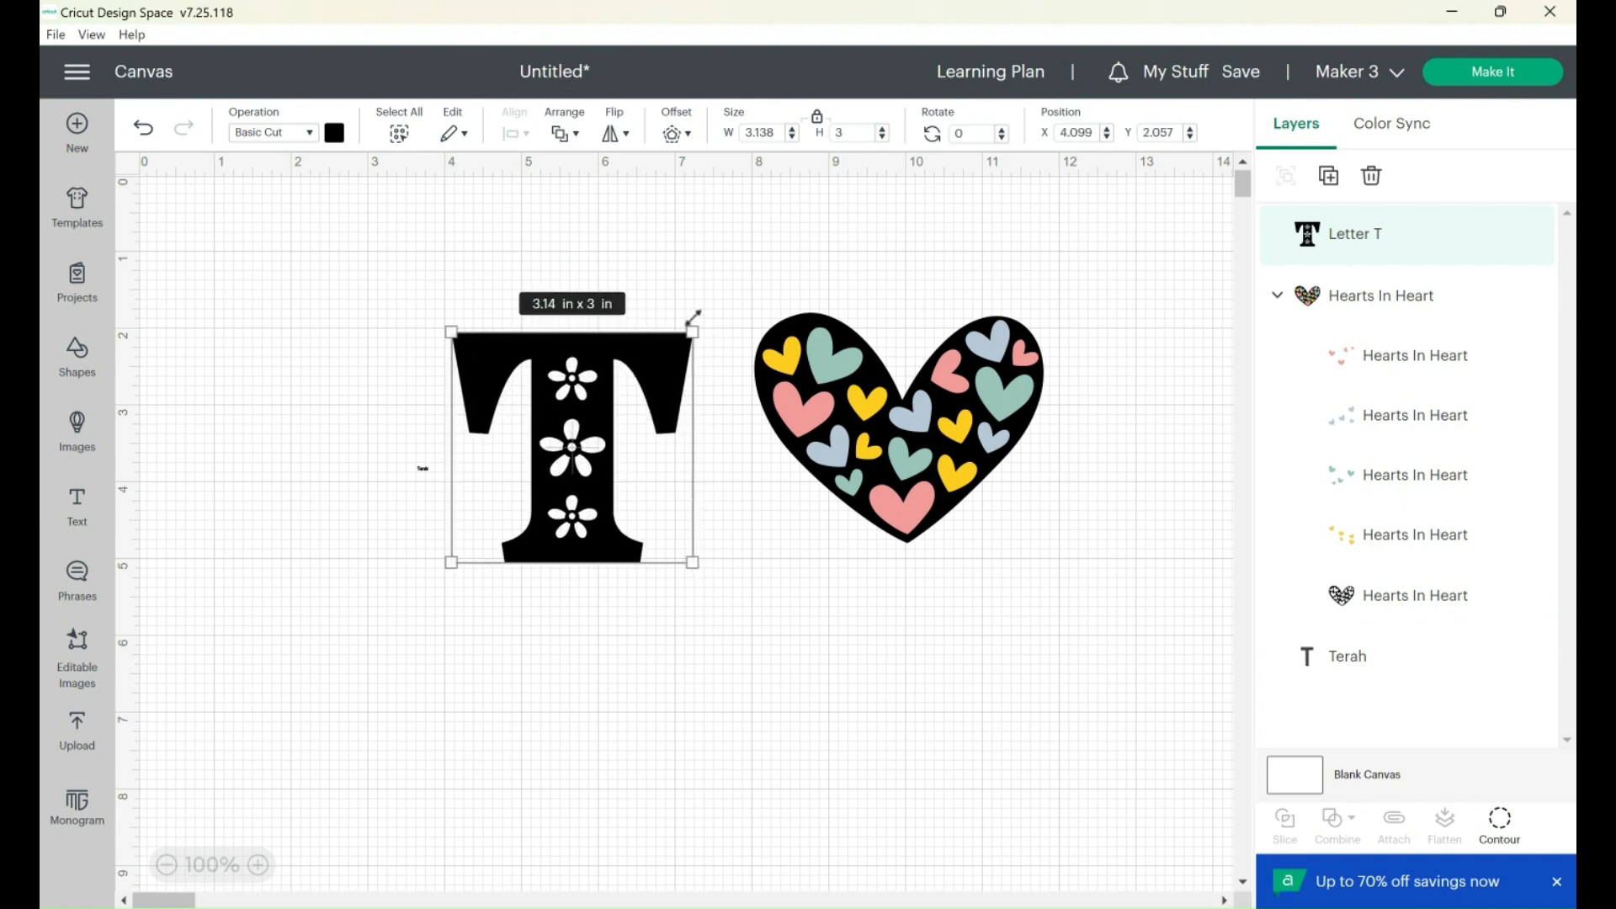
{"action": "left_click_drag", "start_coordinate": [695, 327], "coordinate": [487, 528]}
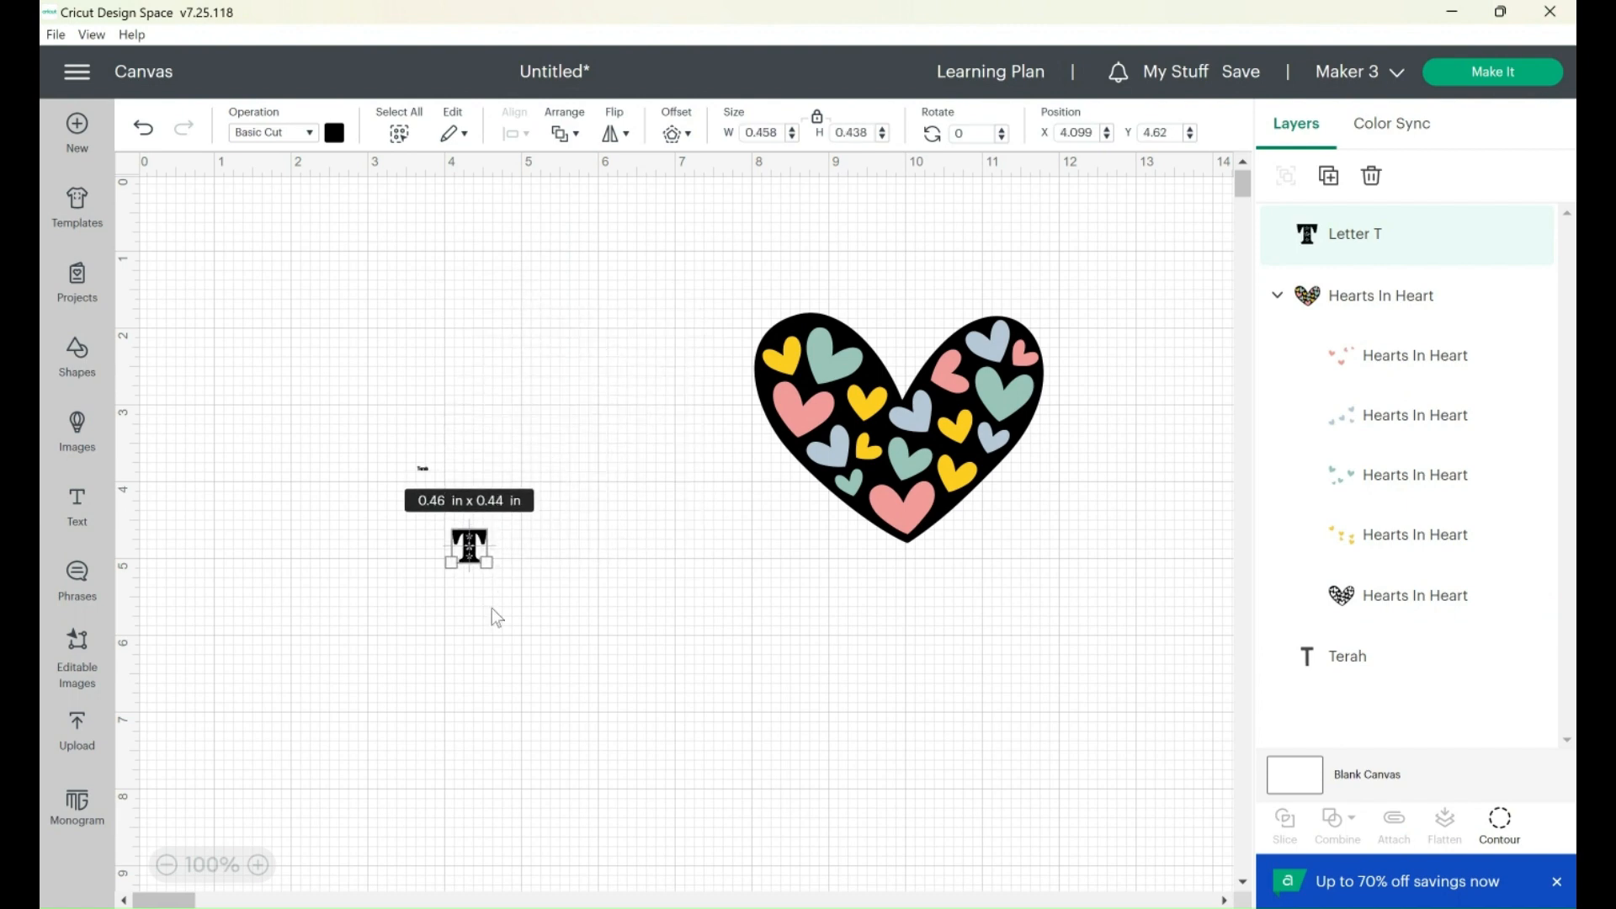
{"action": "left_click", "coordinate": [488, 530]}
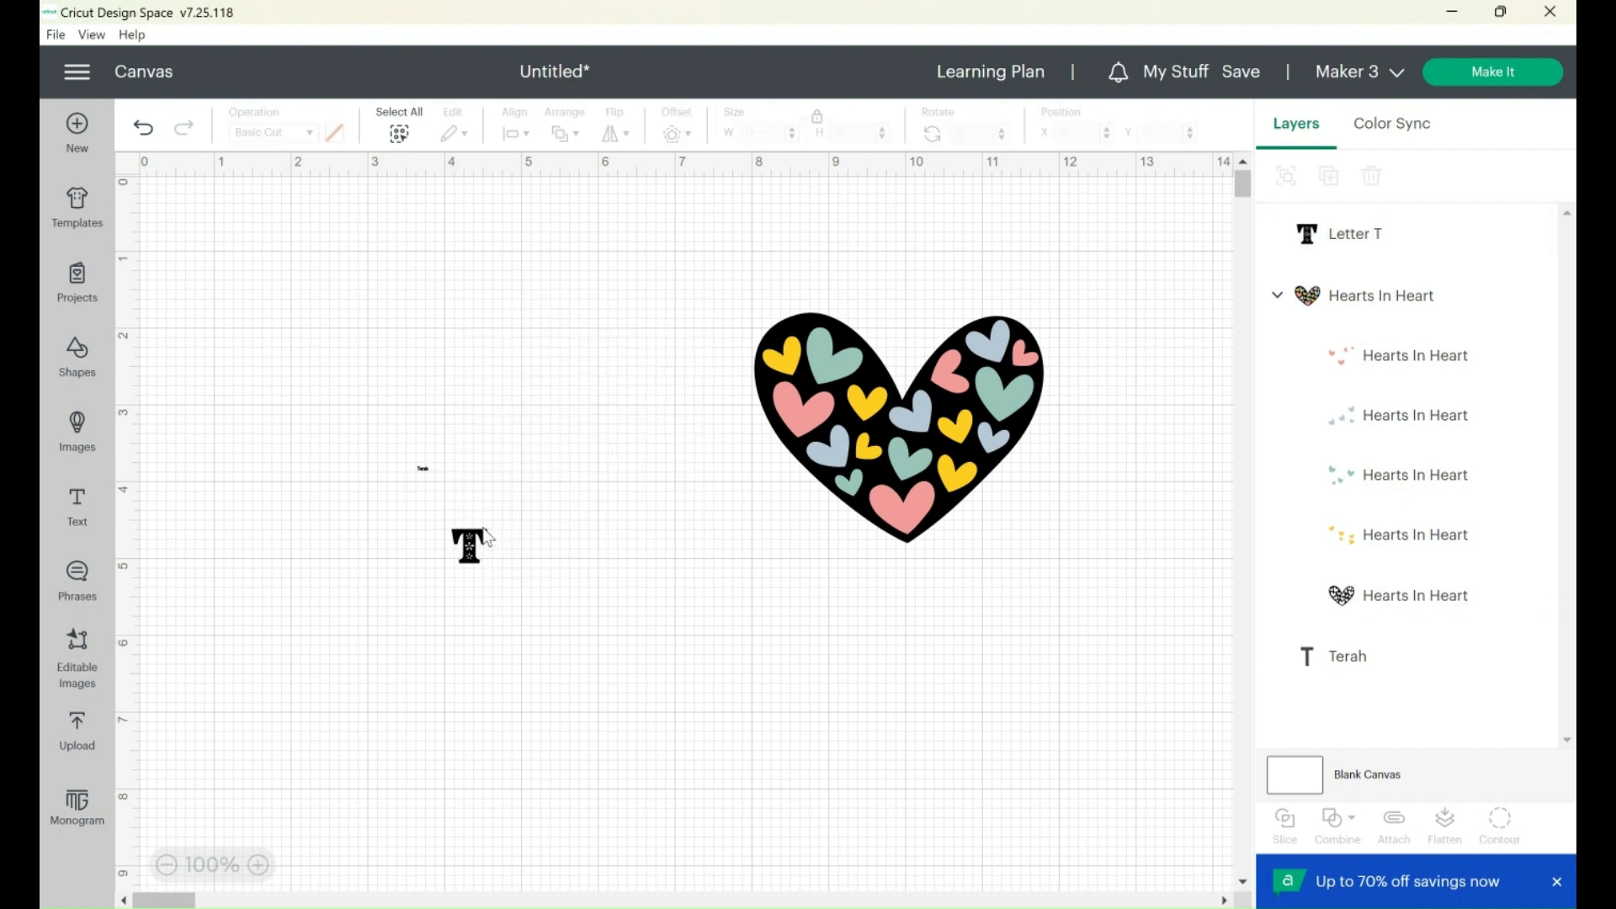
- Shrink the letter T to about 0.23 × 0.22 in and move it to about X 5.47, Y 4.18
{"action": "left_click", "coordinate": [469, 553]}
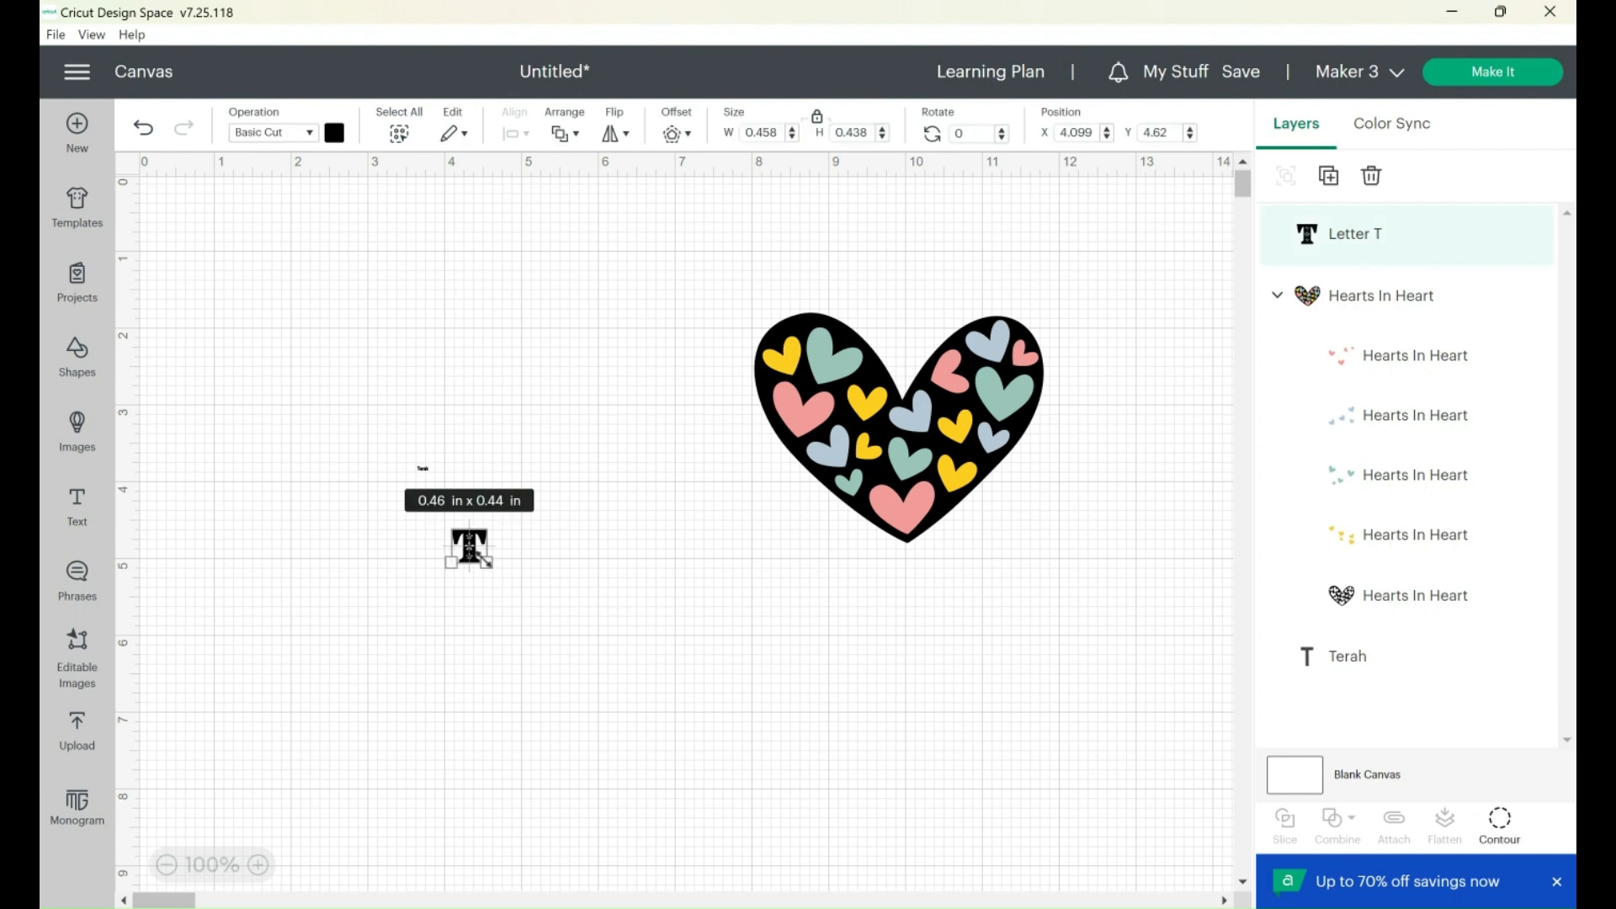
{"action": "left_click_drag", "start_coordinate": [487, 562], "coordinate": [350, 368]}
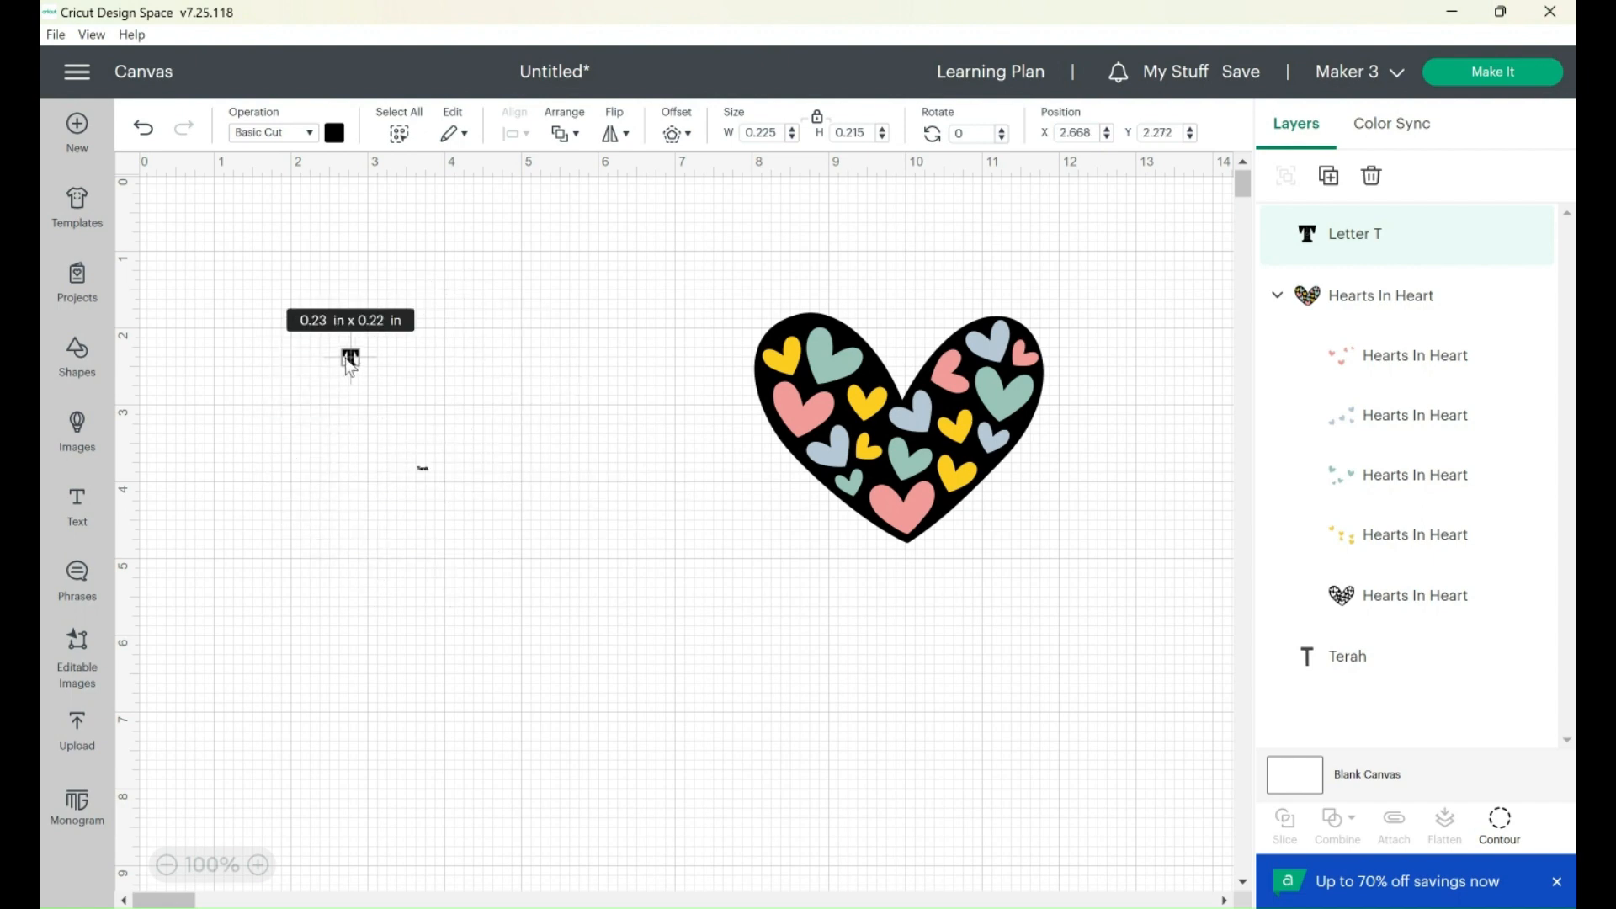
{"action": "left_click_drag", "start_coordinate": [350, 363], "coordinate": [431, 410]}
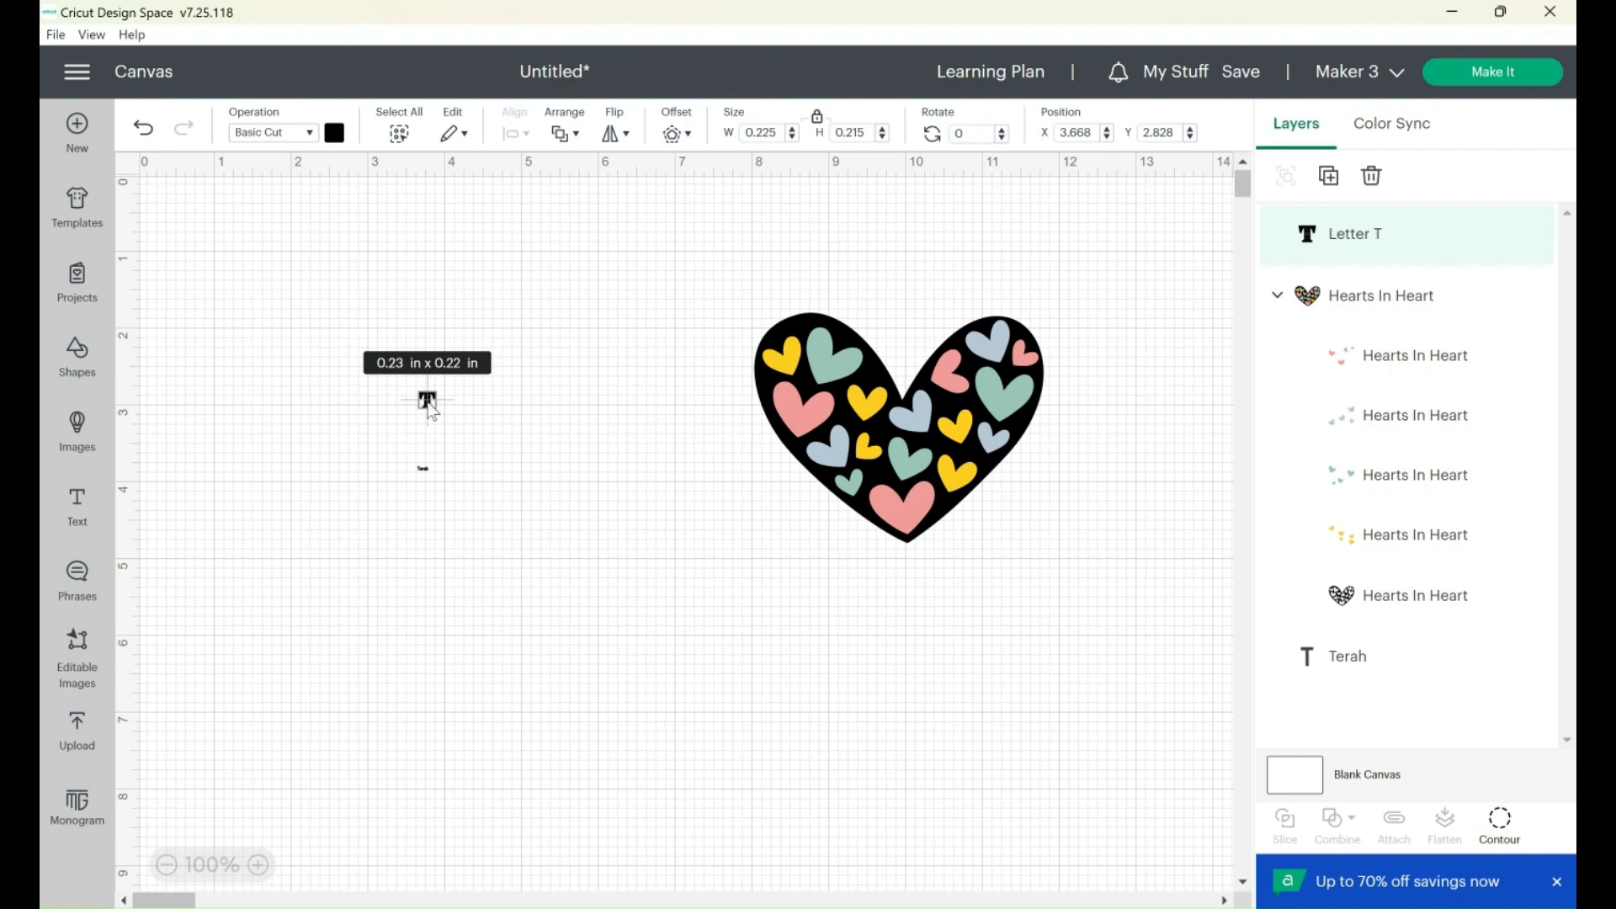
{"action": "left_click_drag", "start_coordinate": [430, 408], "coordinate": [548, 457]}
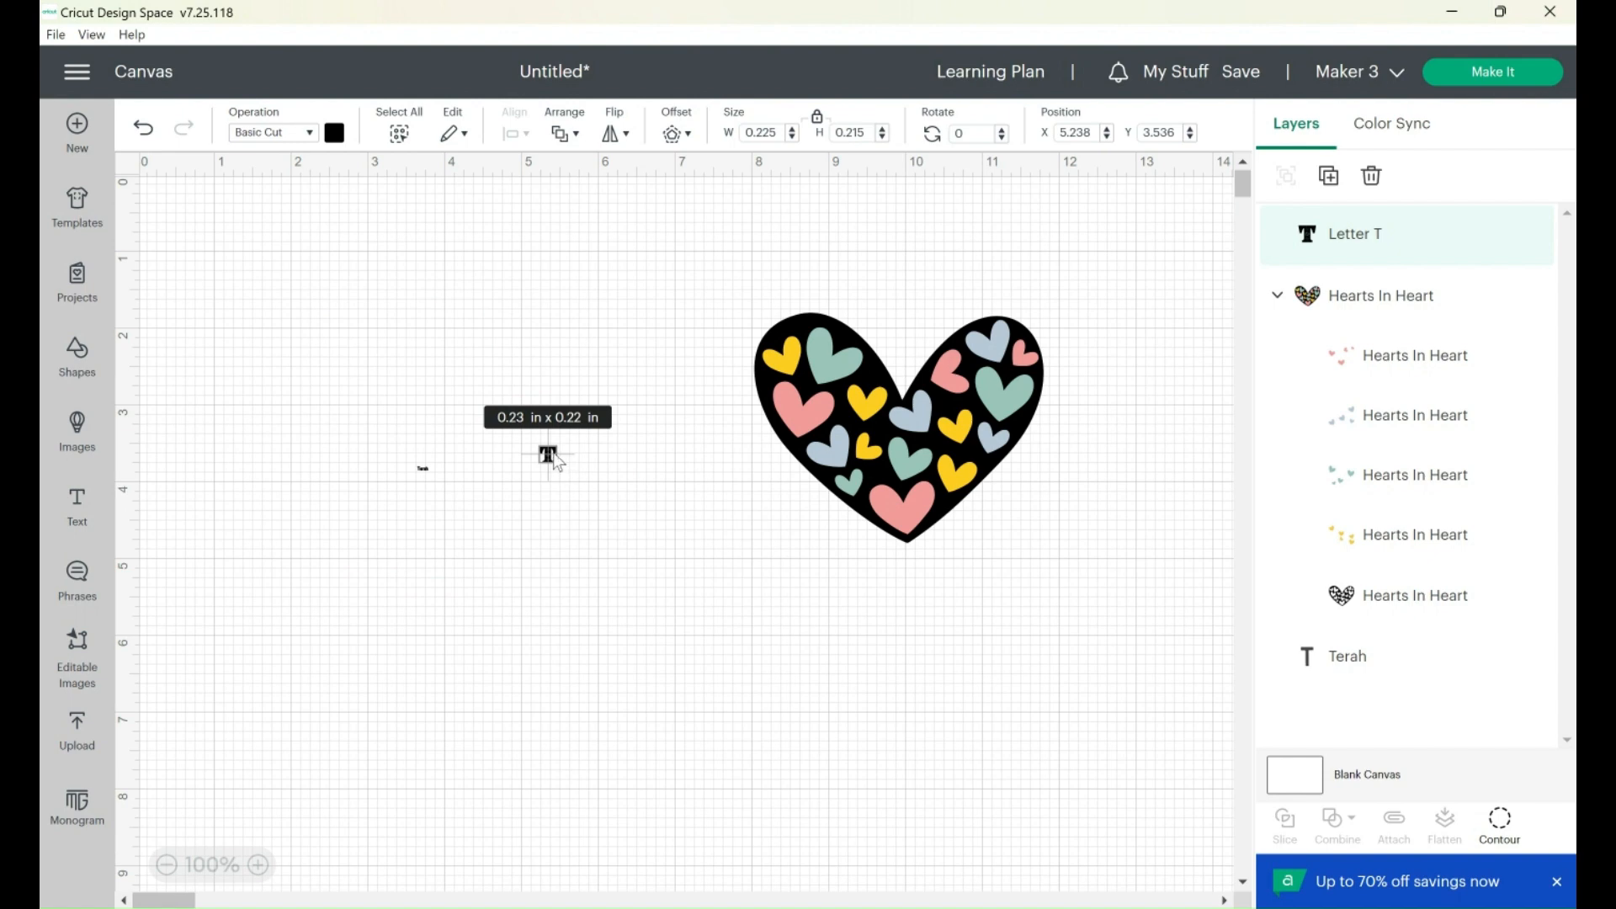
{"action": "left_click_drag", "start_coordinate": [549, 458], "coordinate": [565, 507]}
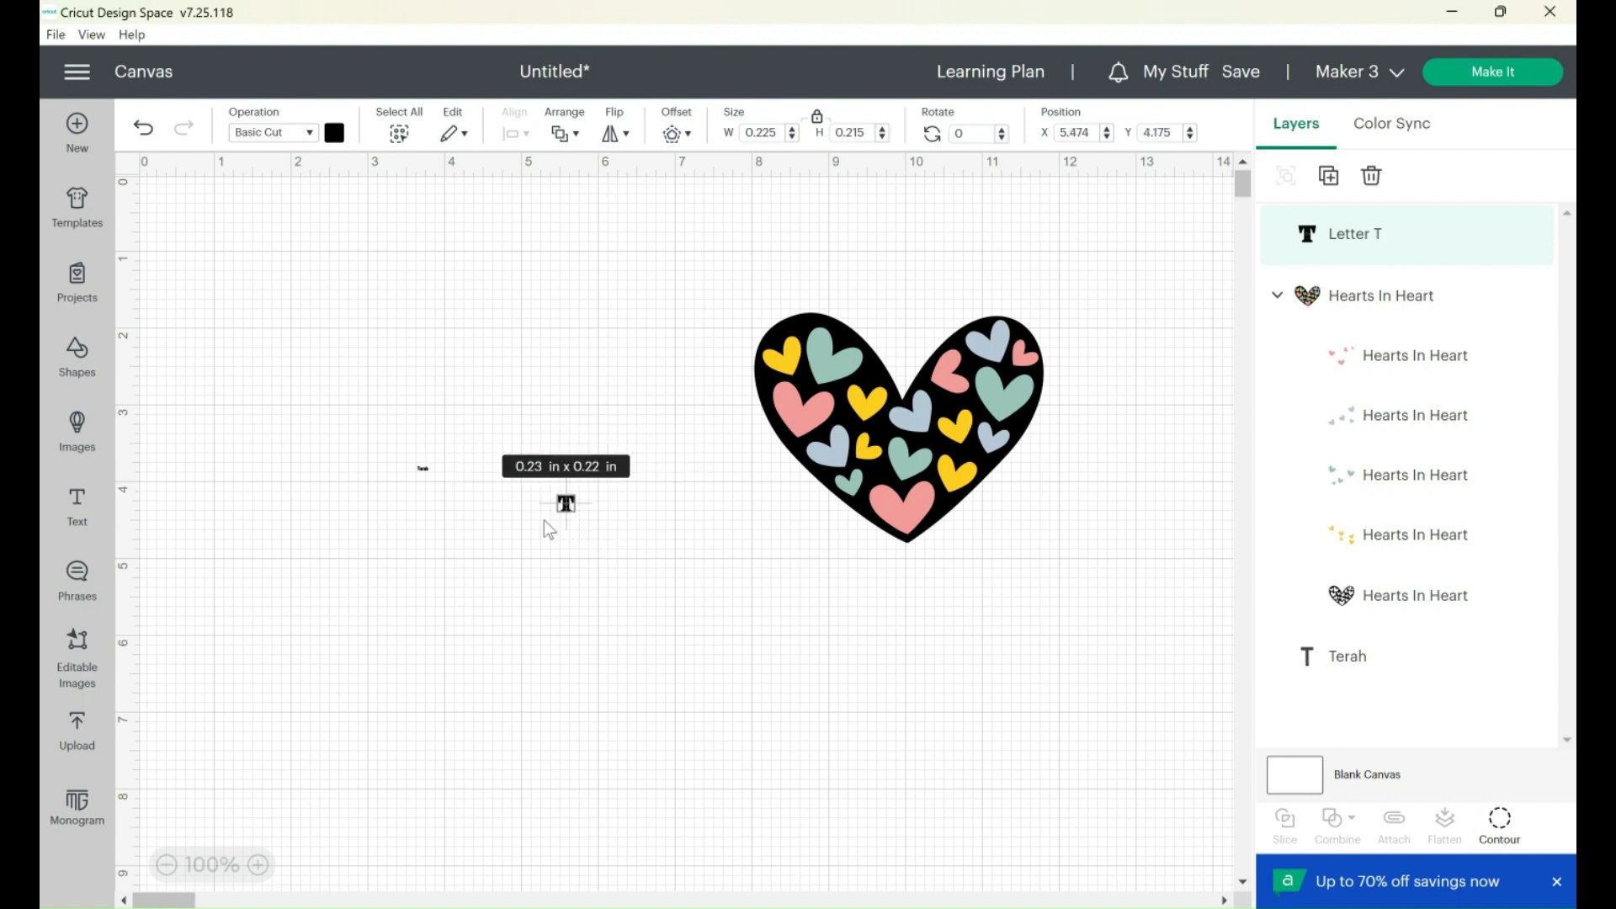
- Enlarge the tiny letter T to about 1.29 × 1.24 in and scale it back down to about 0.83 × 0.79 in
{"action": "left_click", "coordinate": [260, 866]}
{"action": "left_click", "coordinate": [261, 865]}
{"action": "left_click", "coordinate": [260, 866]}
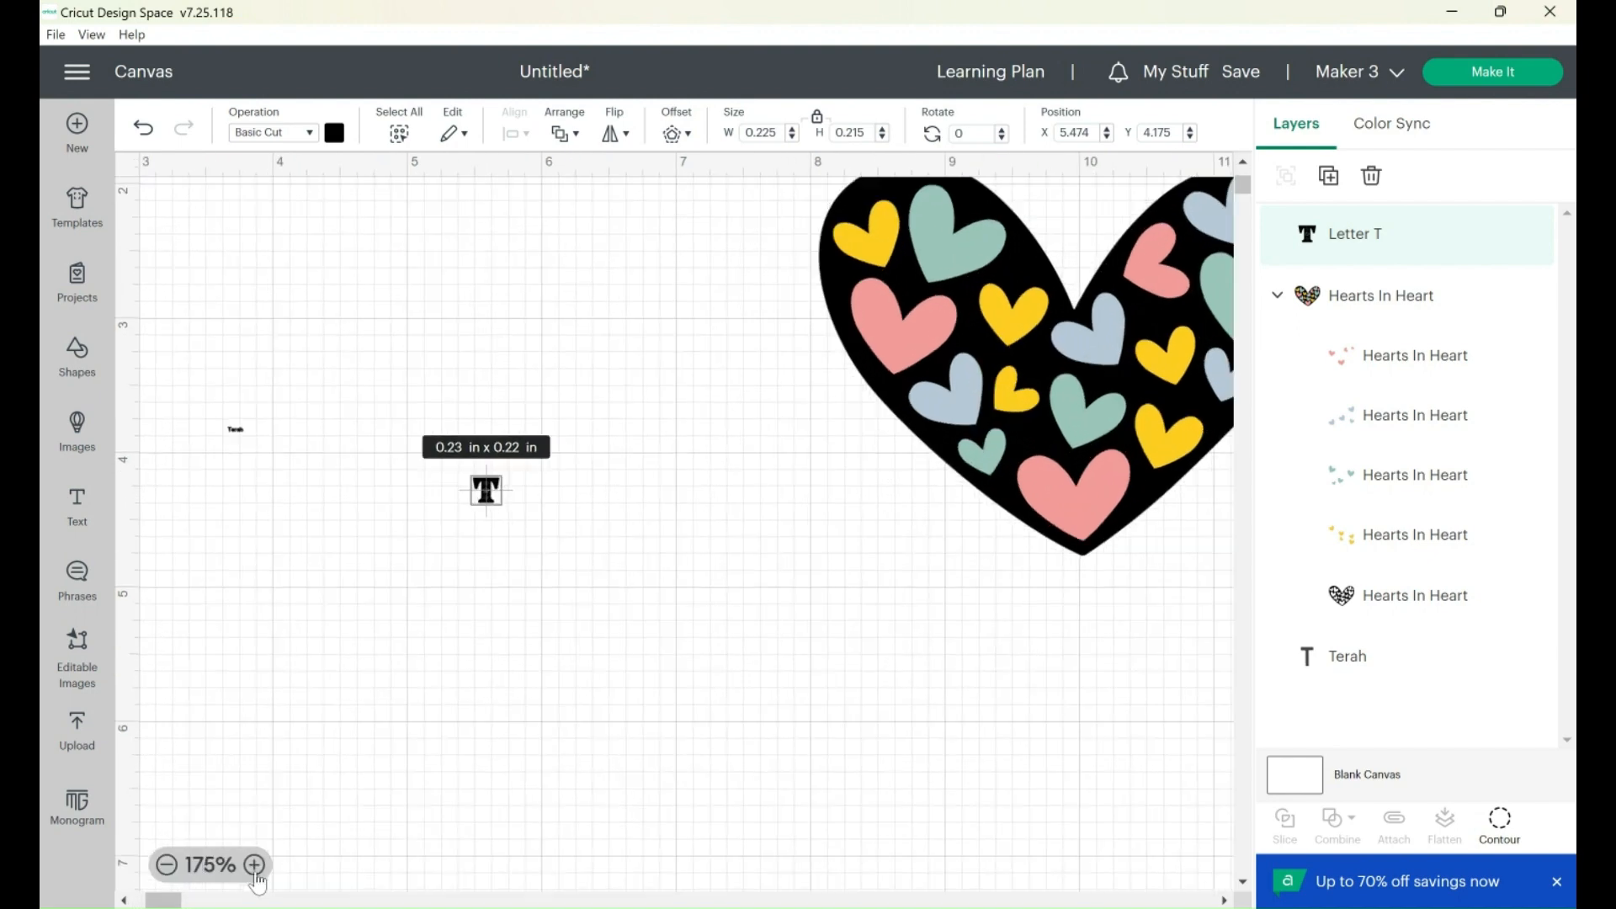
{"action": "left_click", "coordinate": [260, 866]}
{"action": "left_click", "coordinate": [262, 868]}
{"action": "left_click", "coordinate": [262, 868]}
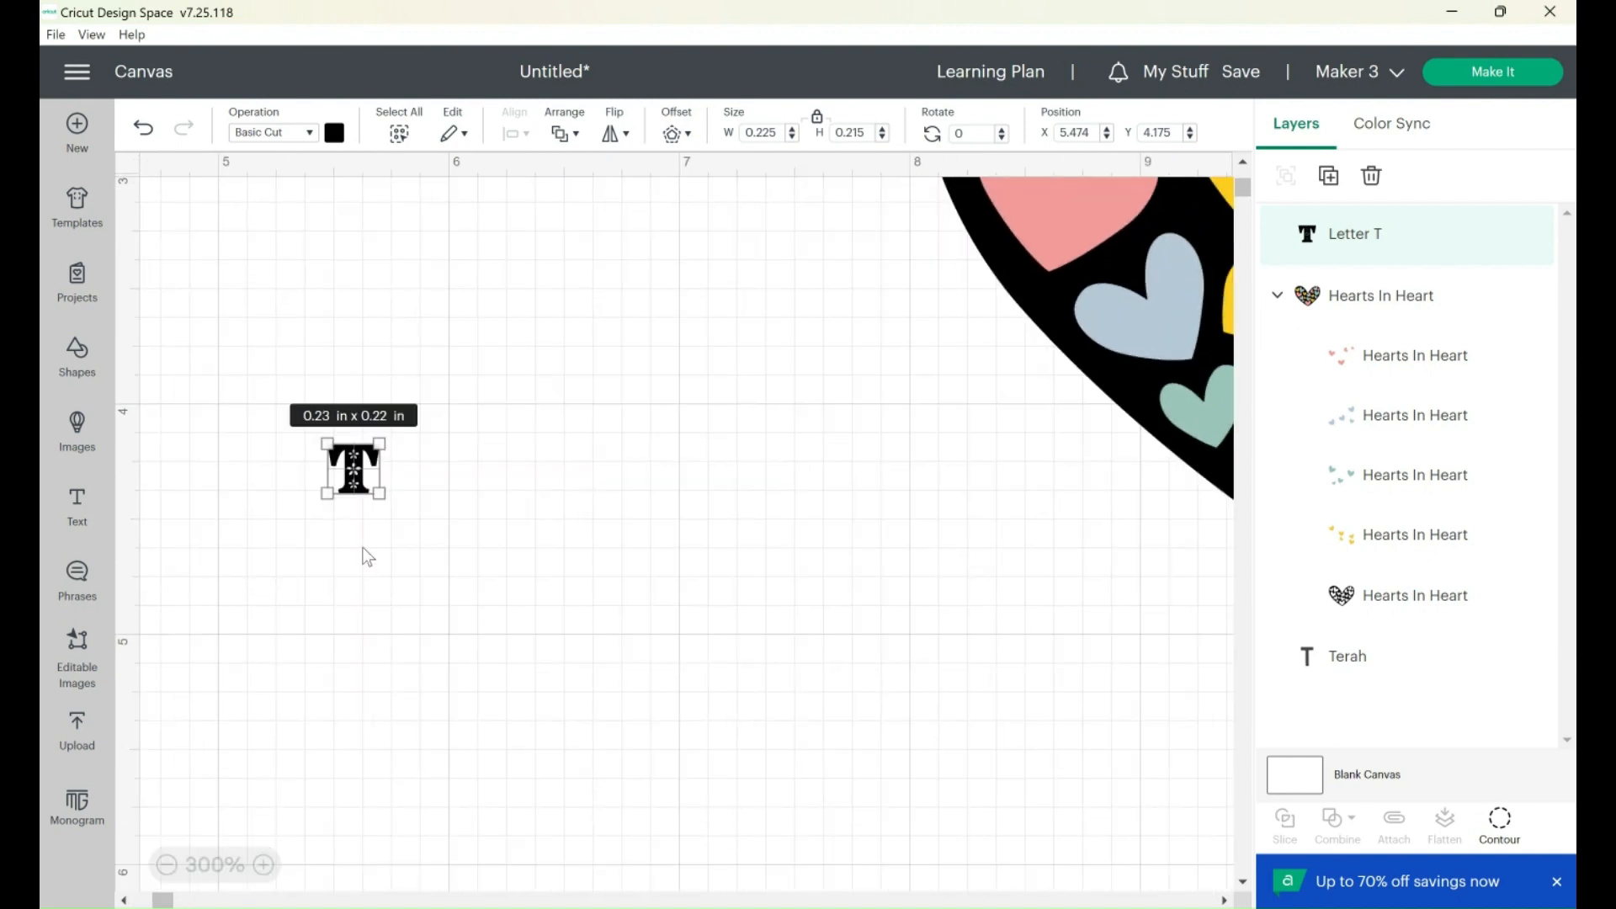
{"action": "left_click_drag", "start_coordinate": [375, 490], "coordinate": [629, 733]}
{"action": "mouse_move", "coordinate": [630, 441]}
{"action": "left_mouse_down"}
{"action": "mouse_move", "coordinate": [529, 530]}
{"action": "mouse_move", "coordinate": [637, 416]}
{"action": "mouse_move", "coordinate": [678, 418]}
{"action": "mouse_move", "coordinate": [588, 484]}
{"action": "mouse_move", "coordinate": [625, 448]}
{"action": "left_mouse_up"}
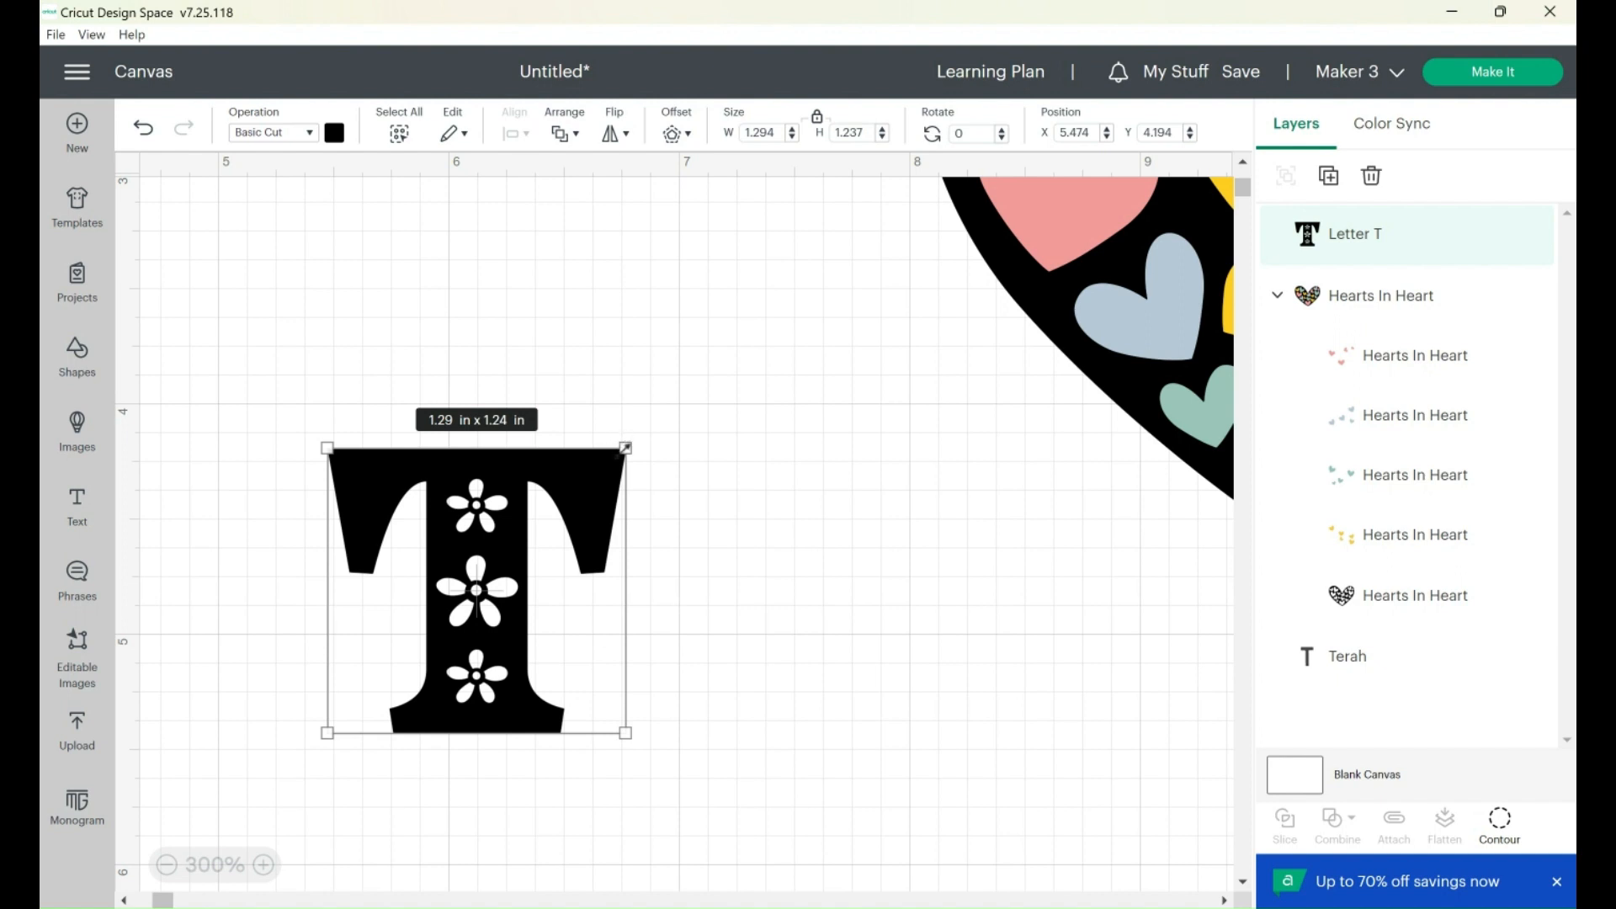
{"action": "left_click_drag", "start_coordinate": [625, 448], "coordinate": [518, 550]}
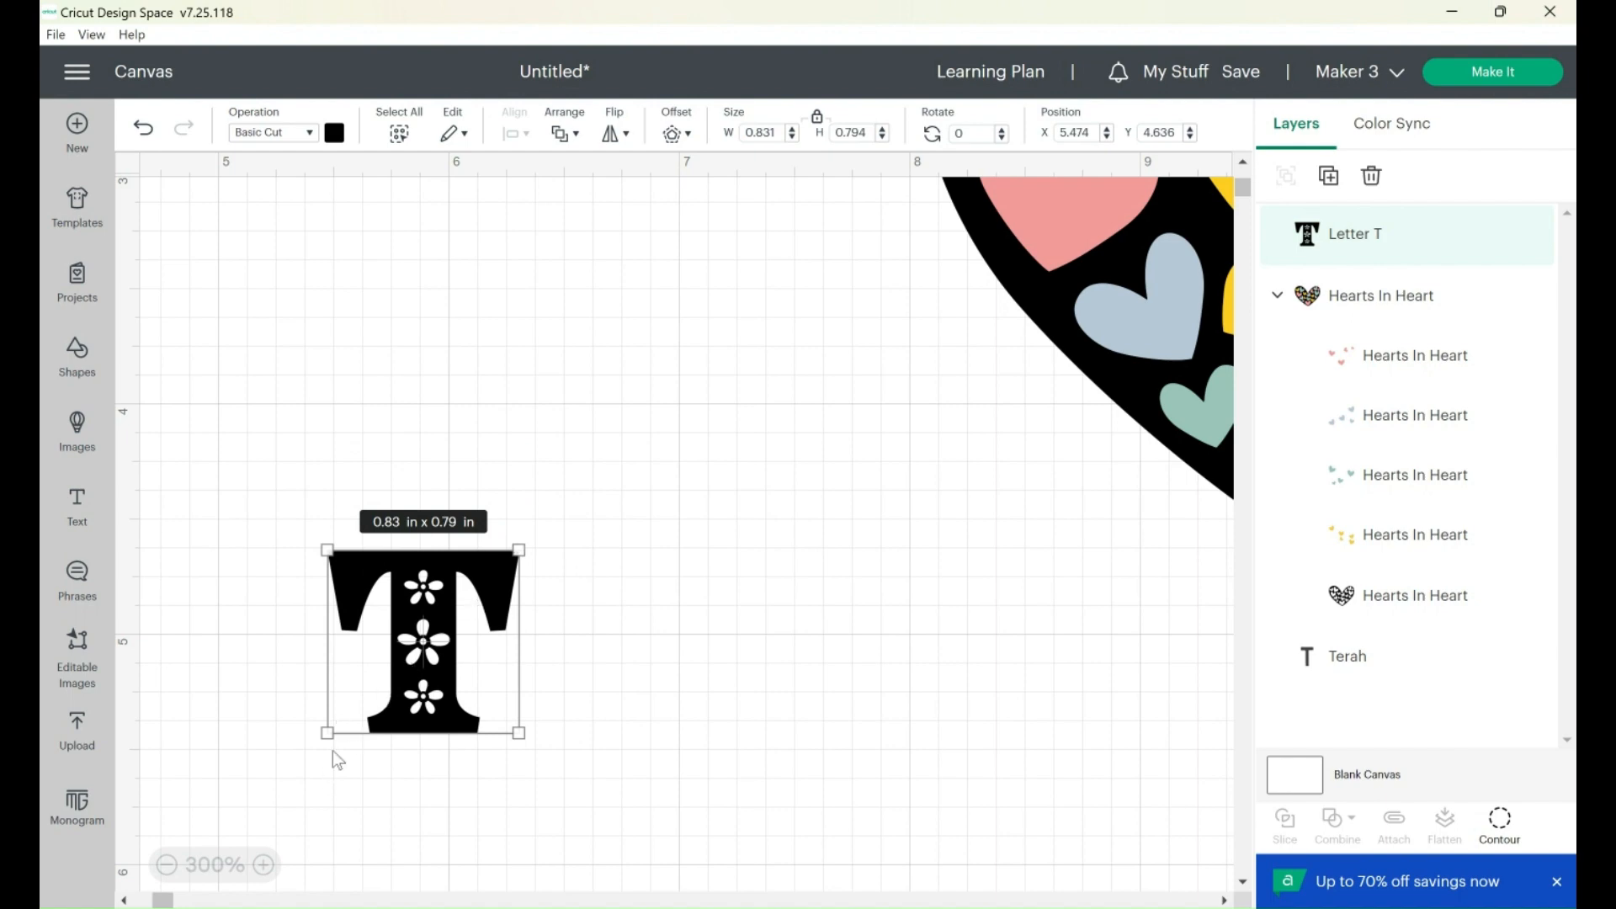
- Move the letter T to about X 5.92, Y 4.26 and scale it down by its handle to about 0.59 × 0.57 in
{"action": "left_click", "coordinate": [166, 865]}
{"action": "left_click", "coordinate": [167, 865]}
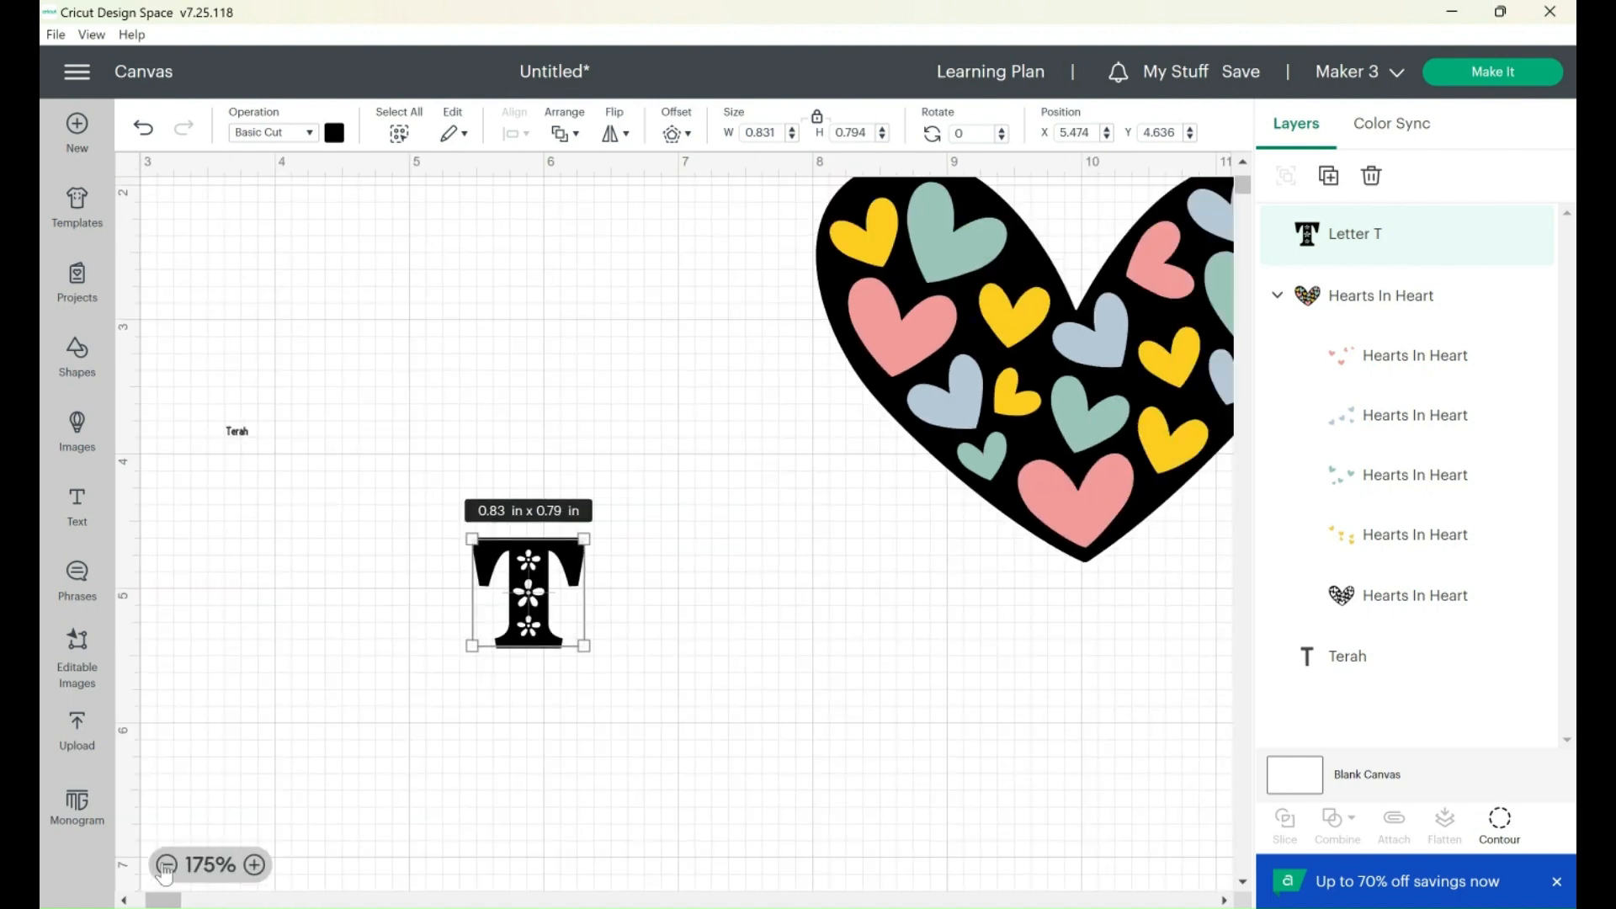
{"action": "left_click", "coordinate": [167, 864]}
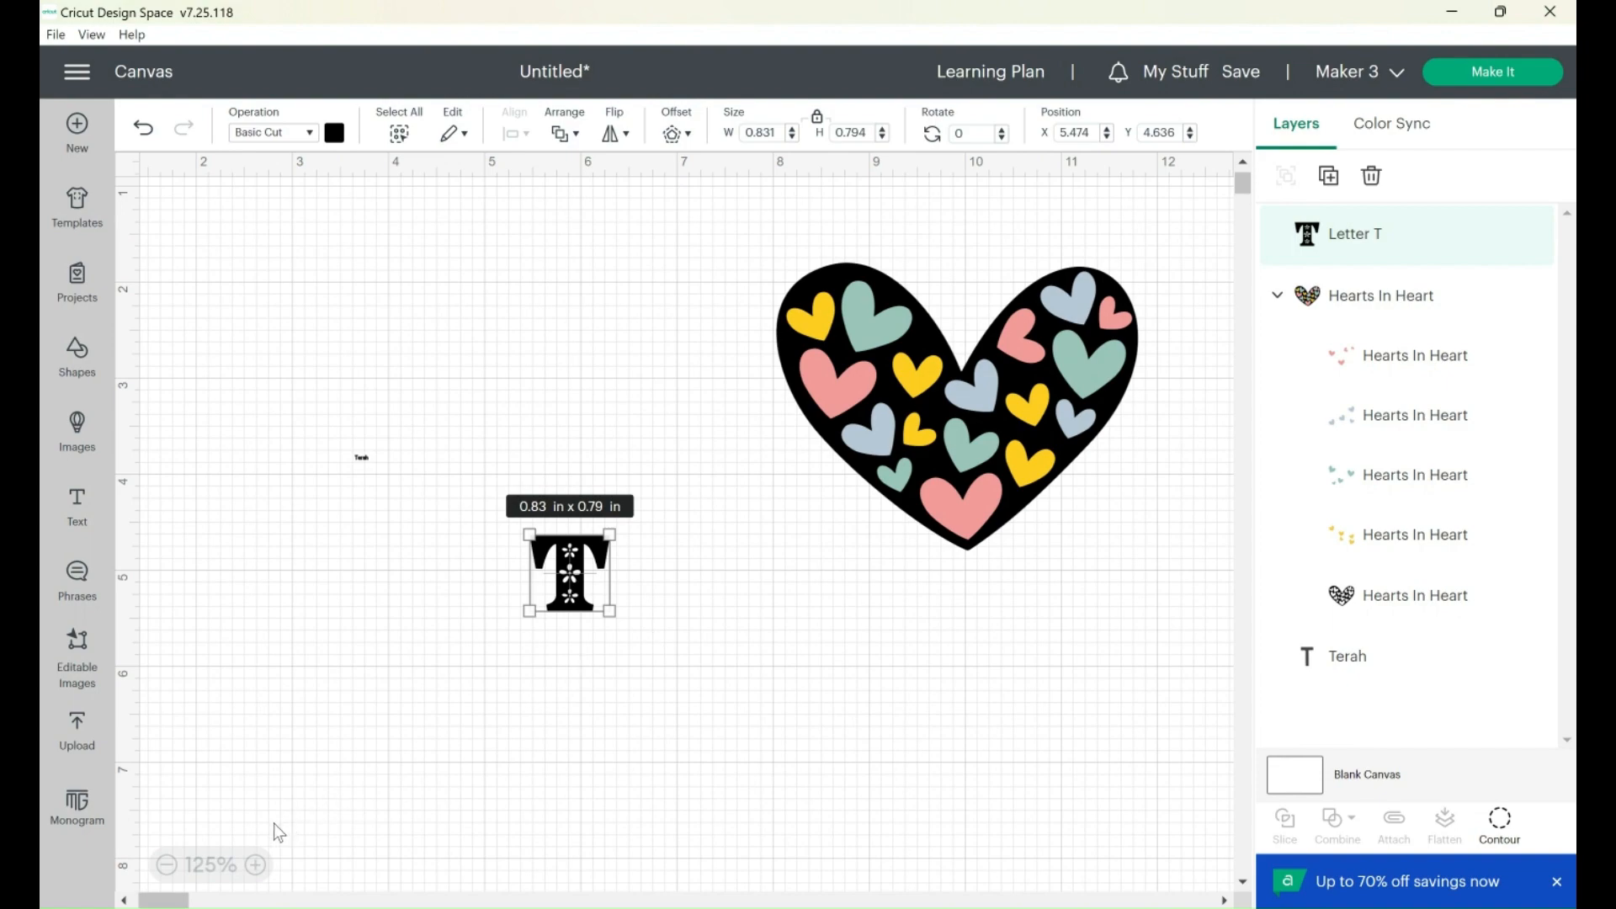
{"action": "left_click", "coordinate": [255, 864]}
{"action": "left_click", "coordinate": [255, 865]}
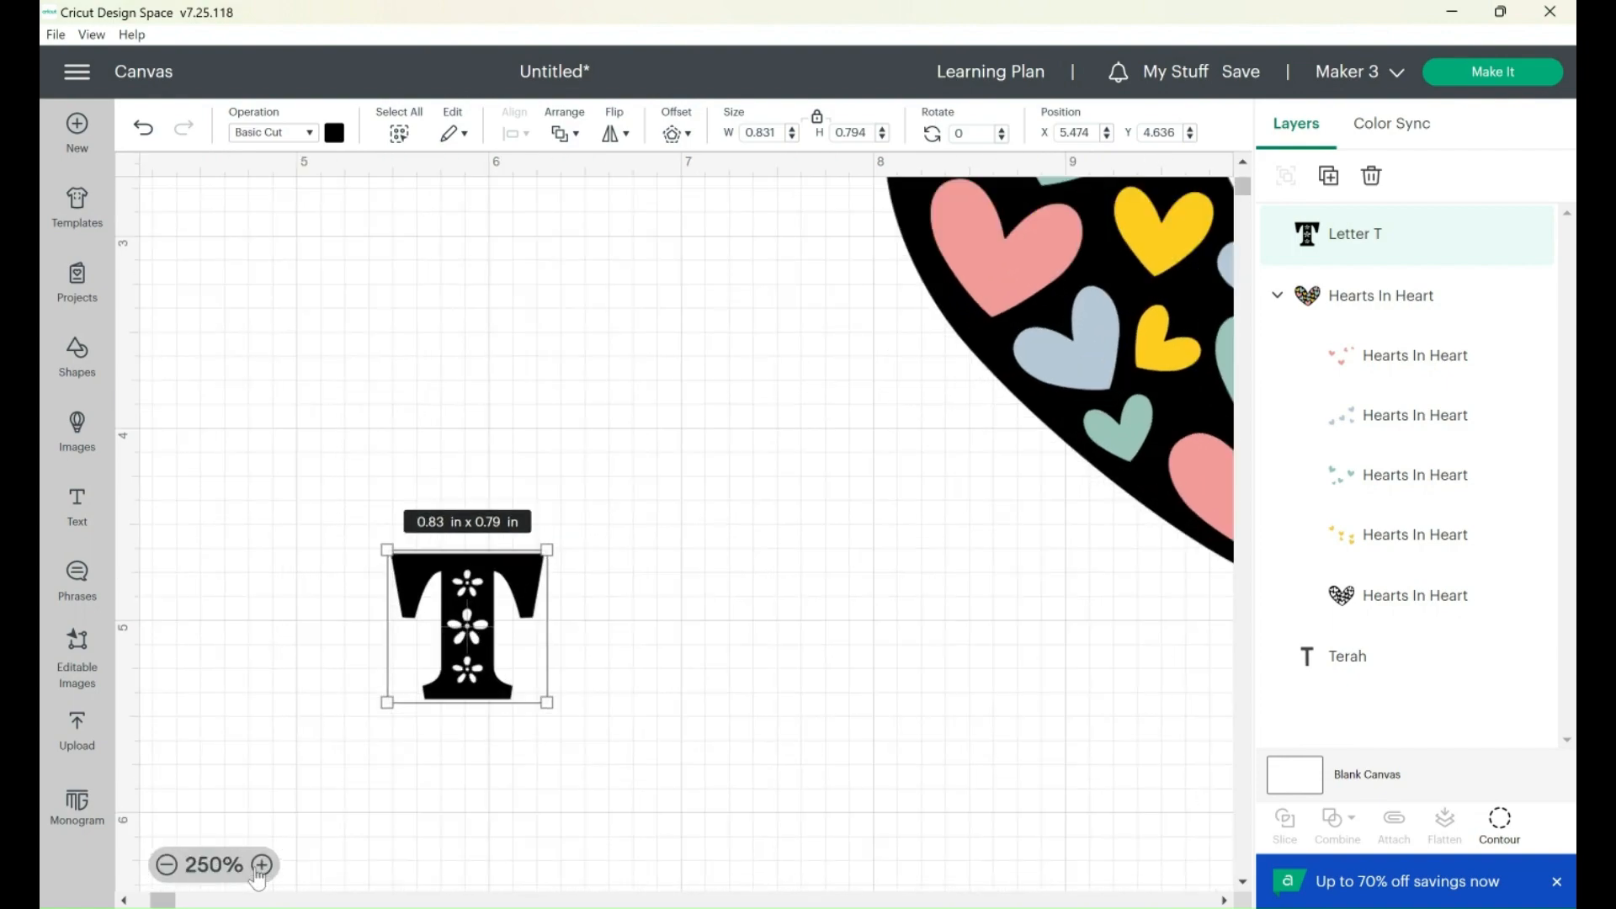
{"action": "left_click", "coordinate": [255, 864]}
{"action": "left_click", "coordinate": [257, 872]}
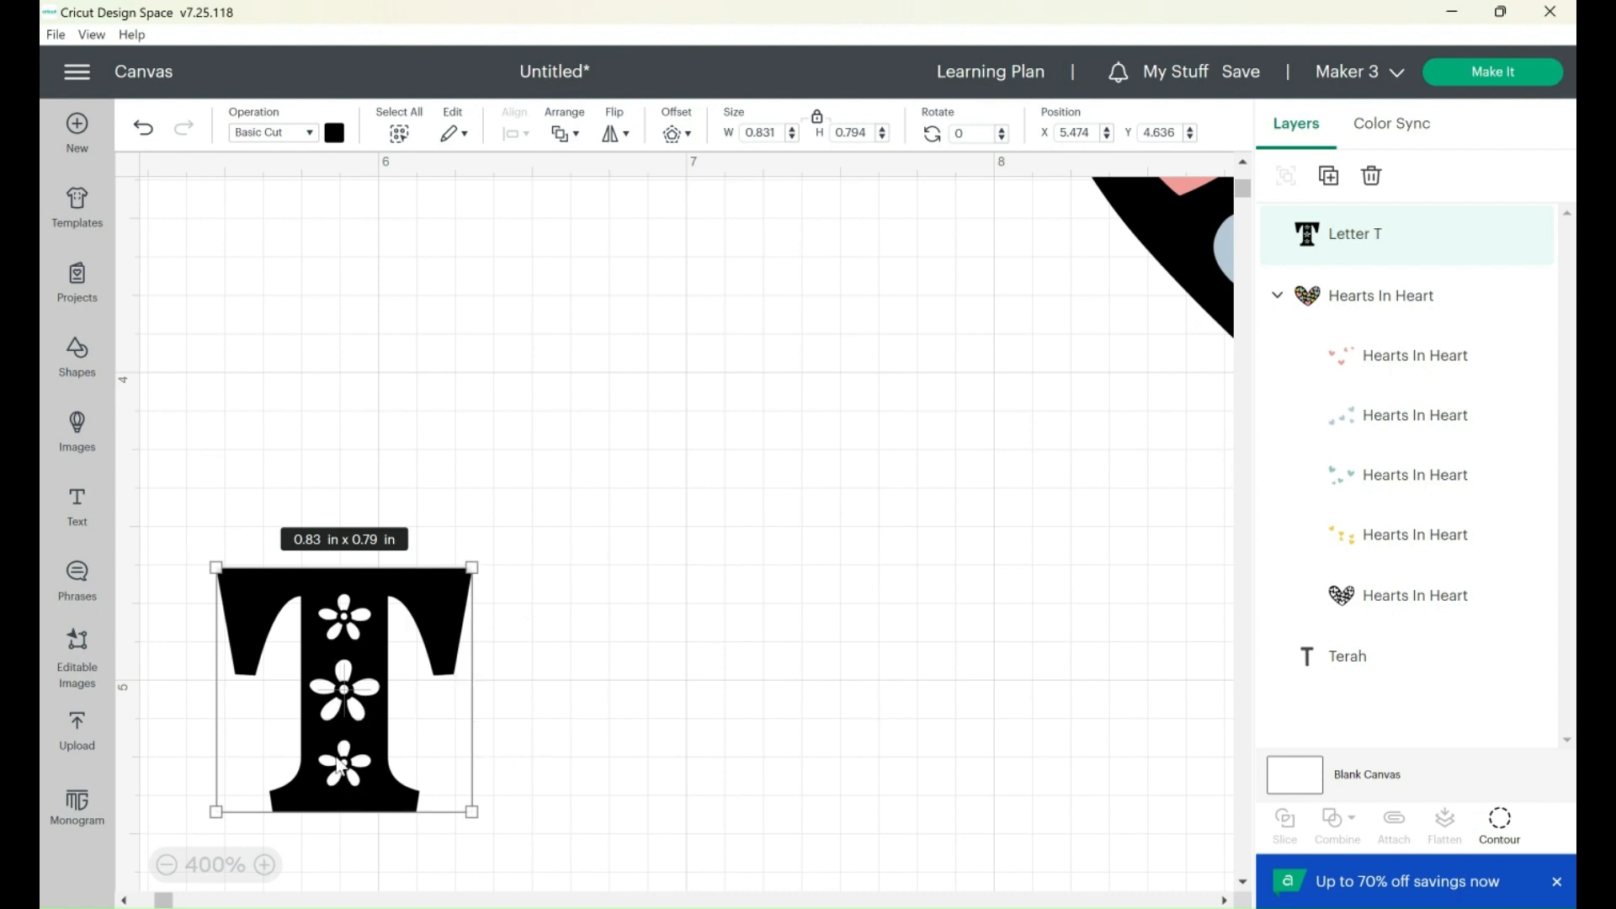
{"action": "left_click", "coordinate": [264, 865]}
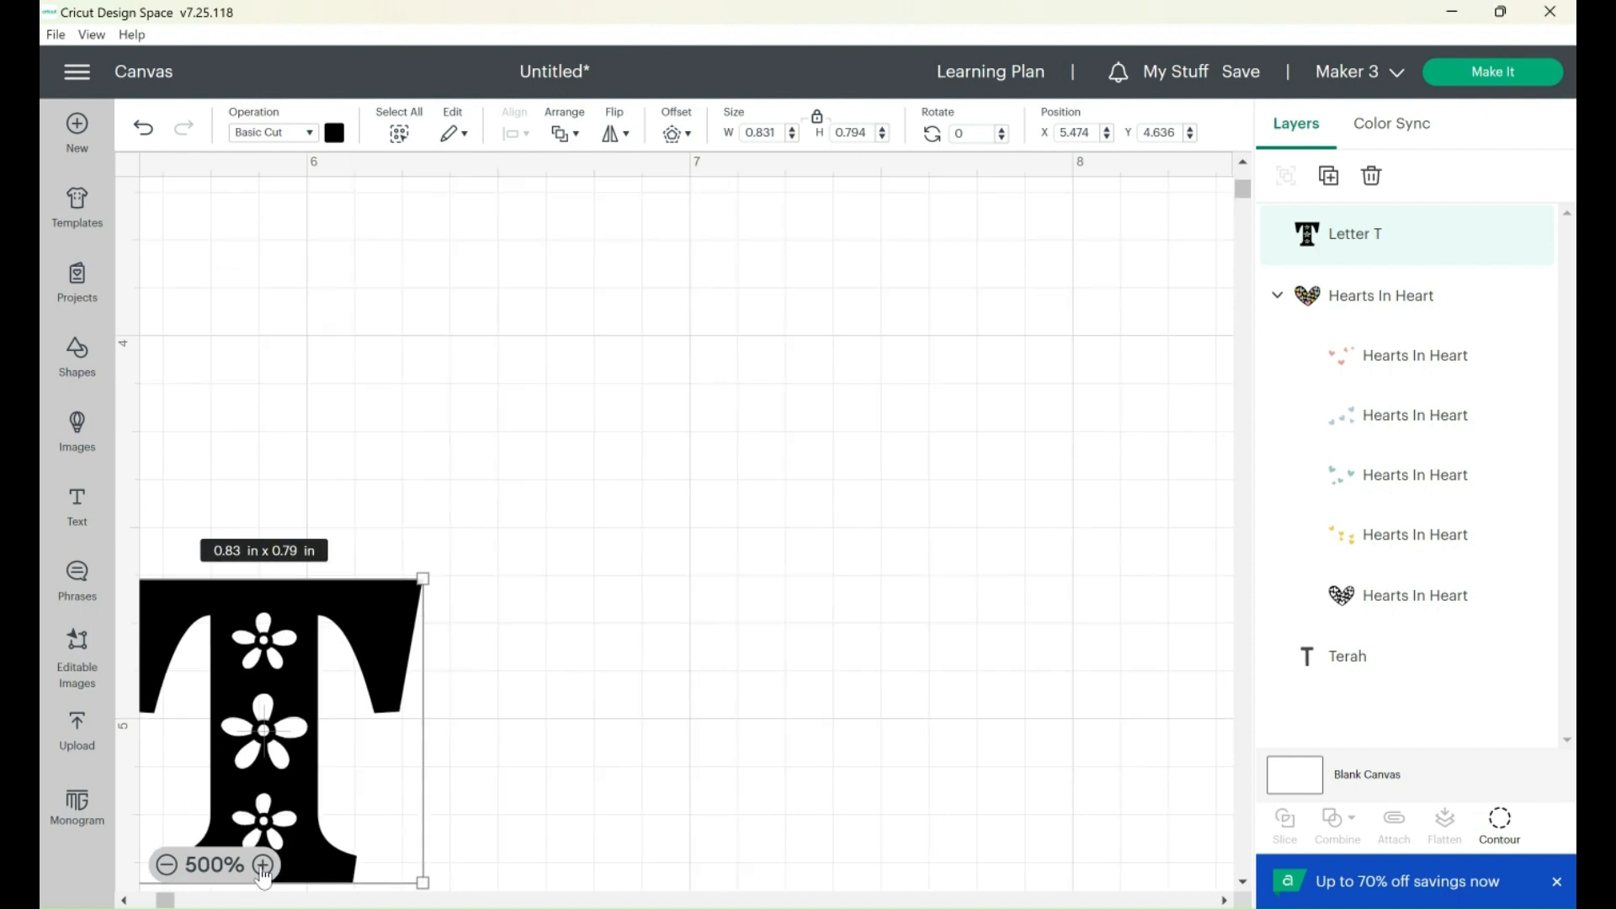
{"action": "left_click_drag", "start_coordinate": [353, 614], "coordinate": [519, 489]}
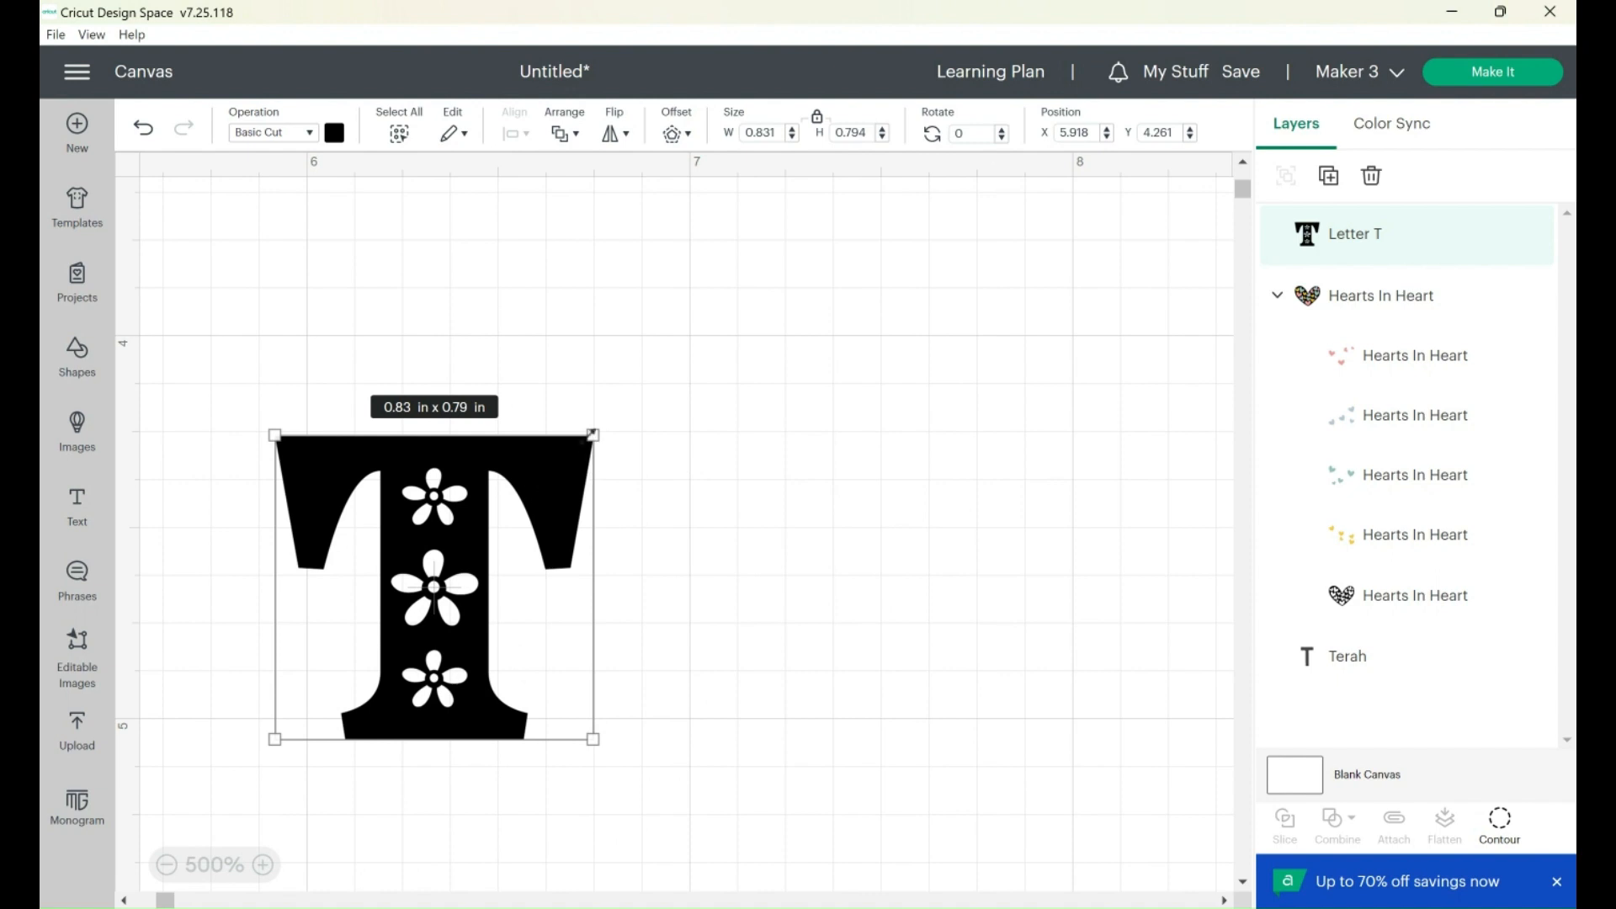
{"action": "left_click_drag", "start_coordinate": [592, 435], "coordinate": [501, 522]}
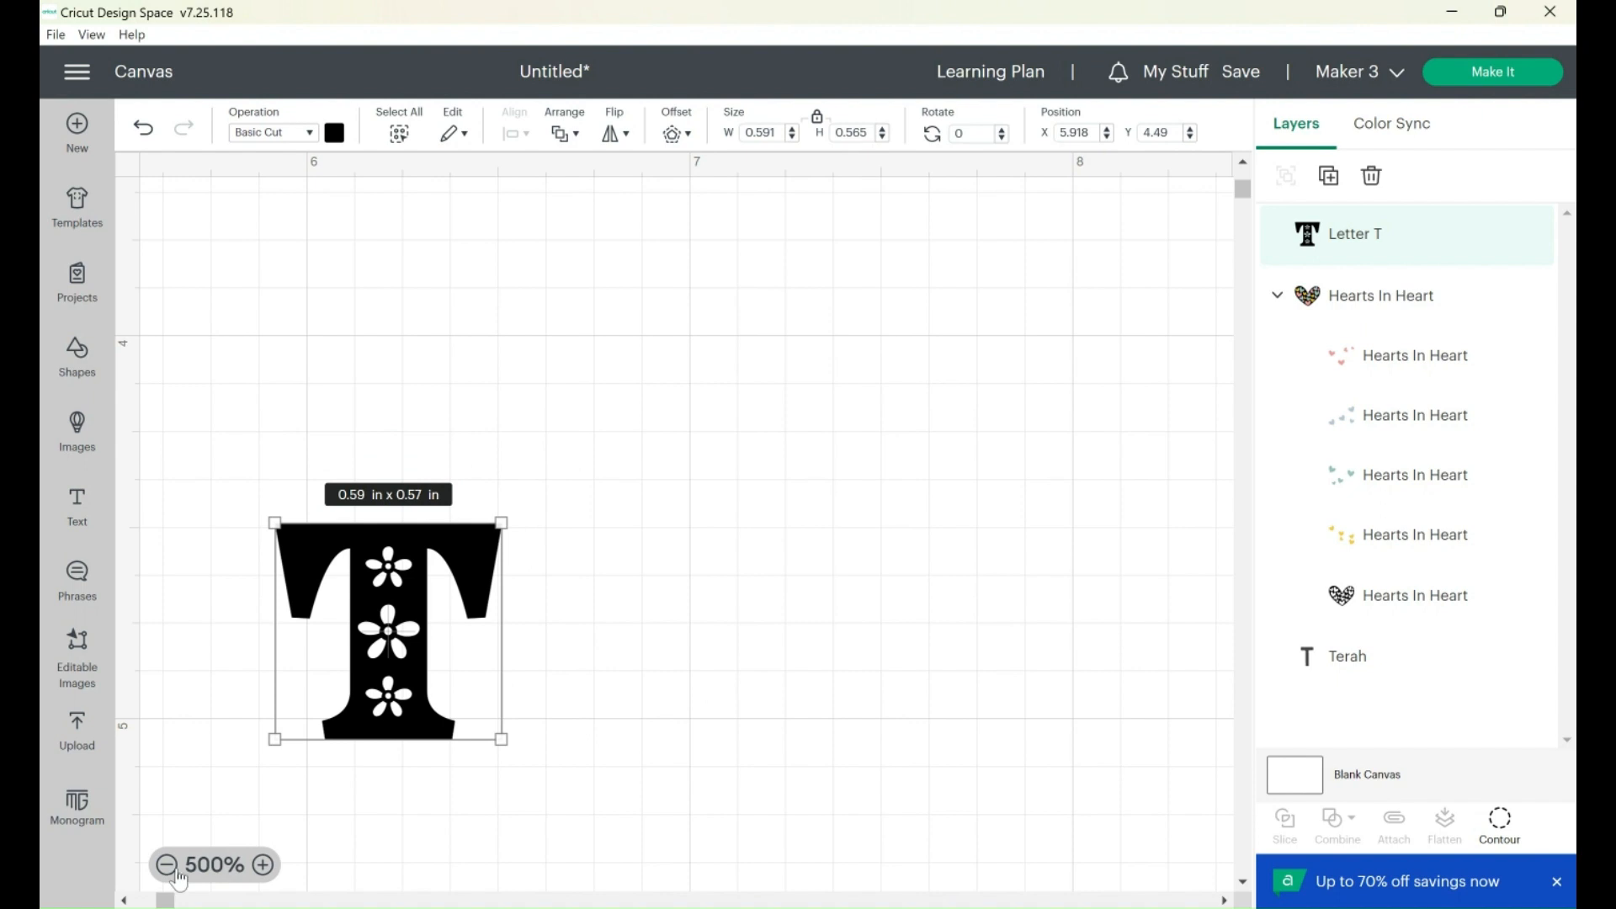
{"action": "left_click", "coordinate": [263, 865]}
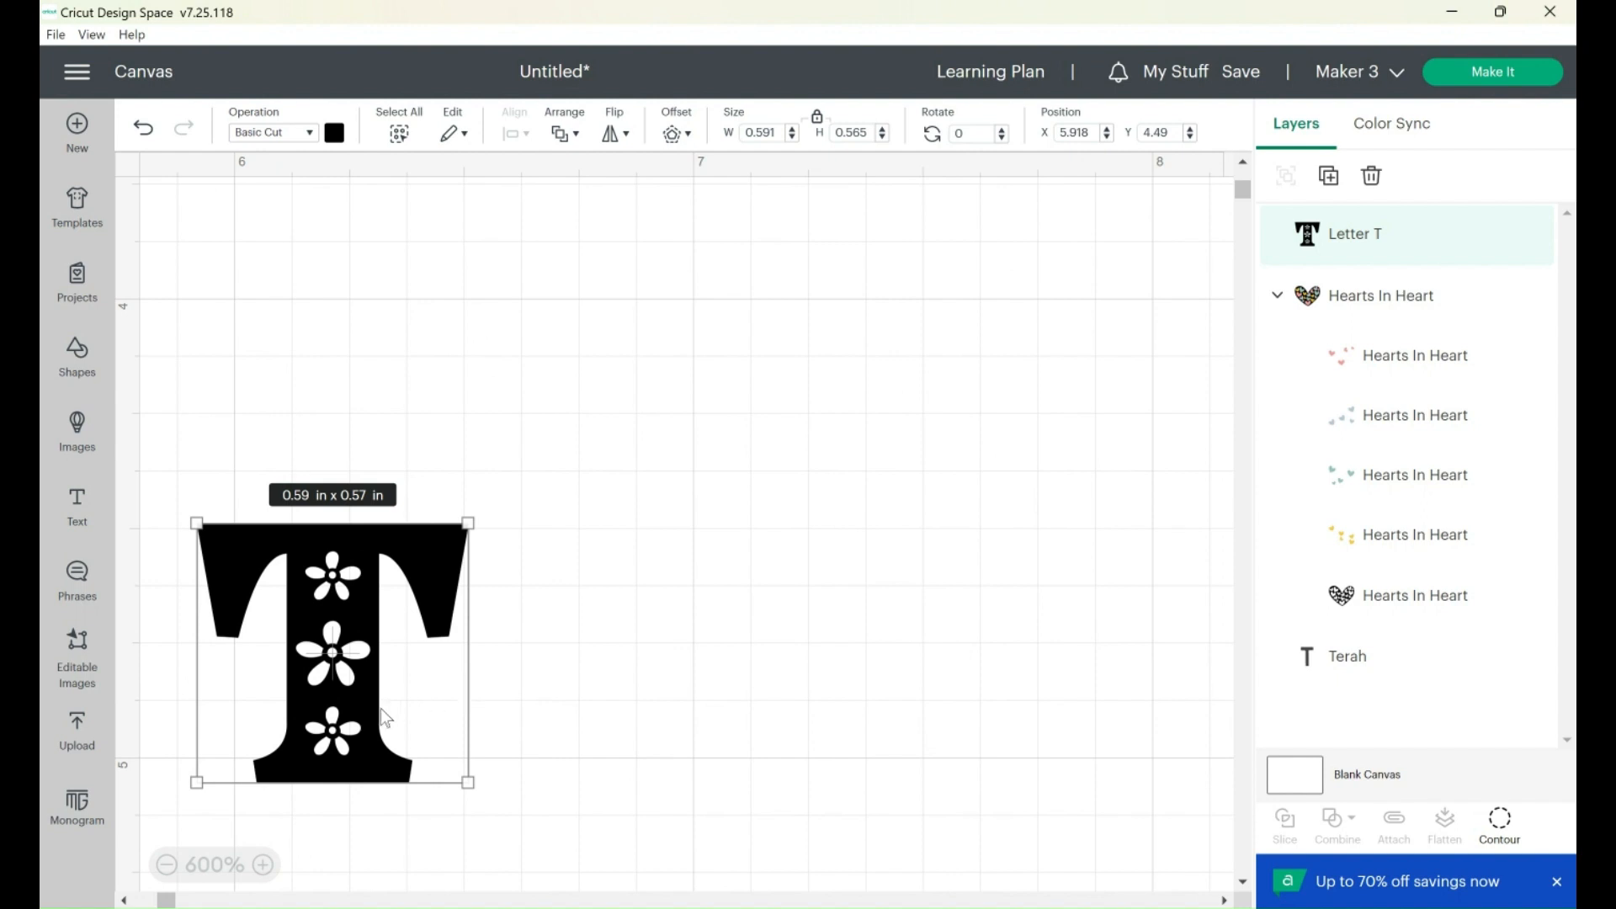
- Move the letter T to about X 6.49, Y 4.41 on the canvas, keeping its size
{"action": "left_click", "coordinate": [262, 866]}
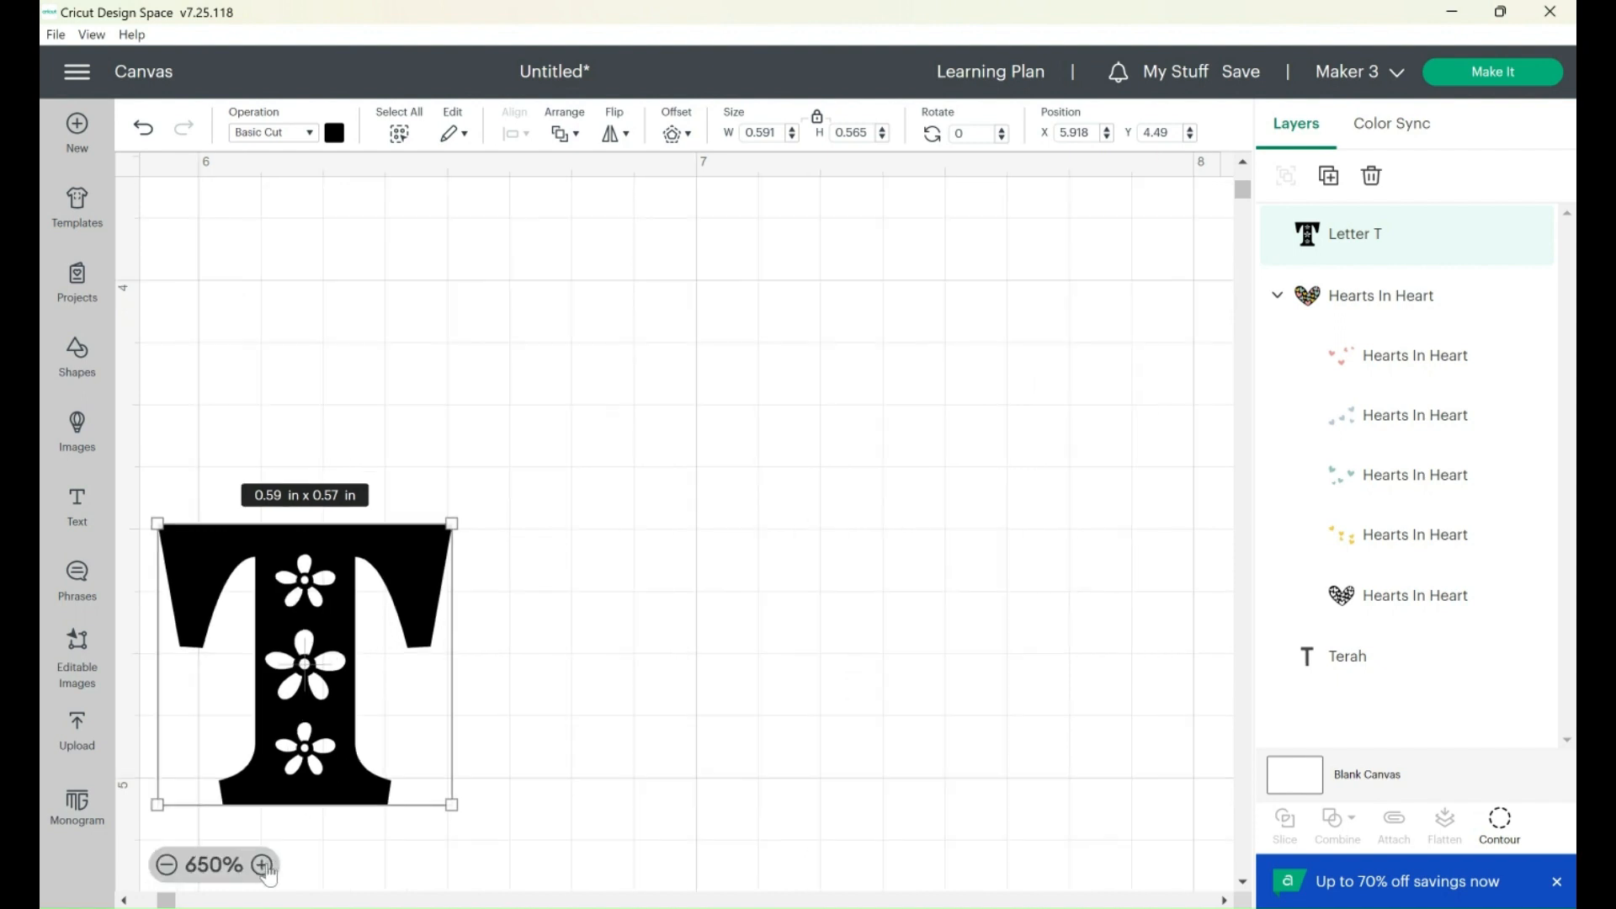
{"action": "left_click_drag", "start_coordinate": [310, 700], "coordinate": [593, 659]}
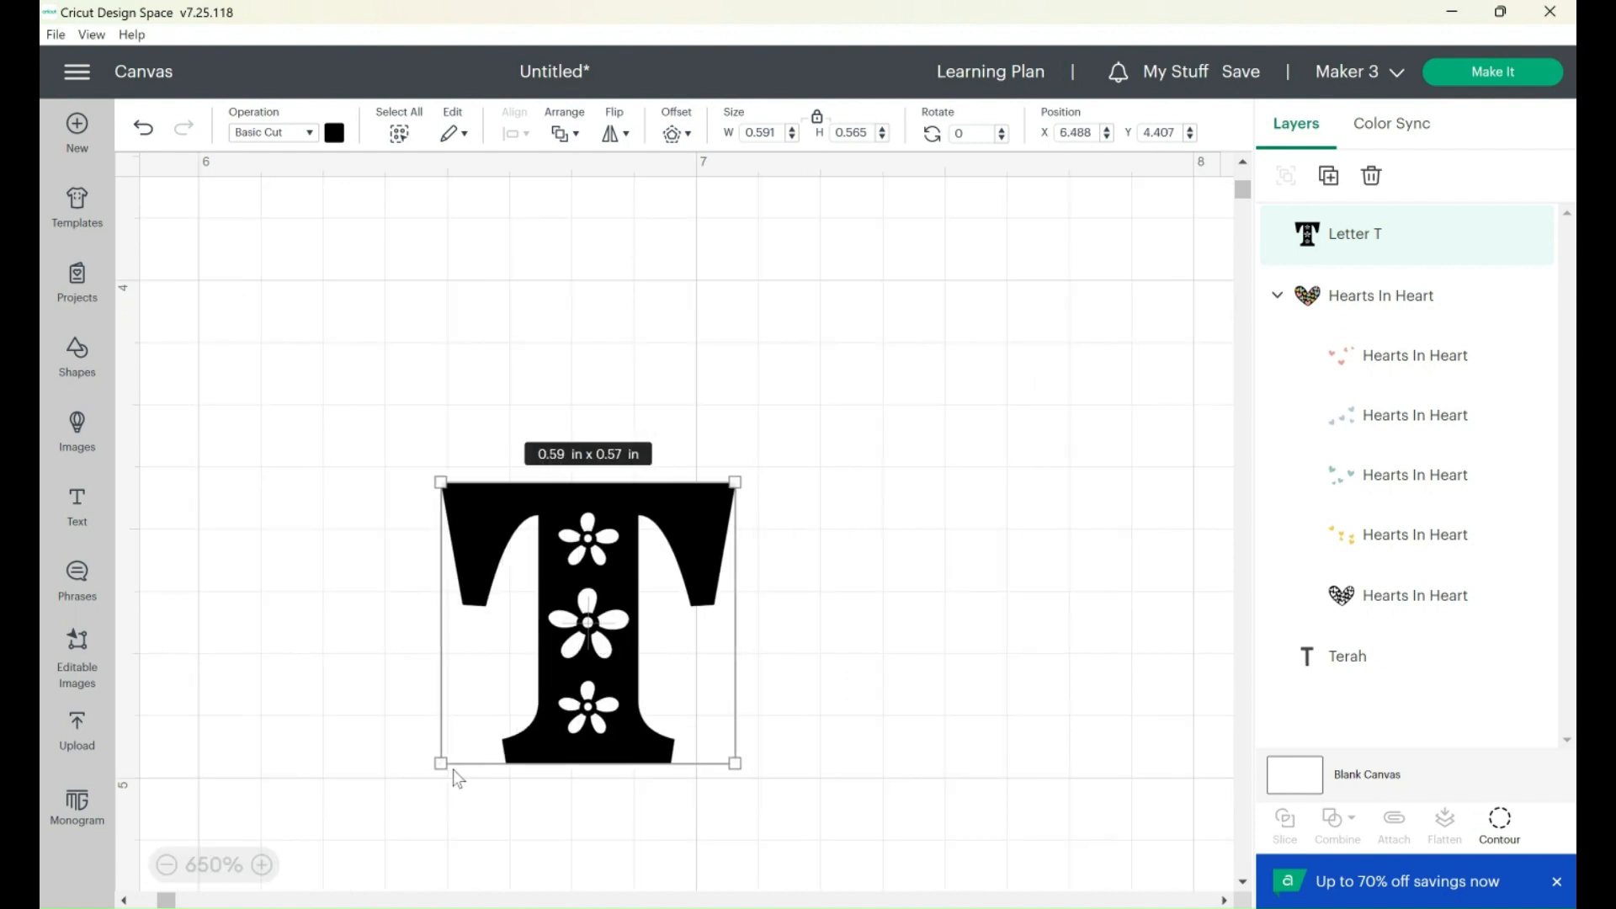
- Move the tiny text object to about X 5.14, Y 4.90, beside the letter T
{"action": "left_click", "coordinate": [167, 865]}
{"action": "left_click", "coordinate": [167, 865]}
{"action": "left_click", "coordinate": [167, 865]}
{"action": "left_click", "coordinate": [166, 865]}
{"action": "left_click", "coordinate": [167, 865]}
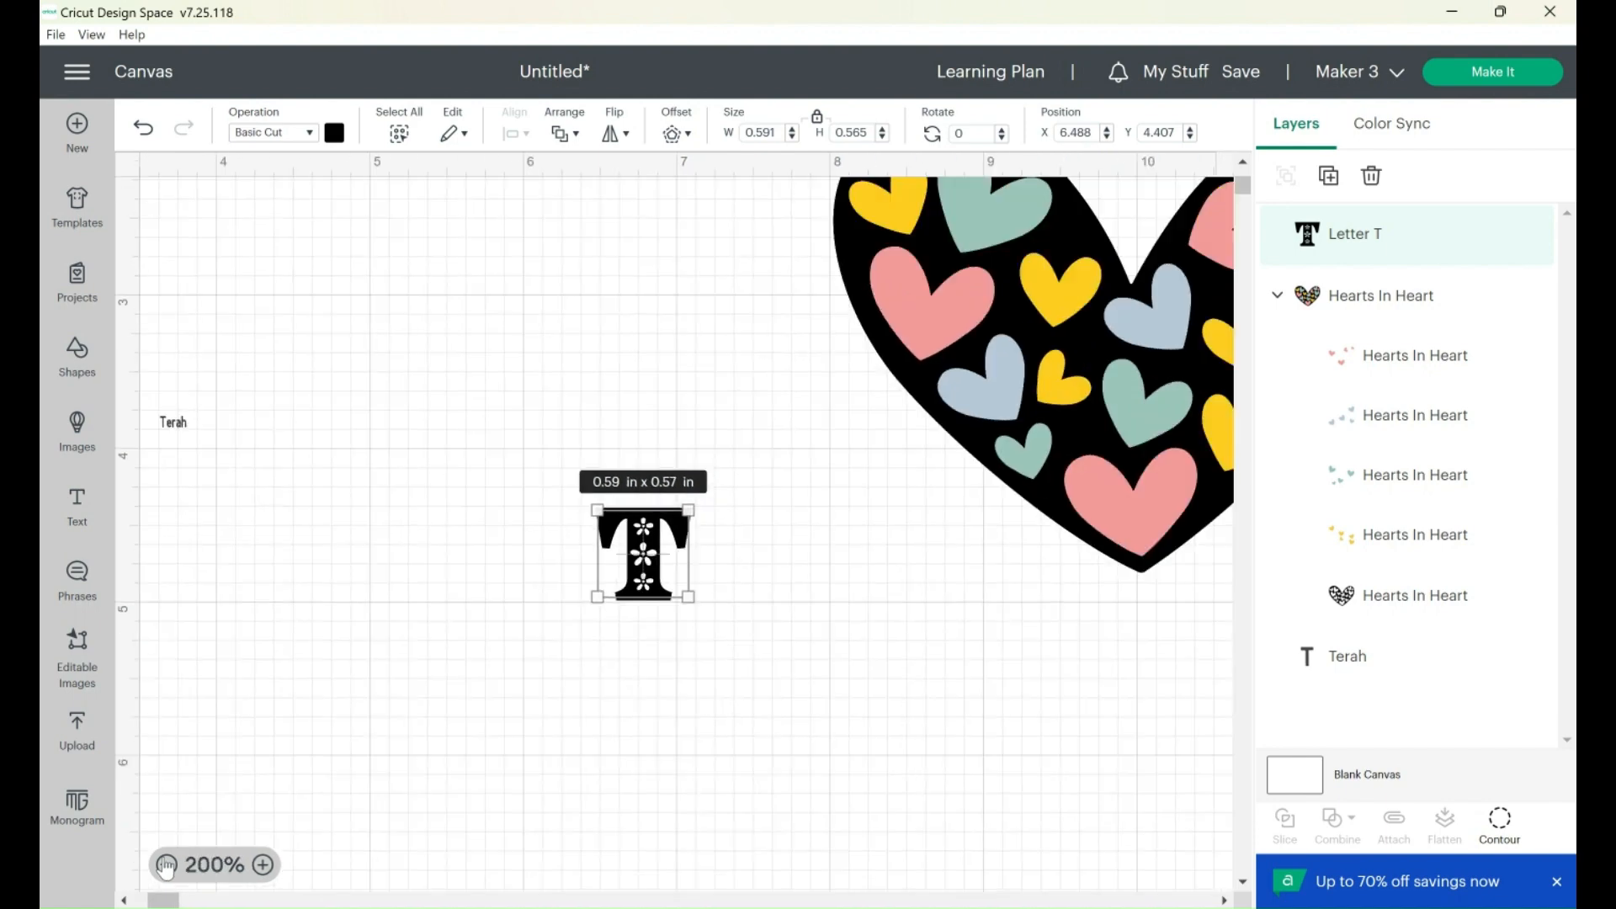
{"action": "left_click", "coordinate": [167, 865]}
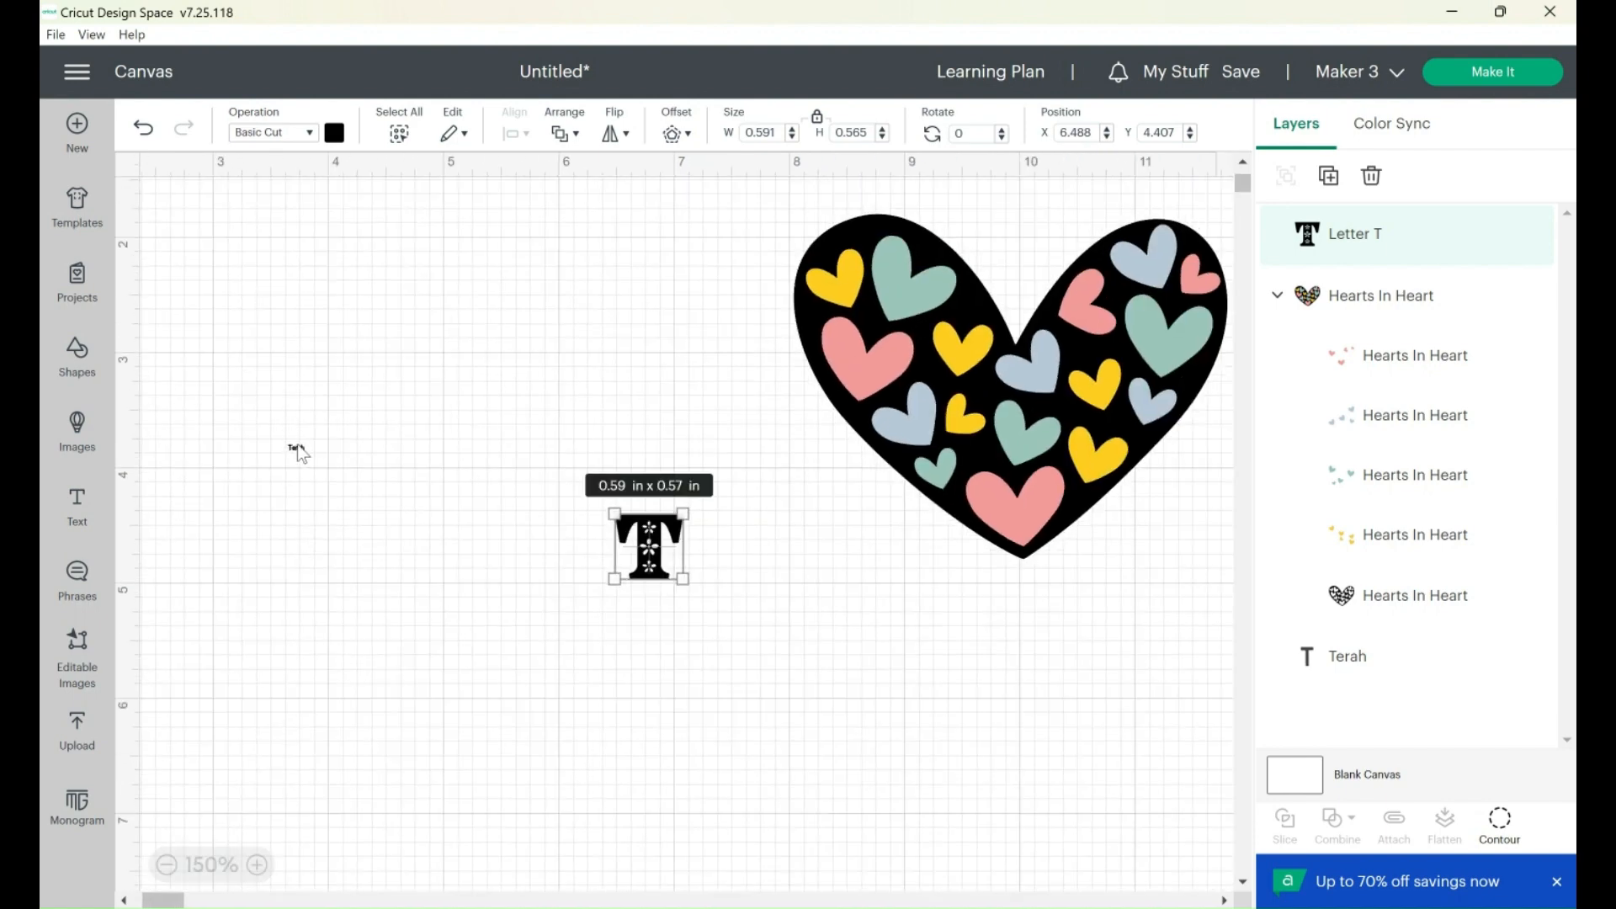
{"action": "left_click_drag", "start_coordinate": [299, 453], "coordinate": [467, 574]}
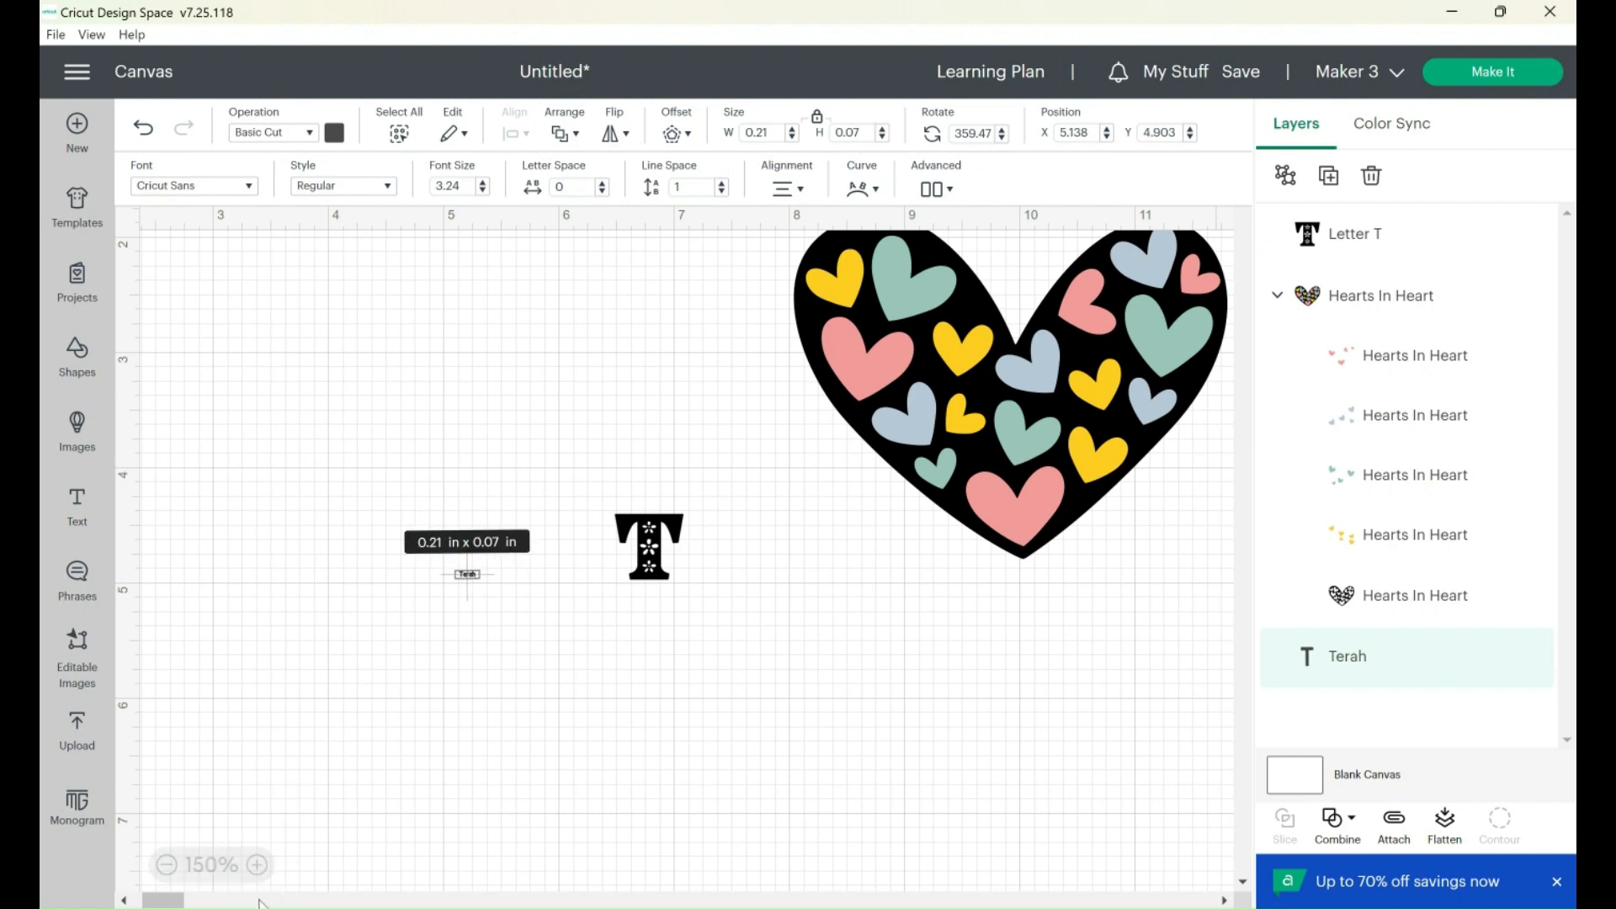
- Stretch the tiny text vertically by its bottom middle handle to a height of about 0.09 in
{"action": "left_click", "coordinate": [262, 866]}
{"action": "left_click", "coordinate": [263, 866]}
{"action": "left_click", "coordinate": [263, 867]}
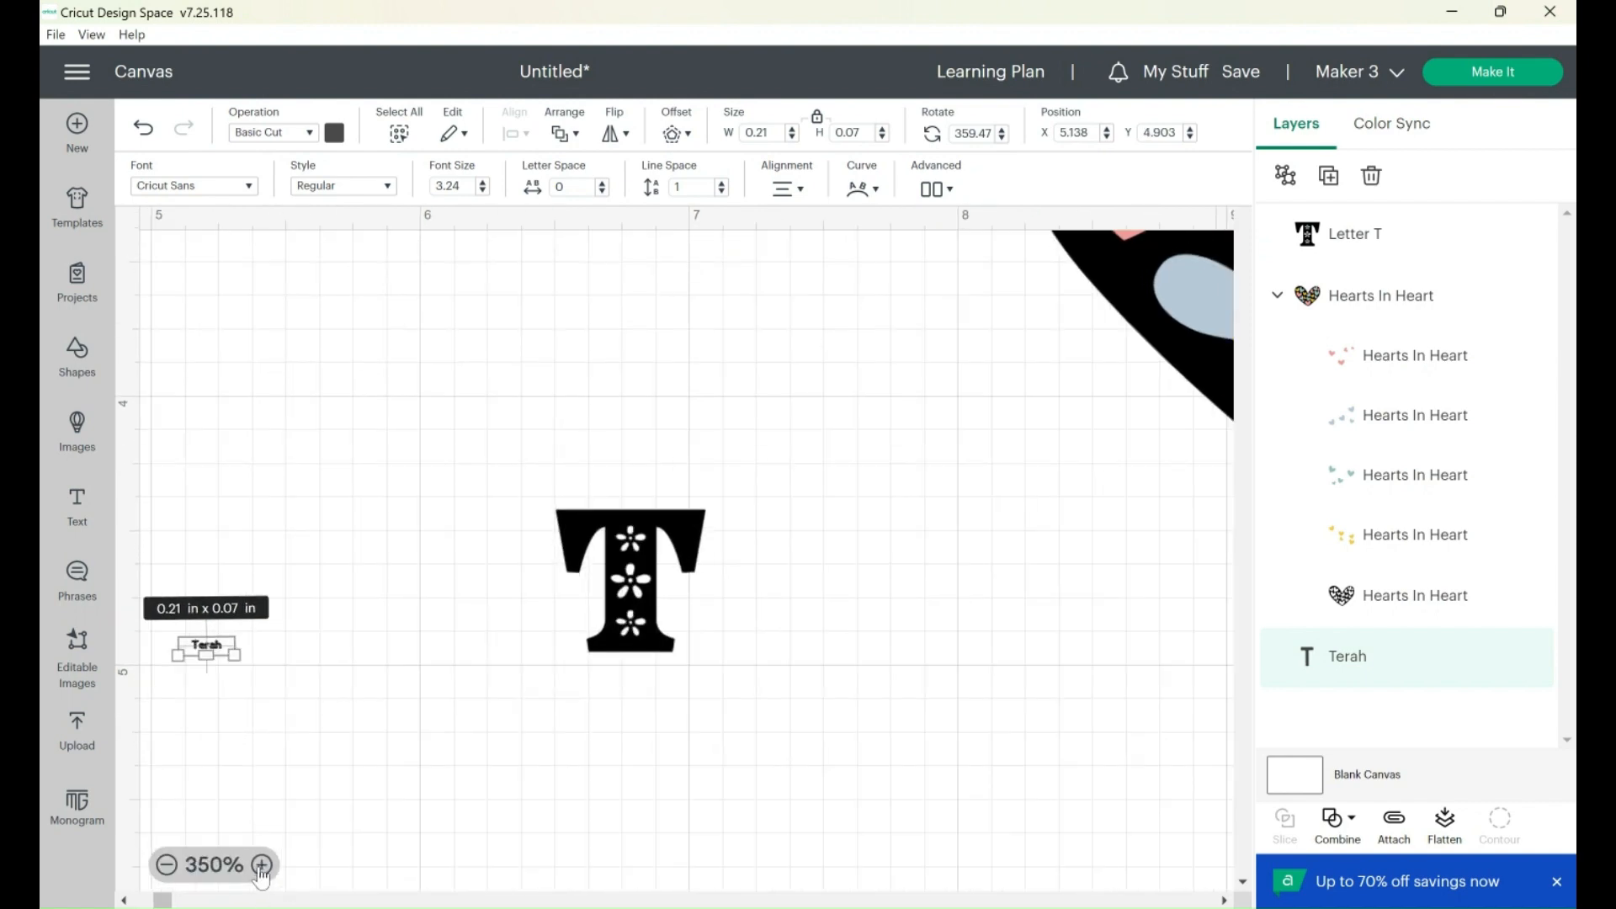
{"action": "left_click_drag", "start_coordinate": [209, 652], "coordinate": [209, 659]}
- Examine which bounding box handles the tiny text offers at zoom levels between 300% and 700%
{"action": "left_click", "coordinate": [266, 873]}
{"action": "left_click", "coordinate": [266, 873]}
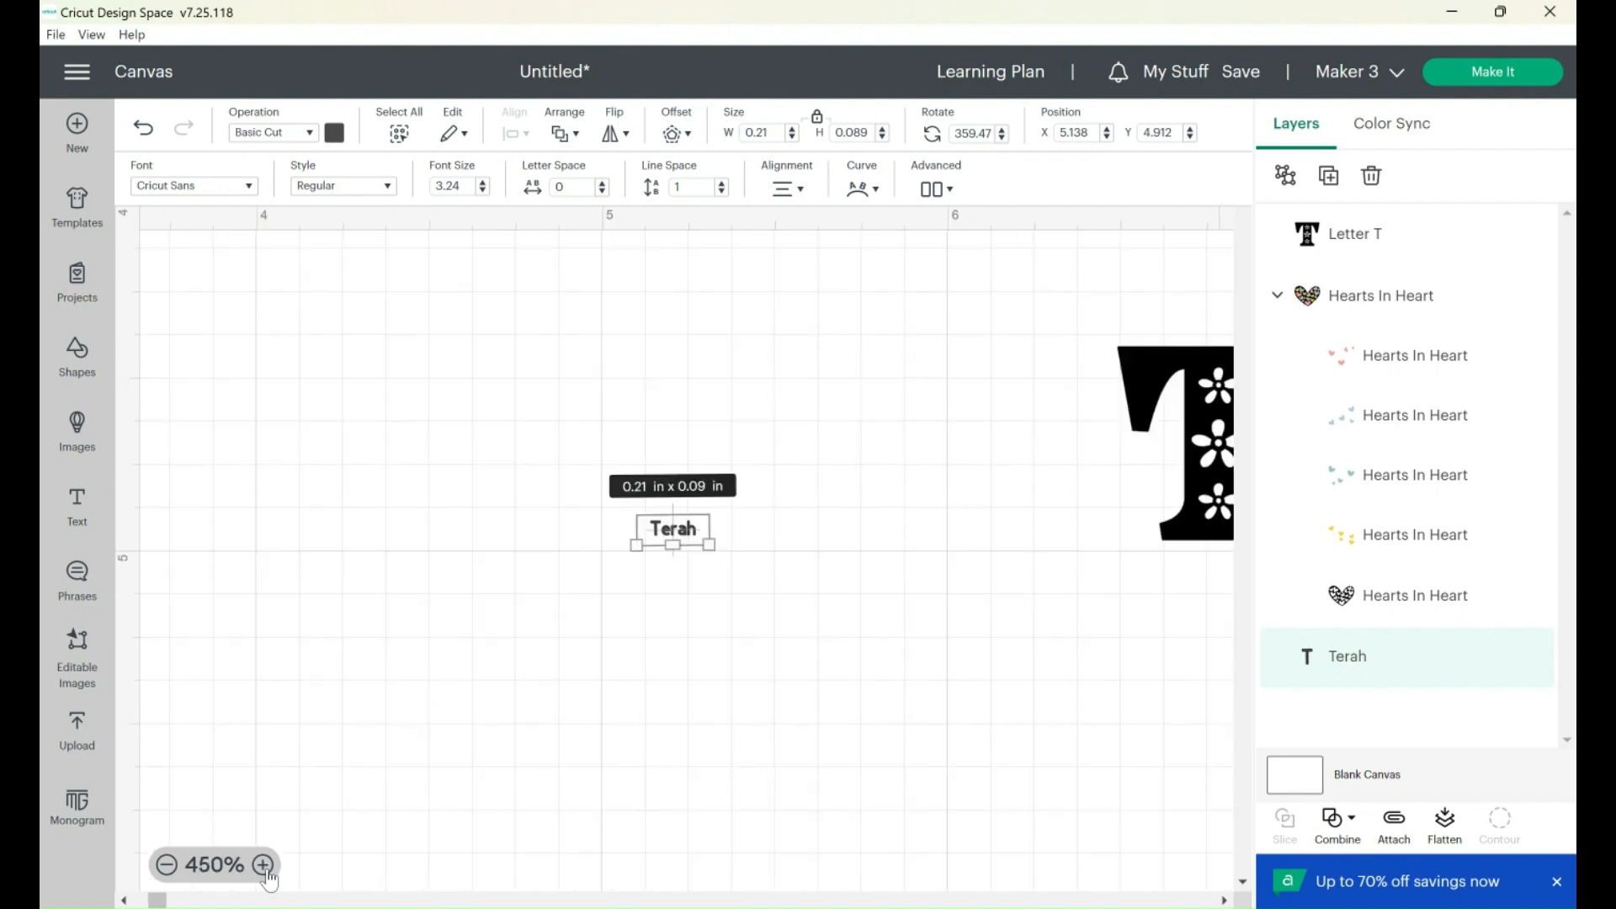
{"action": "left_click_drag", "start_coordinate": [162, 901], "coordinate": [133, 904]}
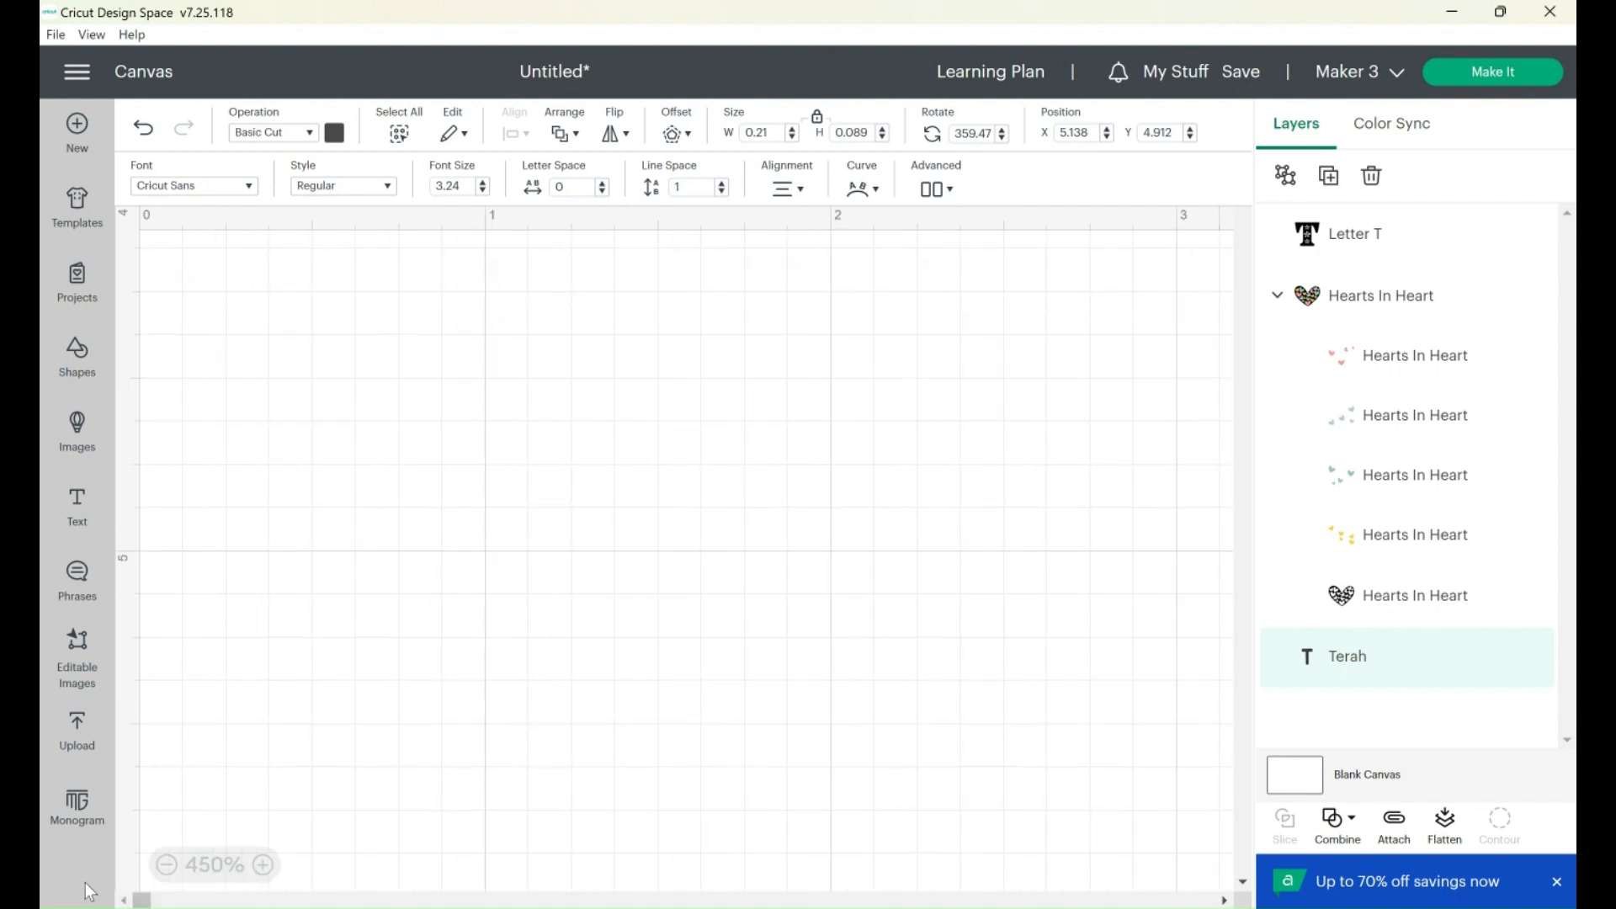
{"action": "left_click", "coordinate": [167, 864]}
{"action": "left_click", "coordinate": [167, 864]}
{"action": "left_click", "coordinate": [167, 864]}
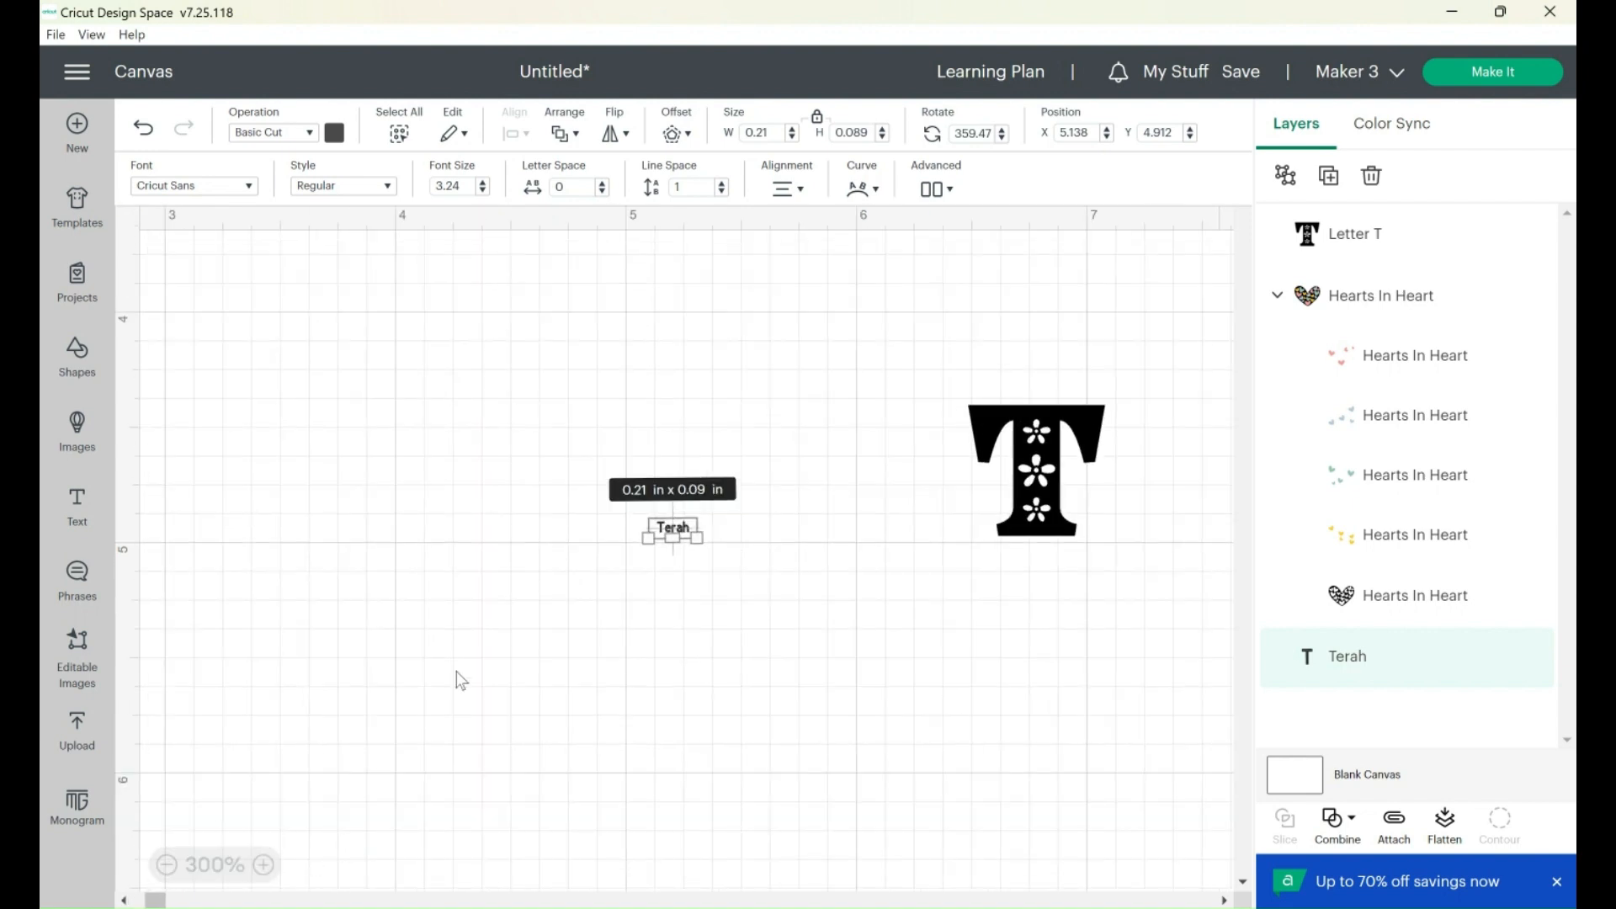
{"action": "left_click", "coordinate": [264, 864]}
{"action": "left_click", "coordinate": [264, 864]}
{"action": "left_click", "coordinate": [264, 864]}
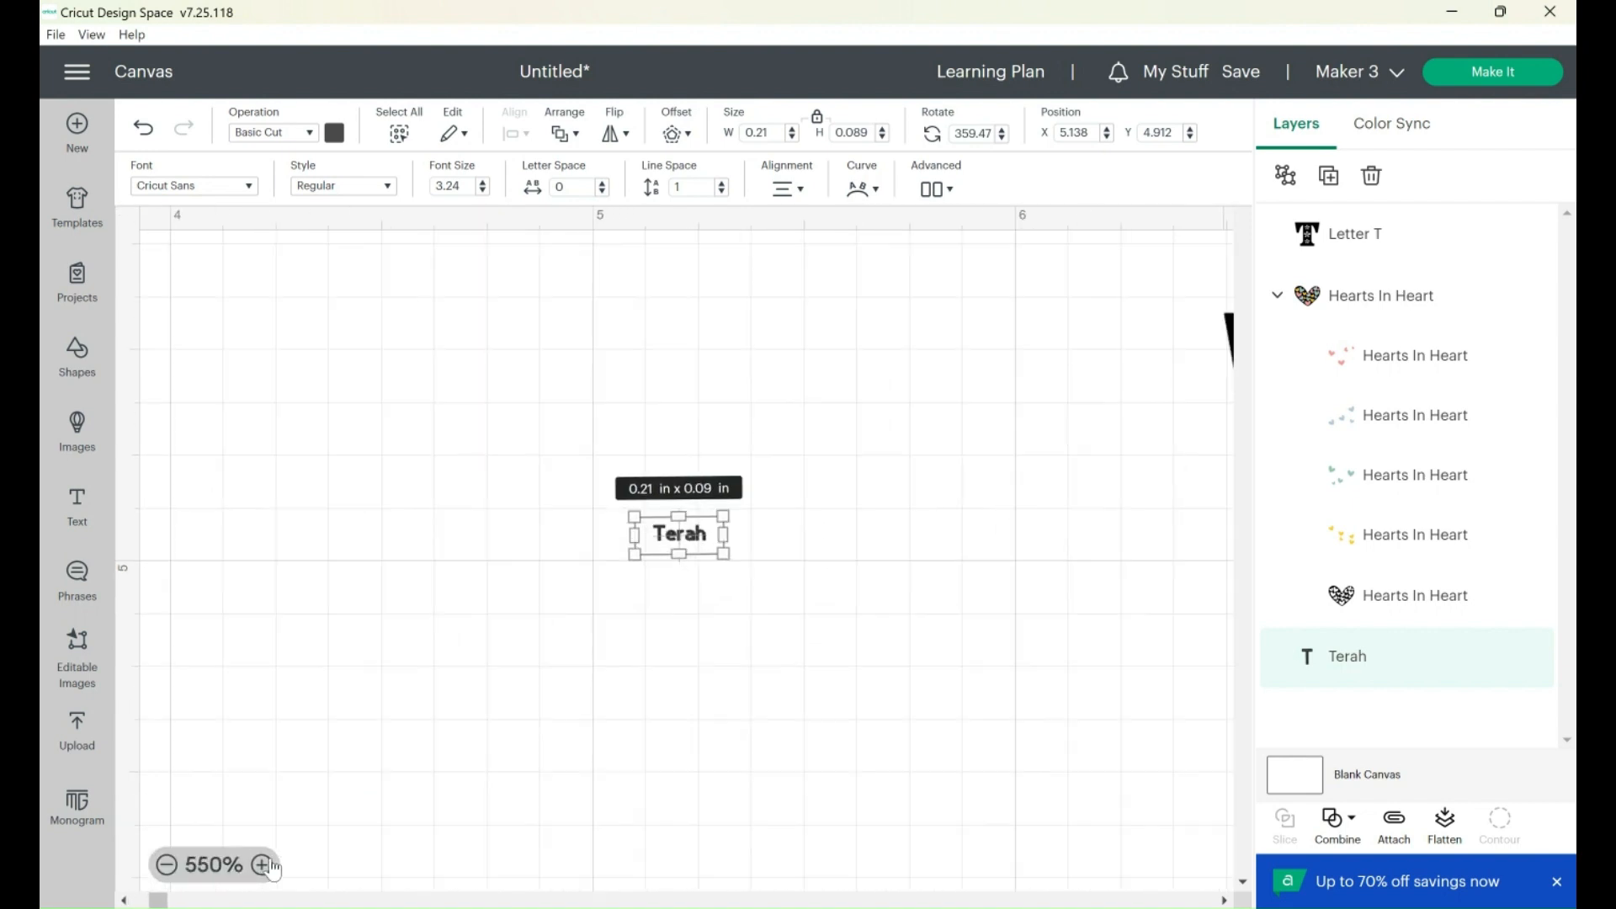
{"action": "left_click", "coordinate": [264, 865]}
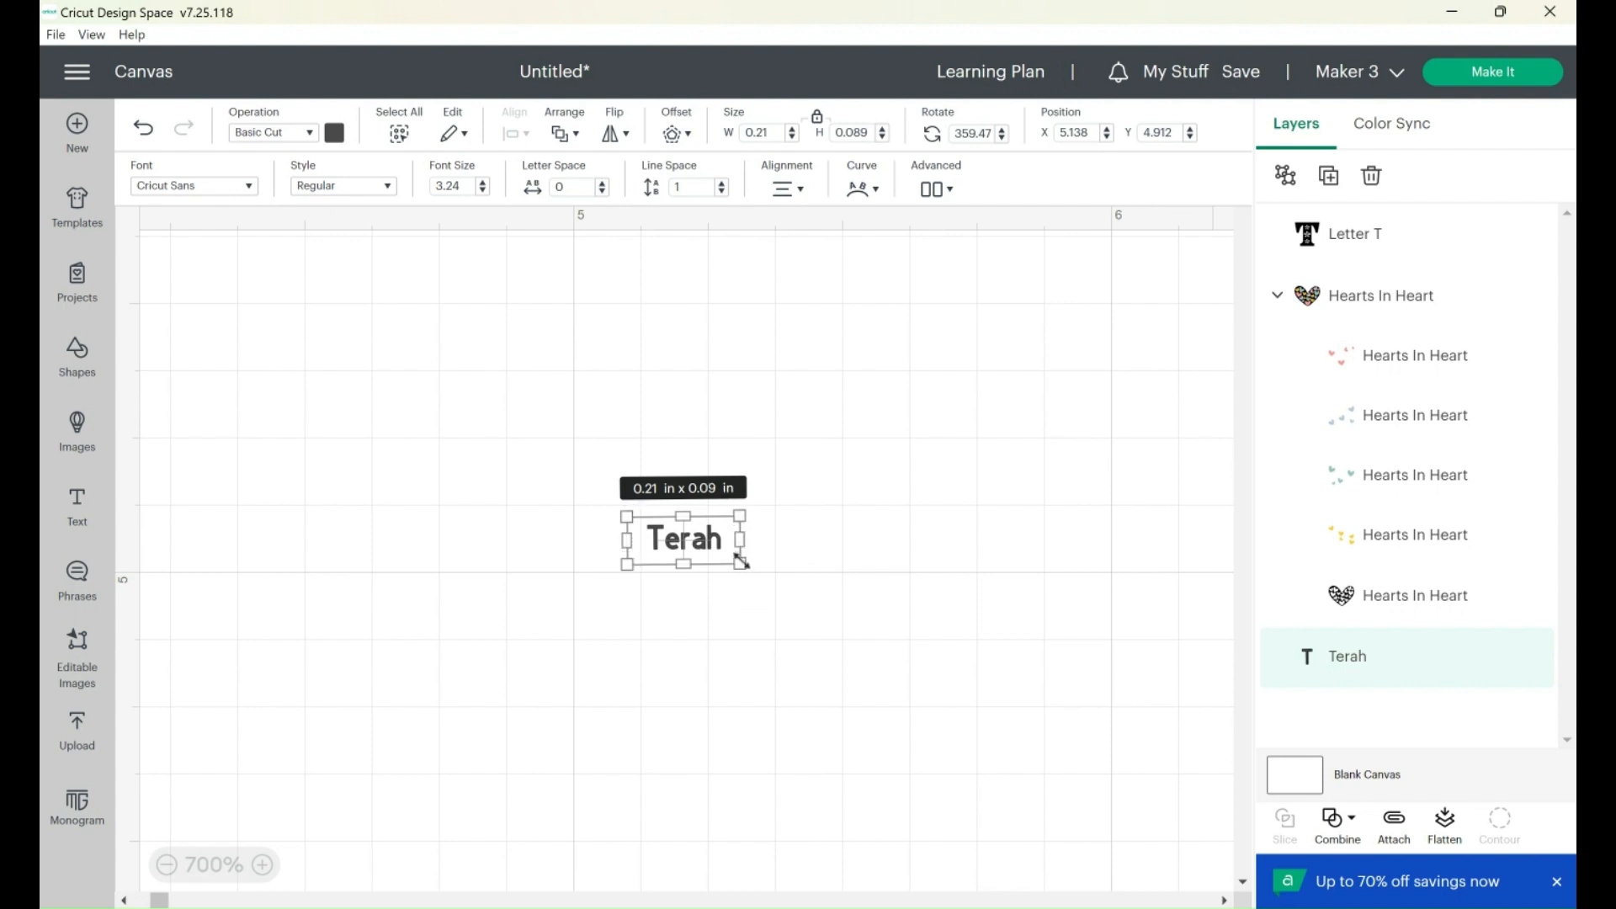
- Enlarge the tiny text to about 0.51 × 0.22 in by its lower-right handle and resize it further by its lower-left handle
{"action": "left_click_drag", "start_coordinate": [740, 563], "coordinate": [906, 638]}
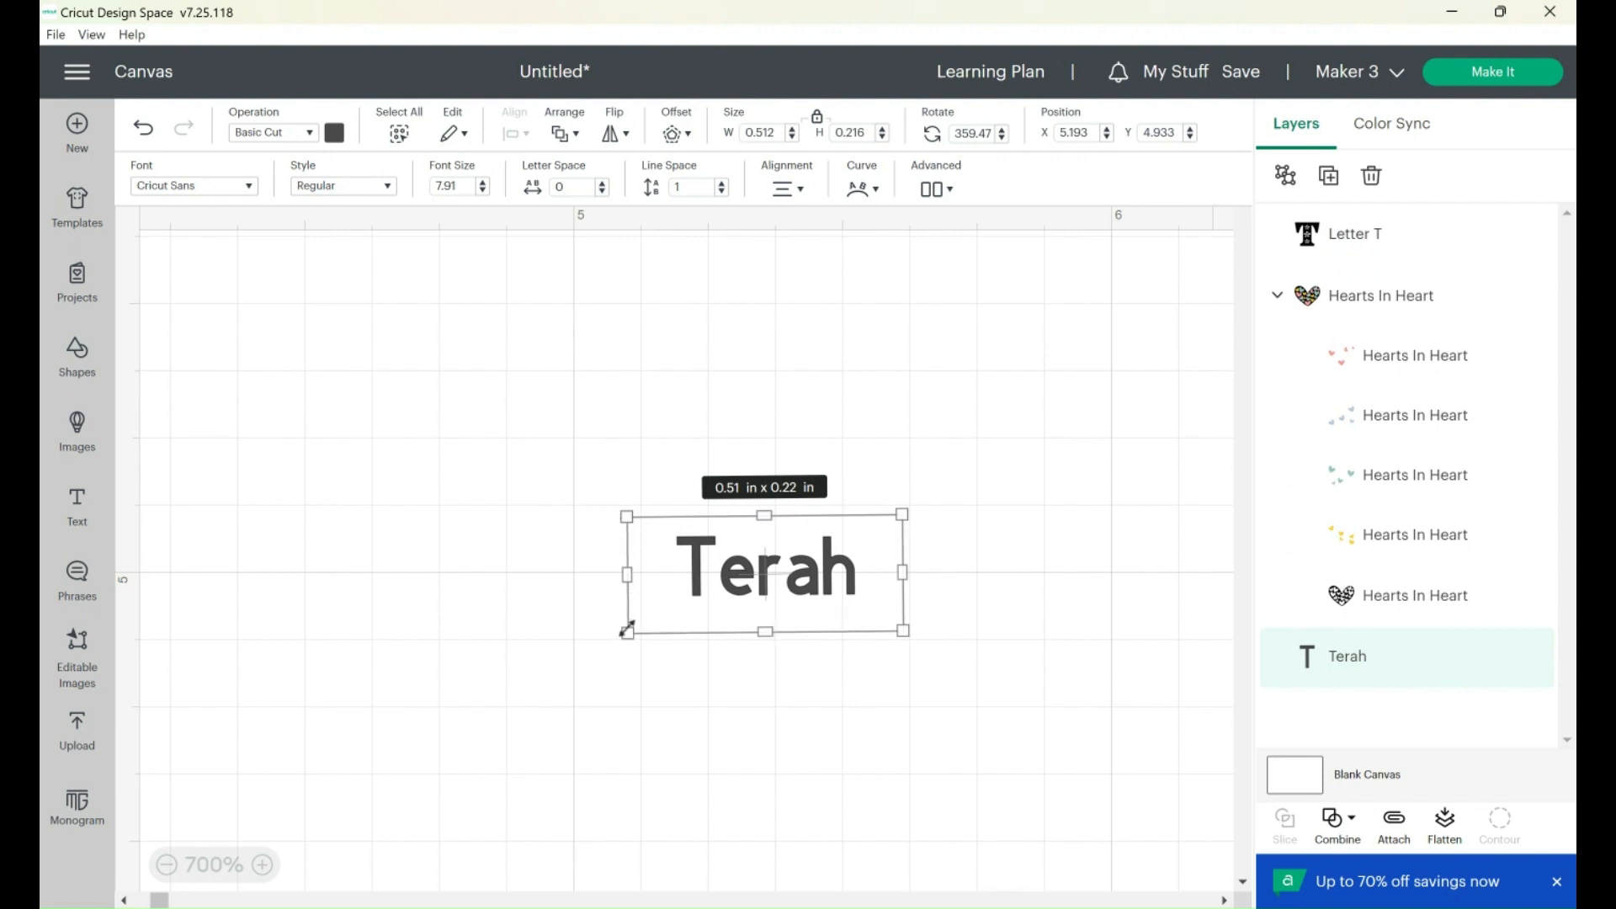
{"action": "left_click_drag", "start_coordinate": [627, 629], "coordinate": [598, 685]}
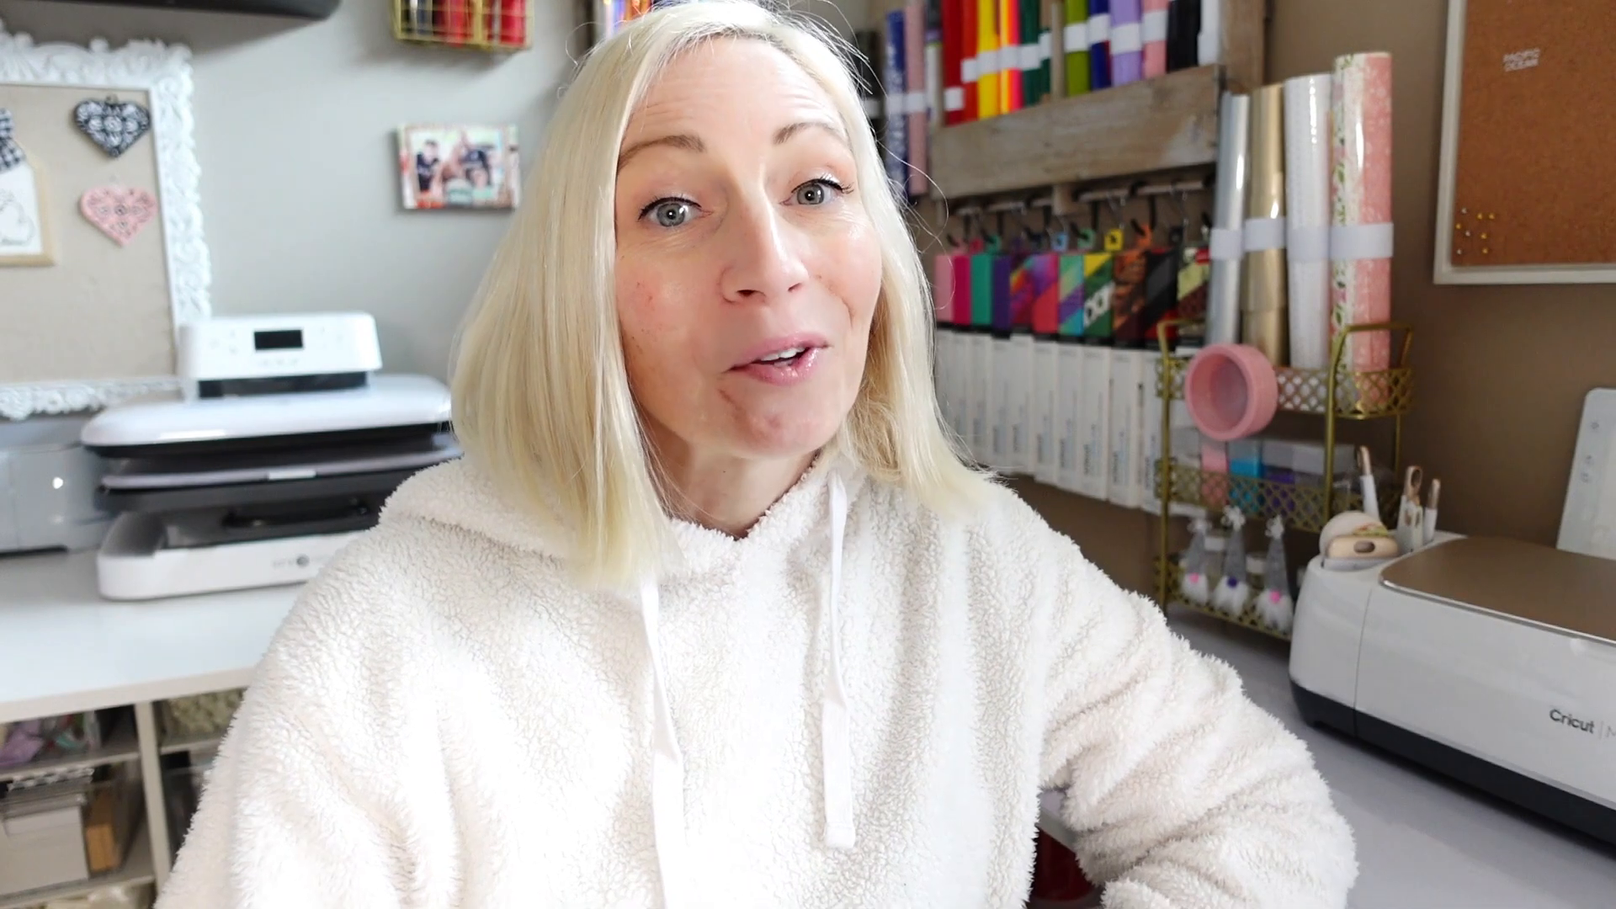